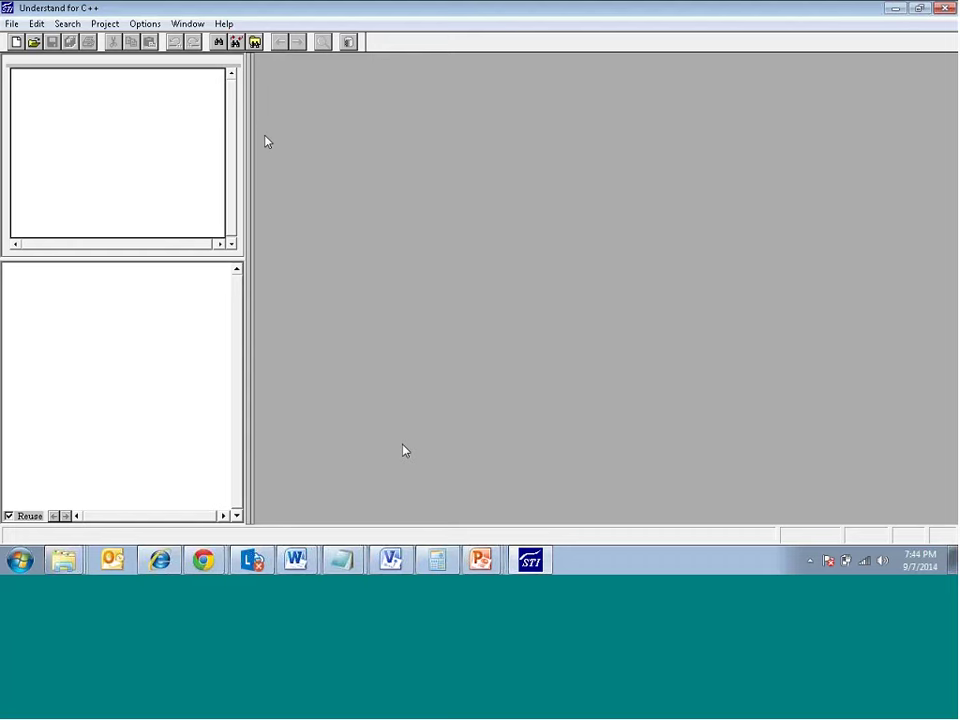
# Dismiss the Internet Explorer crash report and close the recovered browser window to return to Understand for C++.
pyautogui.click(12, 23)
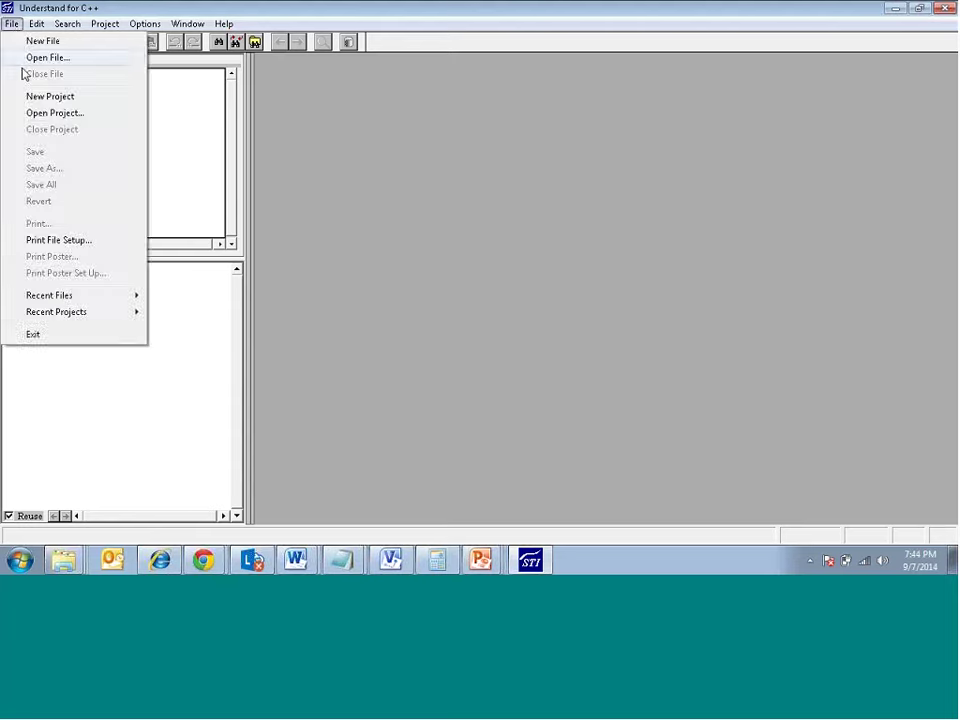
pyautogui.moveTo(60, 30)
pyautogui.moveTo(12, 24)
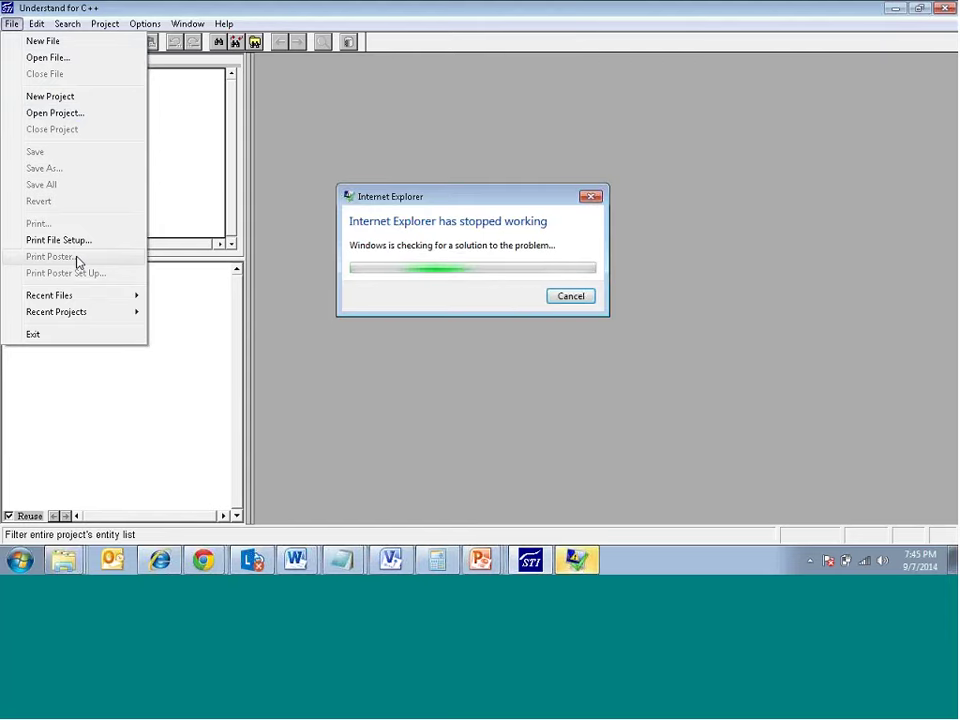
pyautogui.click(571, 296)
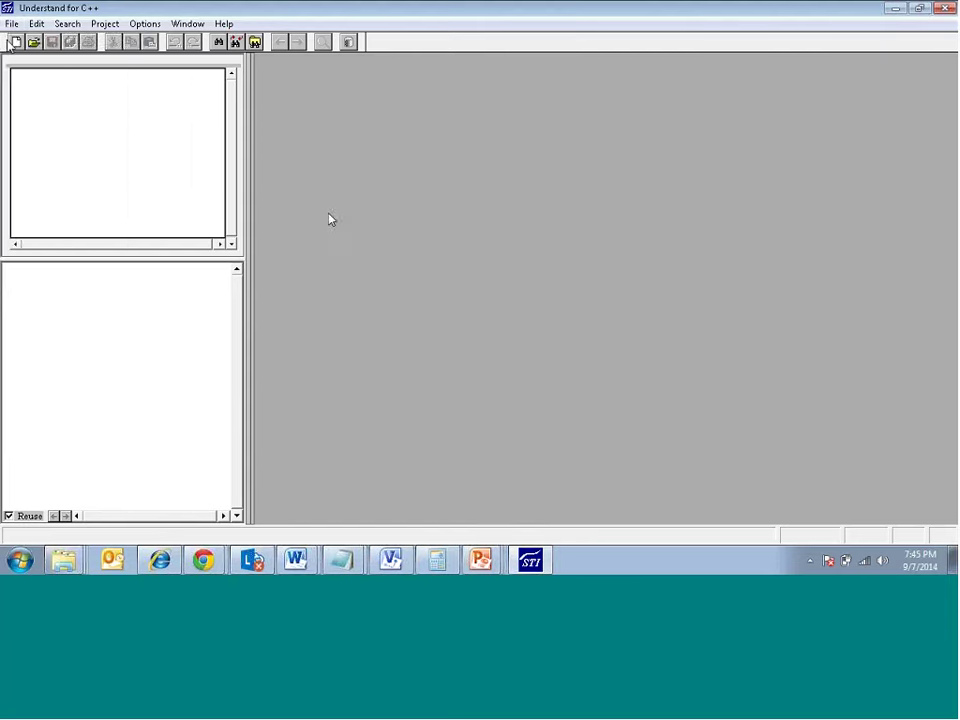
pyautogui.click(13, 26)
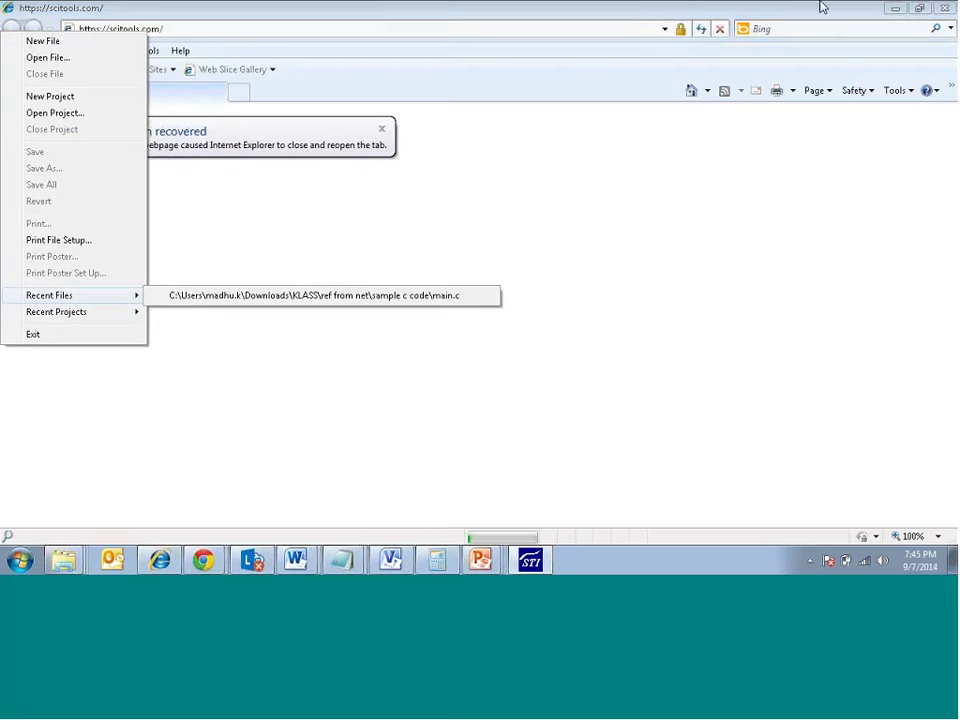
pyautogui.click(270, 33)
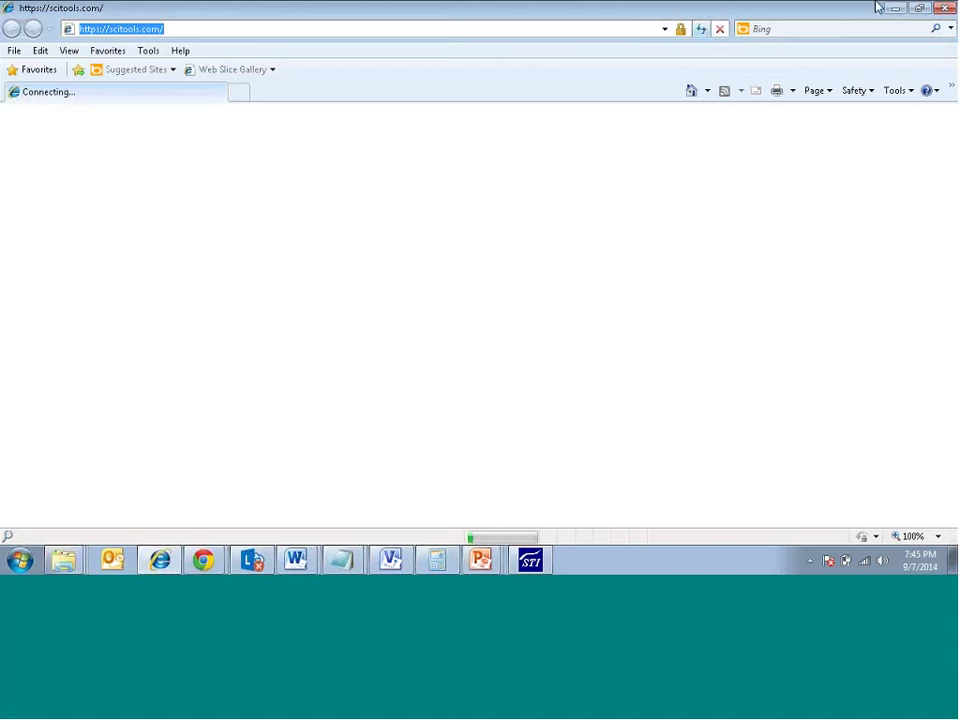
pyautogui.click(948, 8)
pyautogui.click(12, 24)
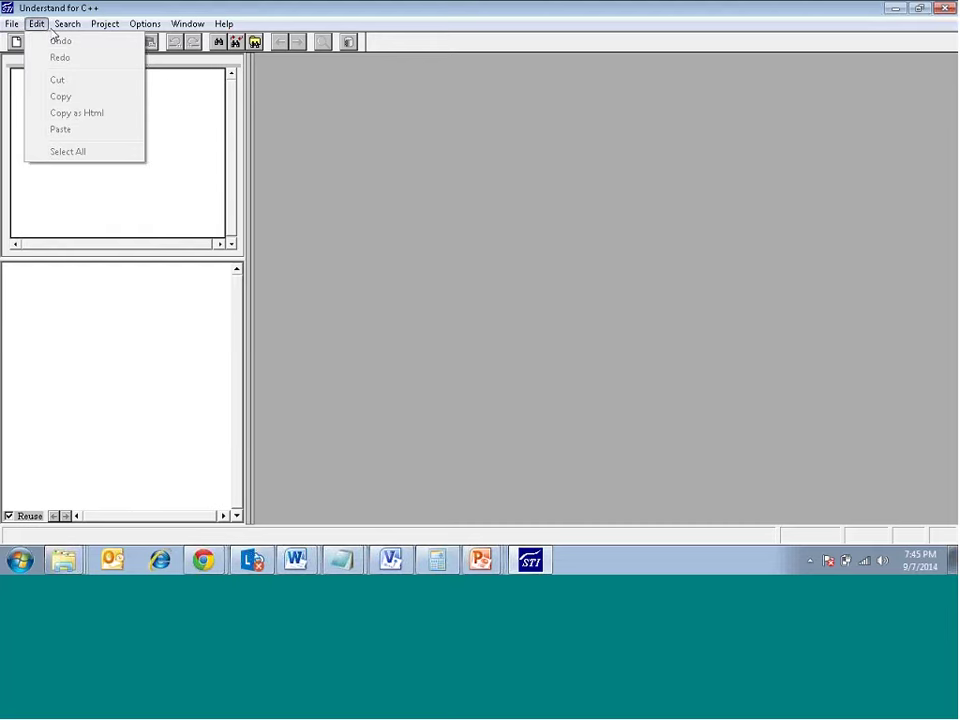
pyautogui.click(64, 26)
pyautogui.click(98, 27)
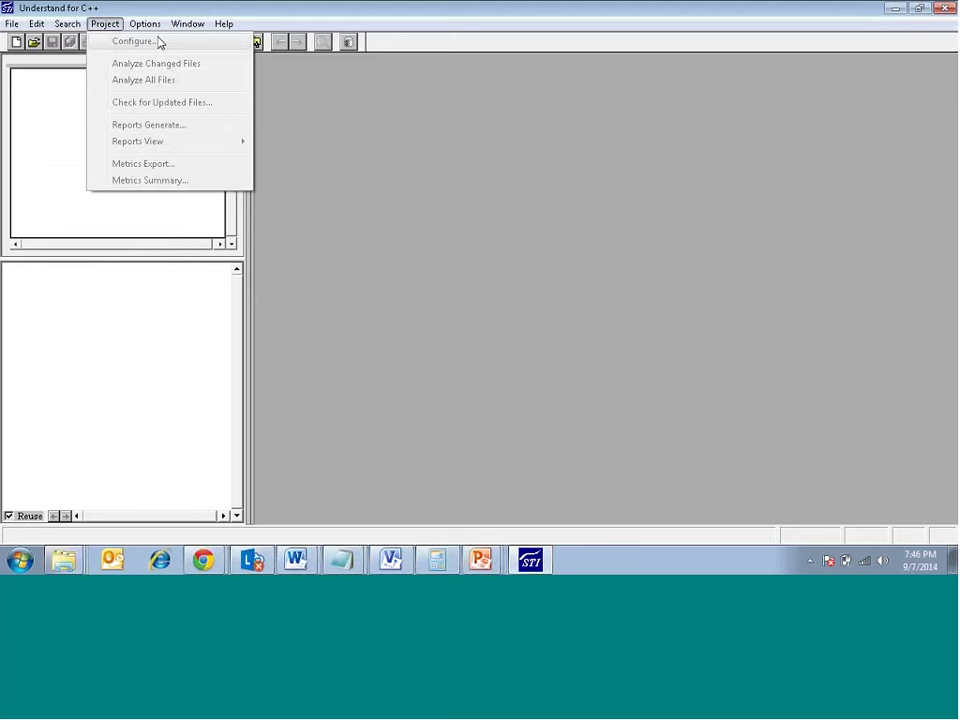
# Review the General and File settings in the software preferences and accept them.
pyautogui.moveTo(154, 29)
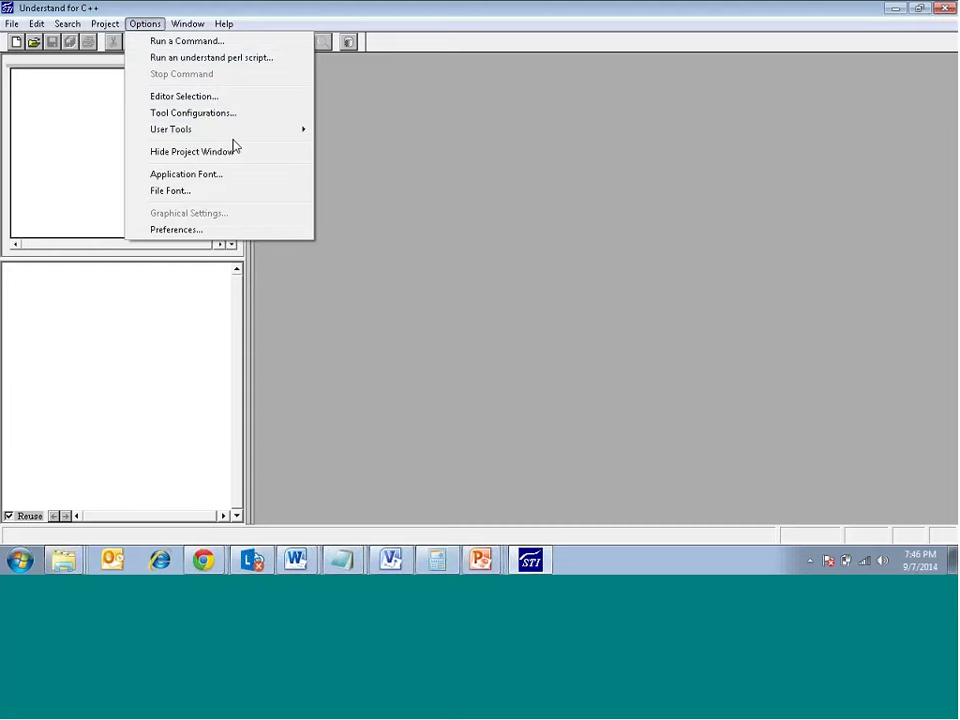
pyautogui.click(204, 232)
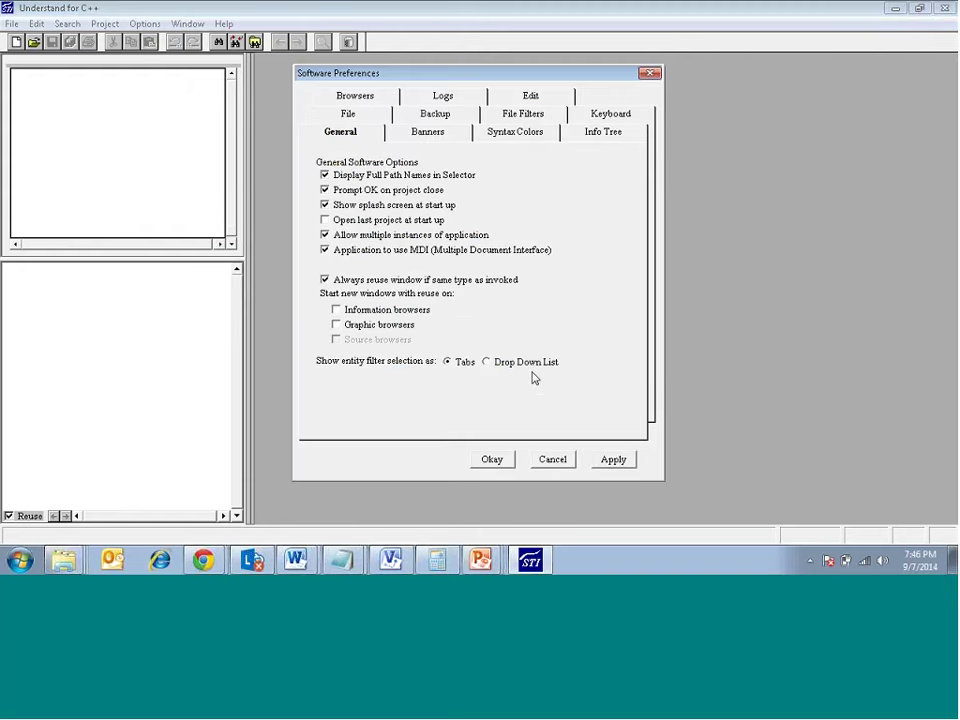
pyautogui.click(347, 113)
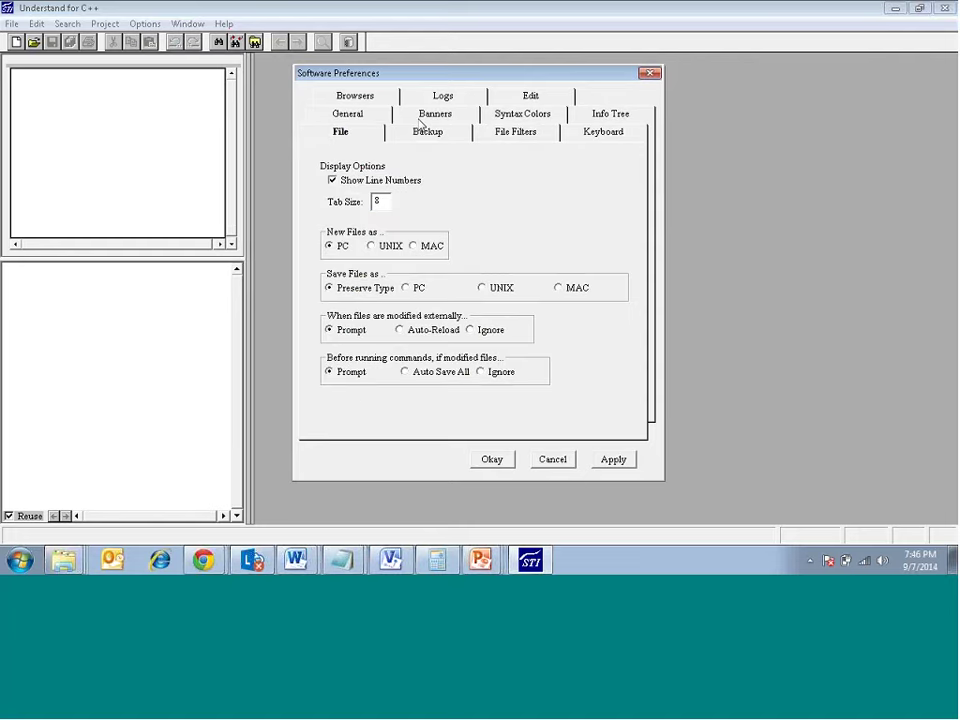
pyautogui.click(491, 460)
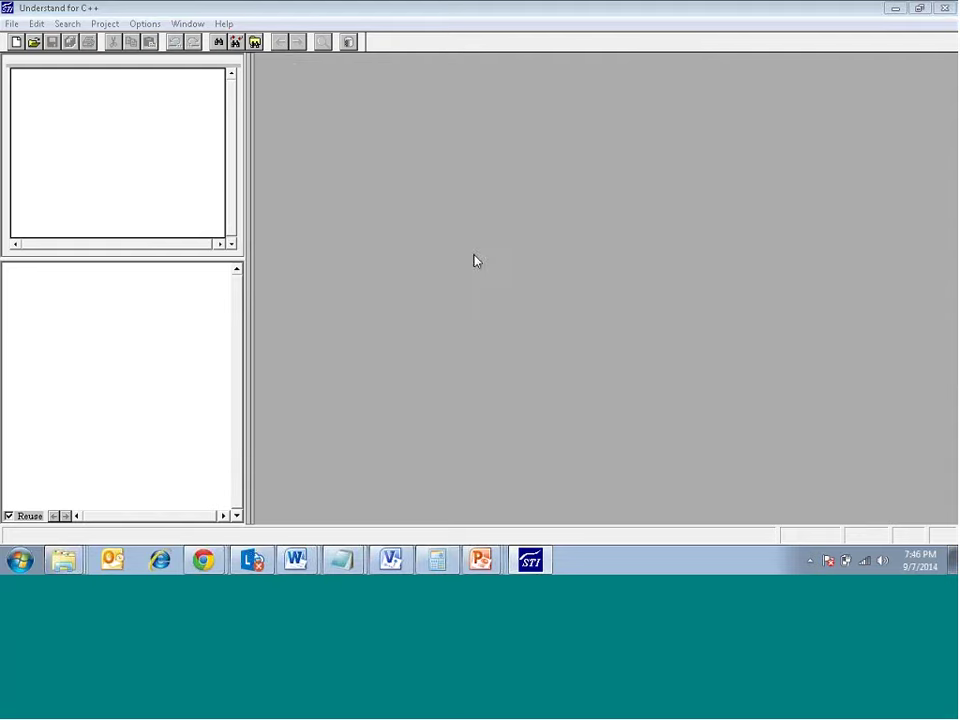
# Open the recent project test.udc from the sample c code folder and widen the project pane.
pyautogui.click(187, 23)
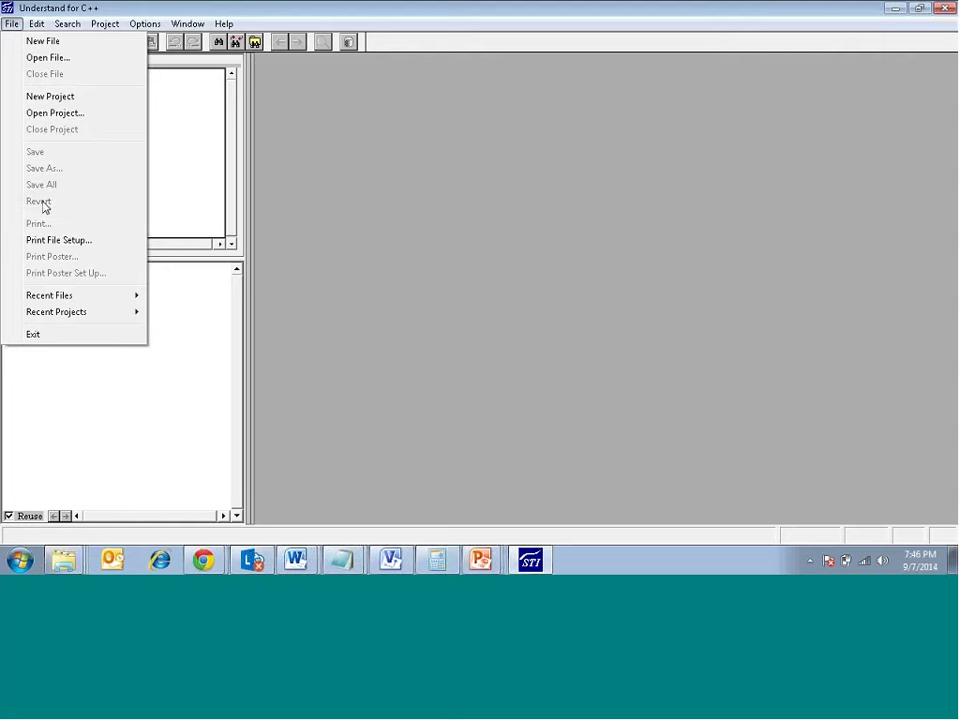
pyautogui.moveTo(116, 314)
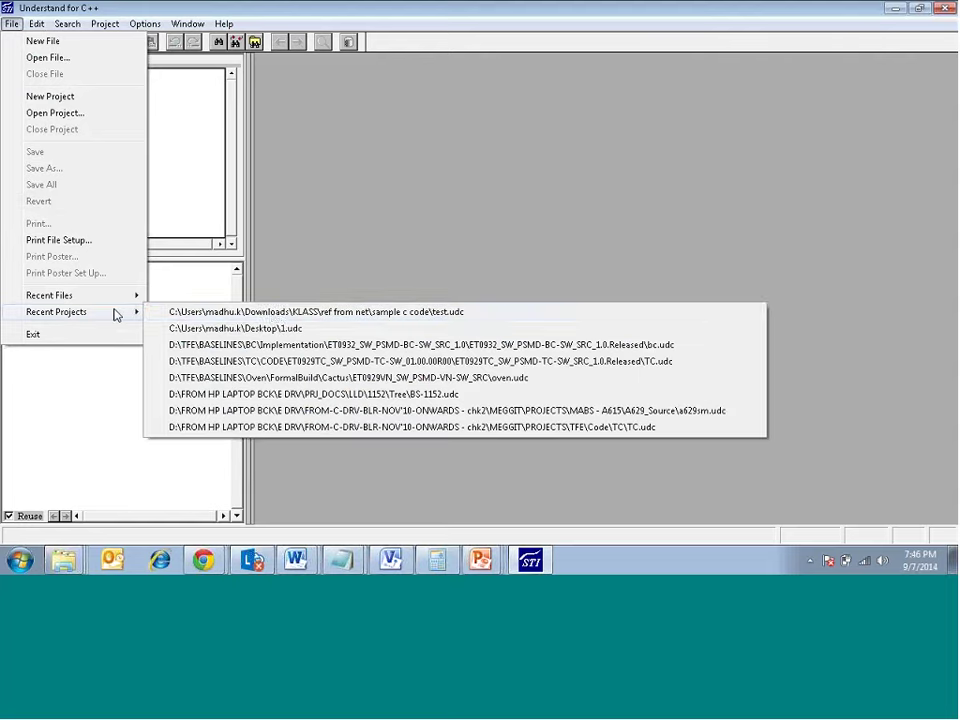
pyautogui.click(275, 313)
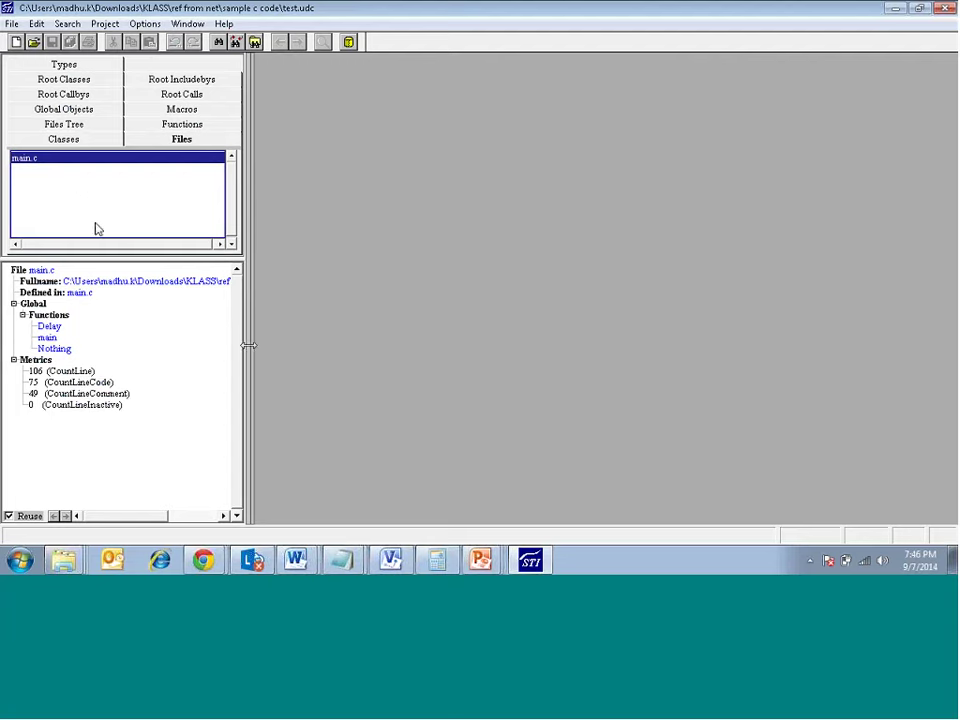
pyautogui.moveTo(244, 343); pyautogui.dragTo(296, 335)
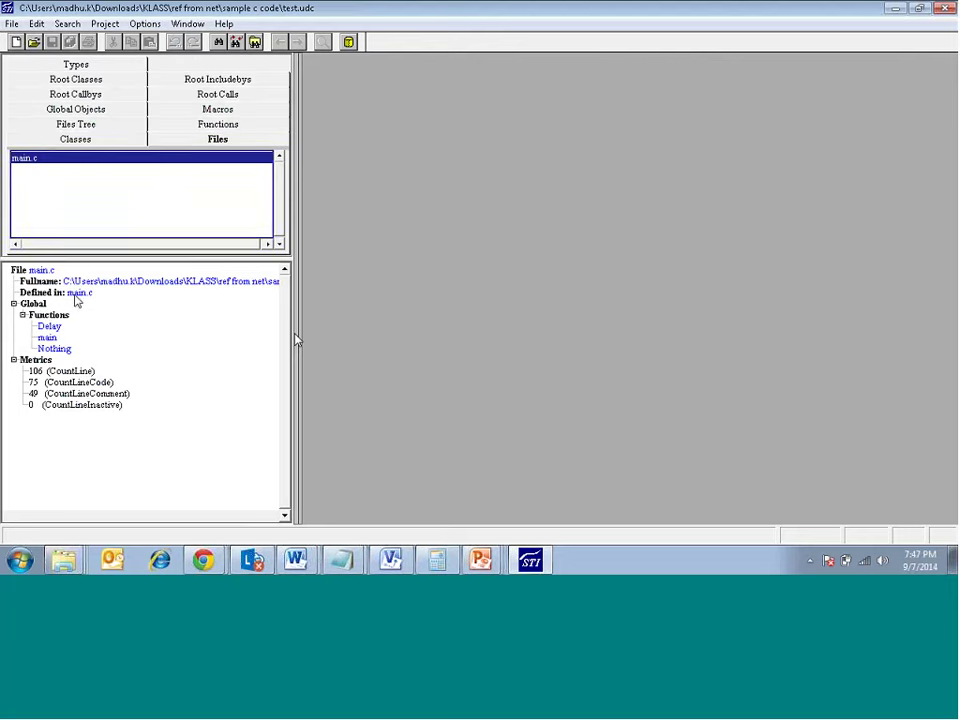
pyautogui.click(12, 24)
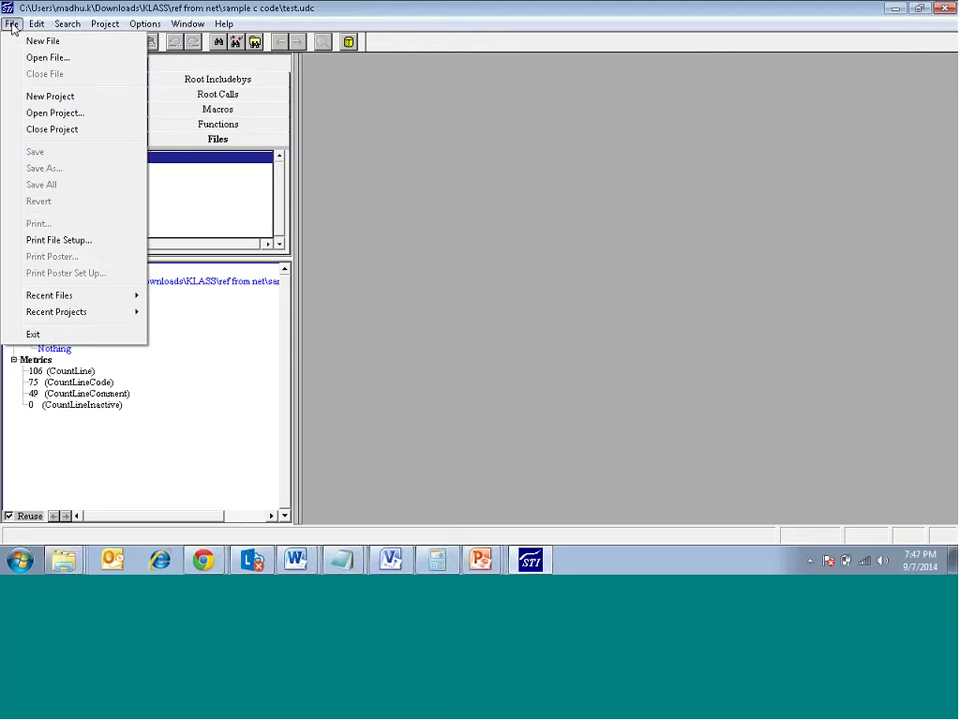
pyautogui.click(381, 218)
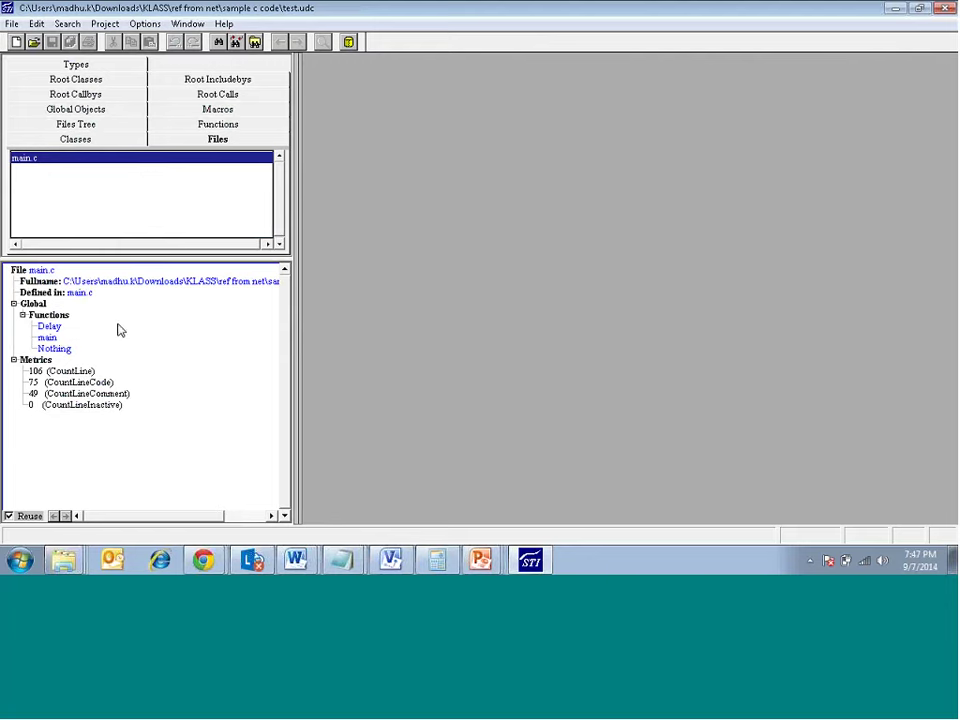
# Collapse and re-expand the Global, Functions and Metrics branches of main.c to examine its functions and line metrics.
pyautogui.click(22, 315)
pyautogui.click(12, 304)
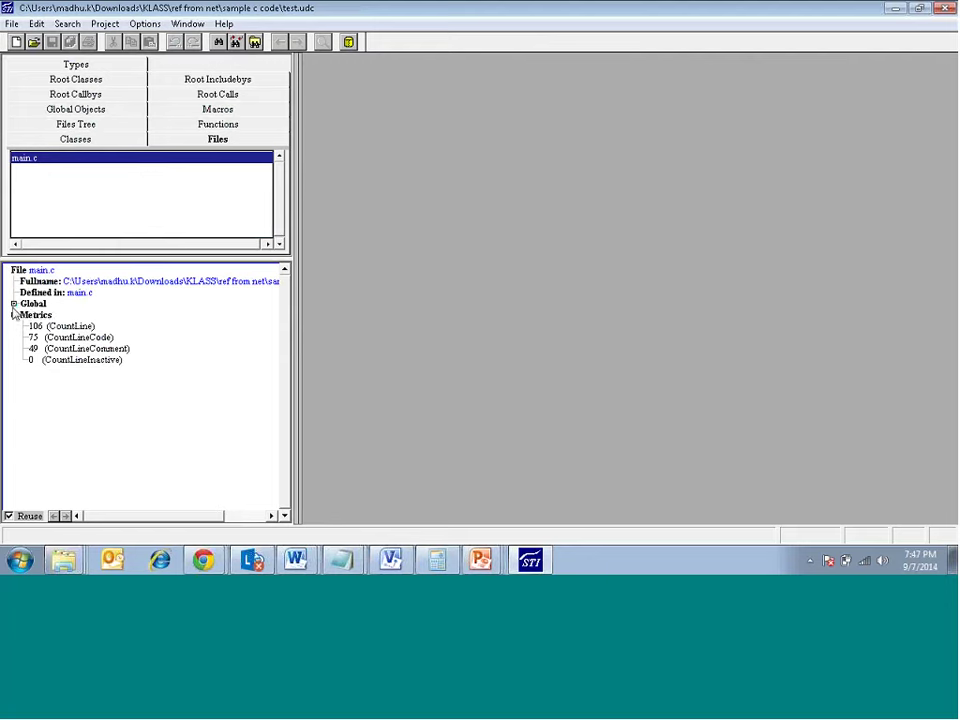
pyautogui.click(14, 316)
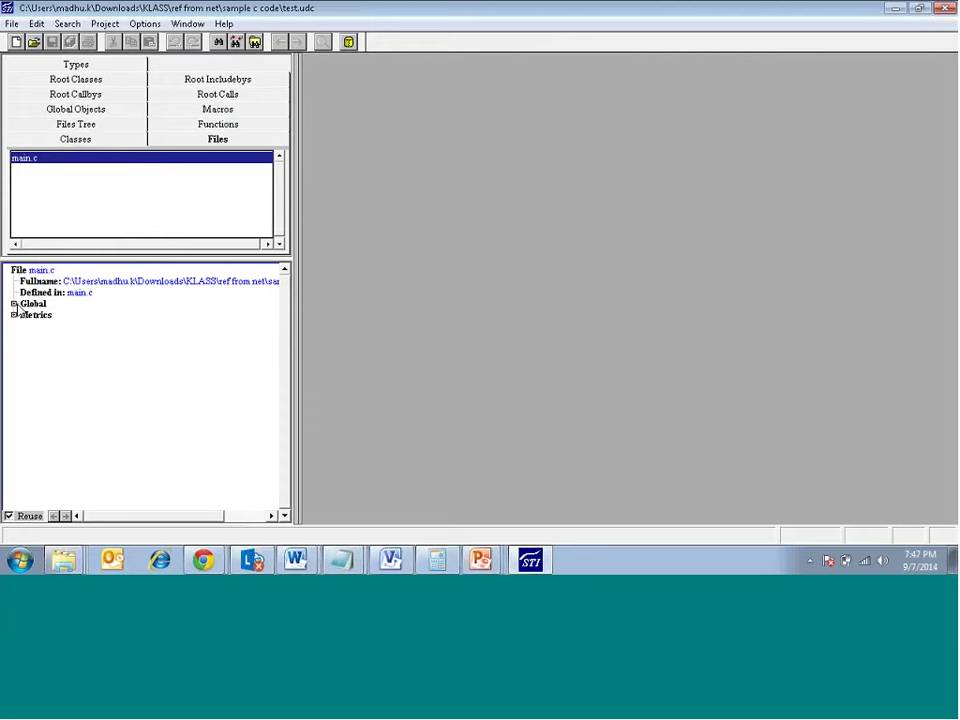
pyautogui.click(14, 304)
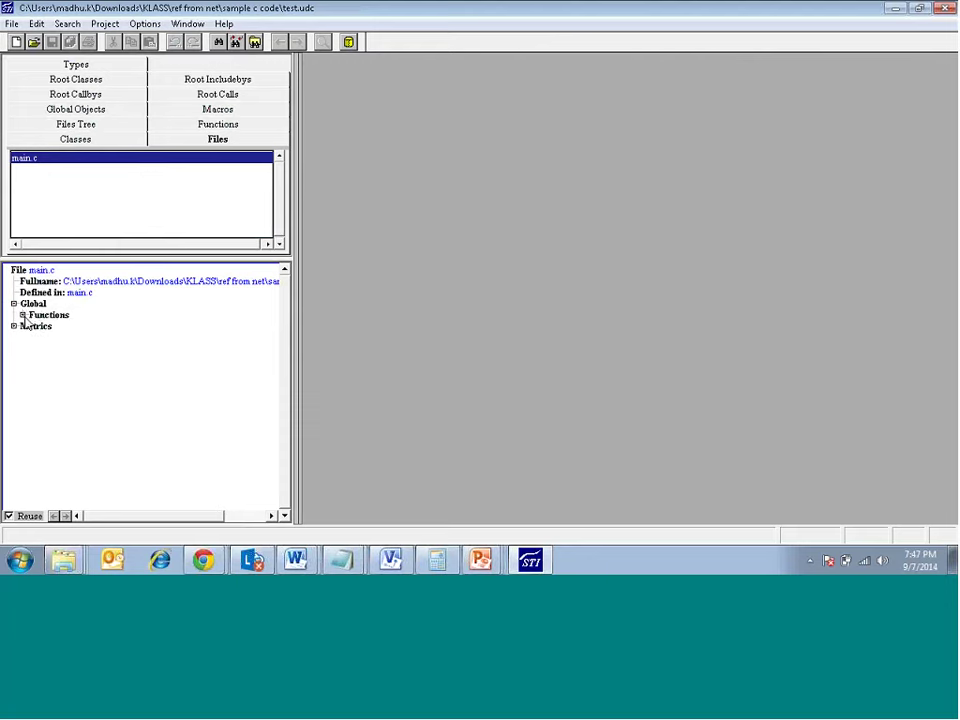
pyautogui.click(23, 315)
pyautogui.click(14, 360)
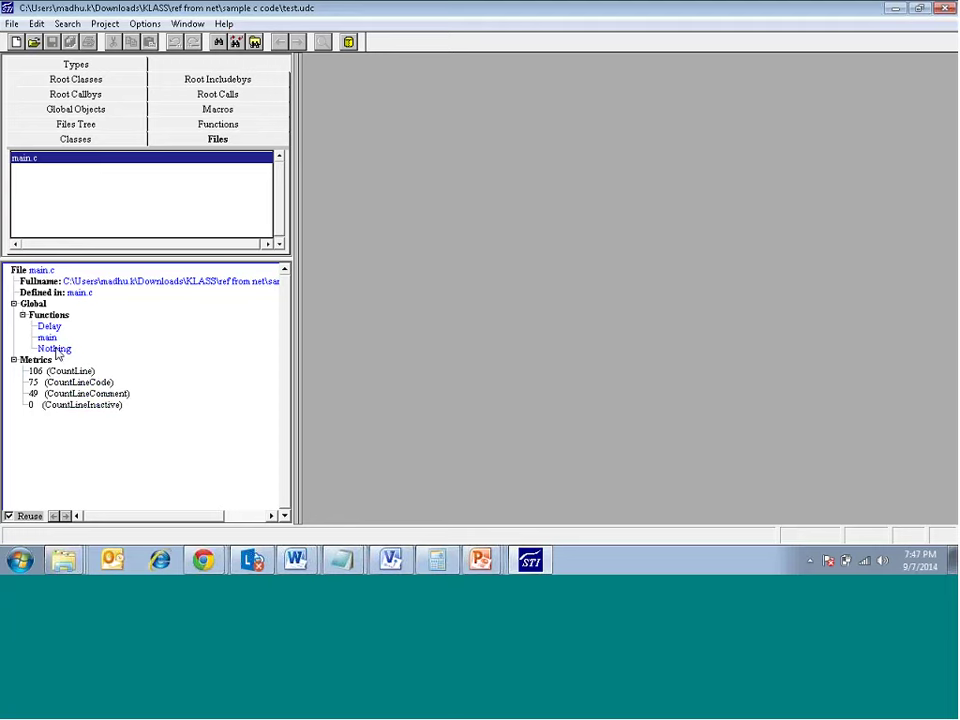
pyautogui.moveTo(57, 356)
# Browse the project's entity categories, including Macros, Files, Types, Files Tree, Global Objects, Classes and Root Callbys, ending with the Functions list.
pyautogui.click(232, 111)
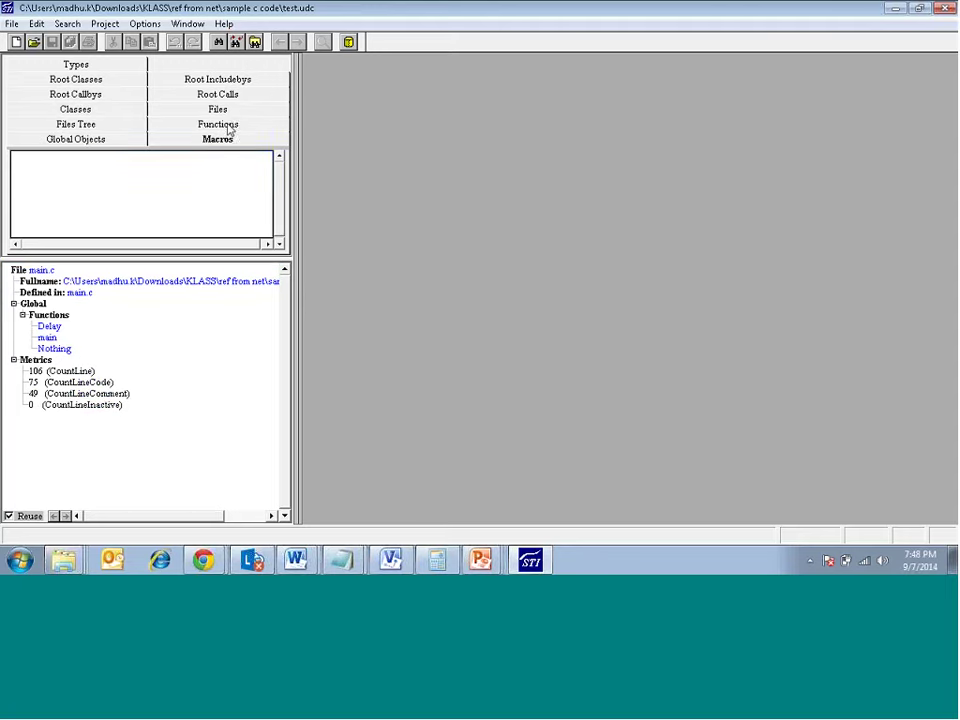
pyautogui.click(234, 124)
pyautogui.click(231, 110)
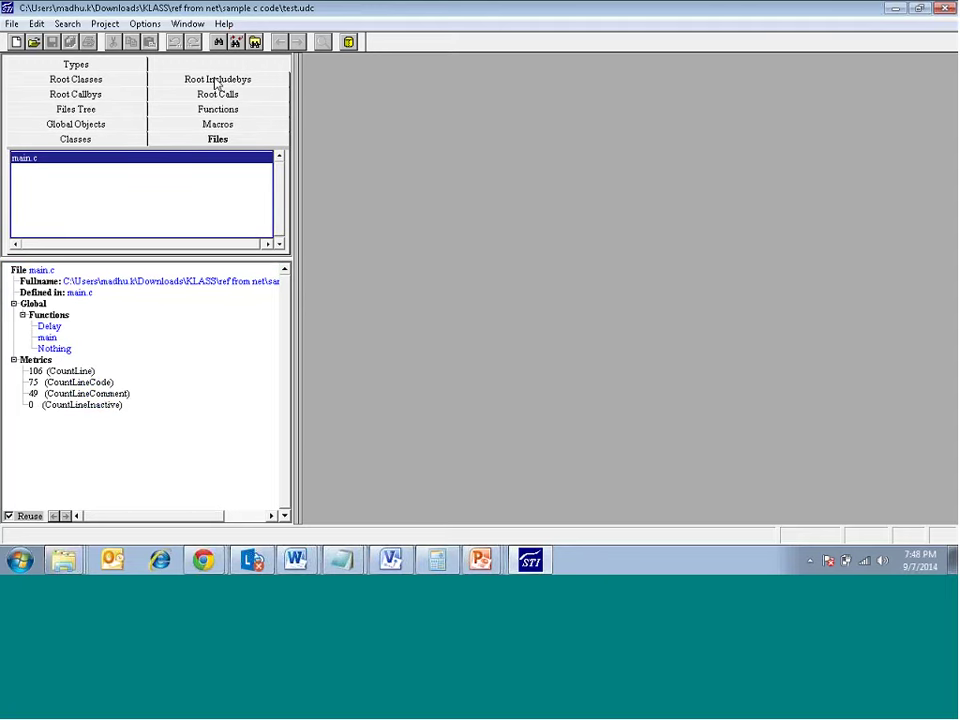
pyautogui.click(215, 81)
pyautogui.click(92, 79)
pyautogui.click(80, 62)
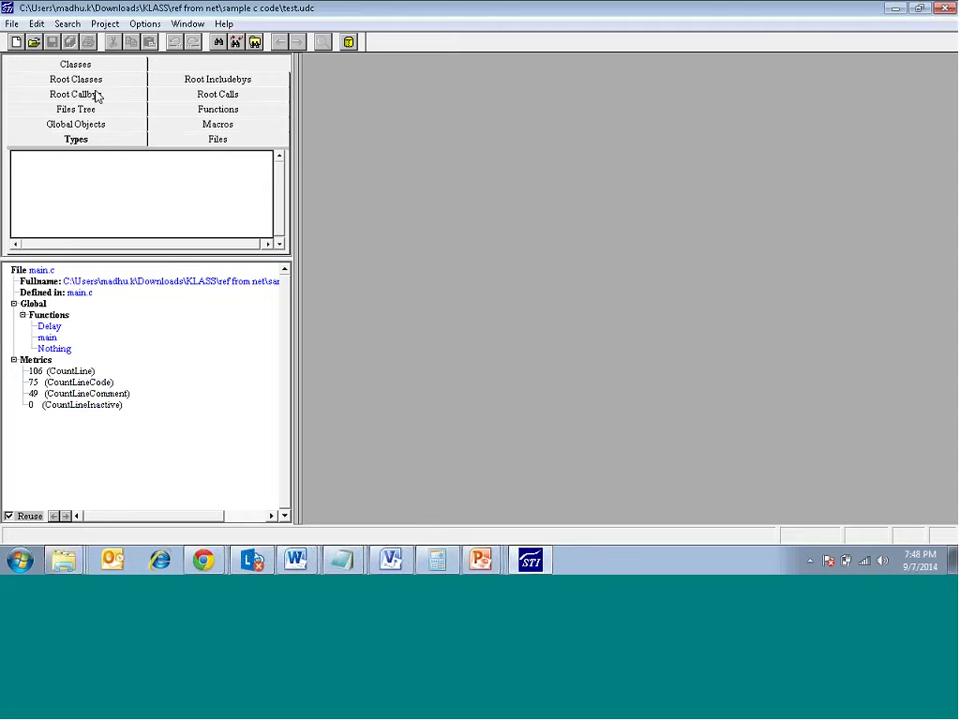
pyautogui.click(97, 95)
pyautogui.click(92, 111)
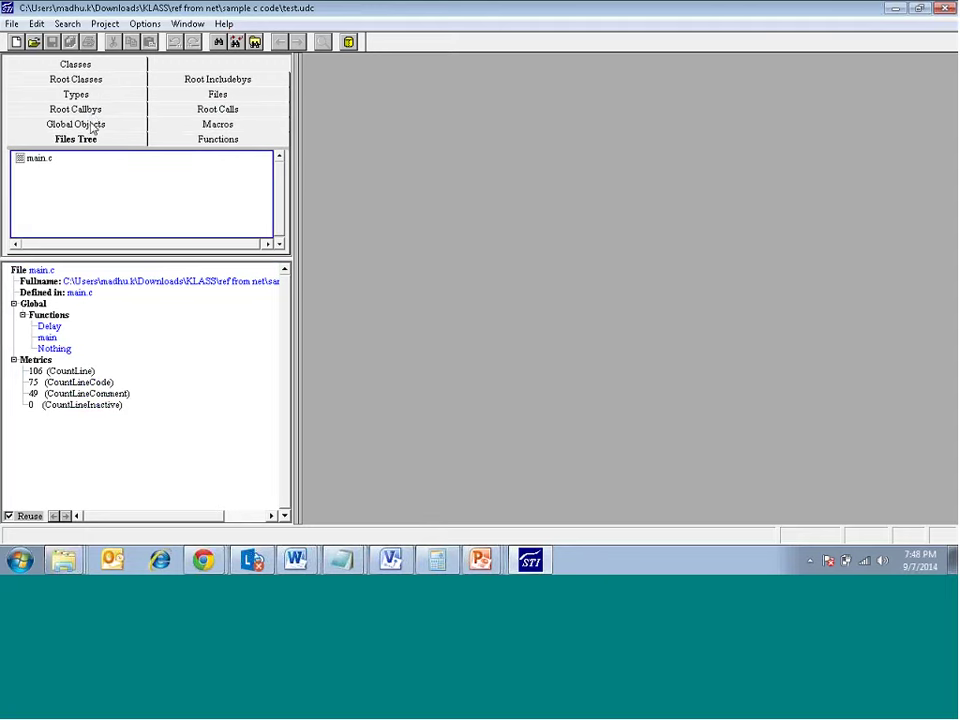
pyautogui.click(90, 126)
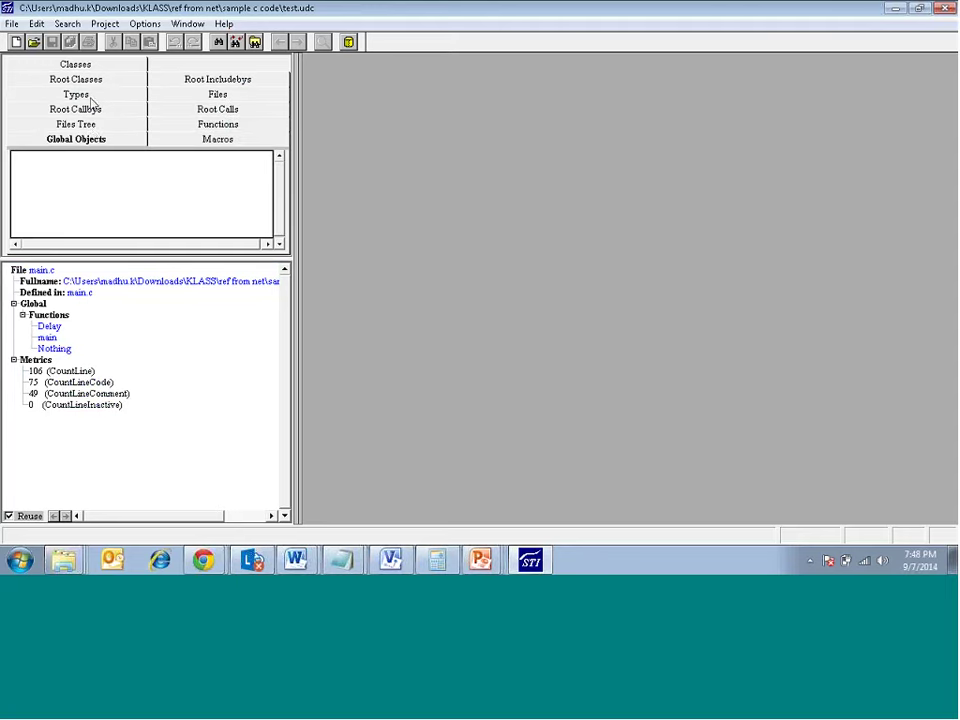
pyautogui.click(90, 97)
pyautogui.click(97, 78)
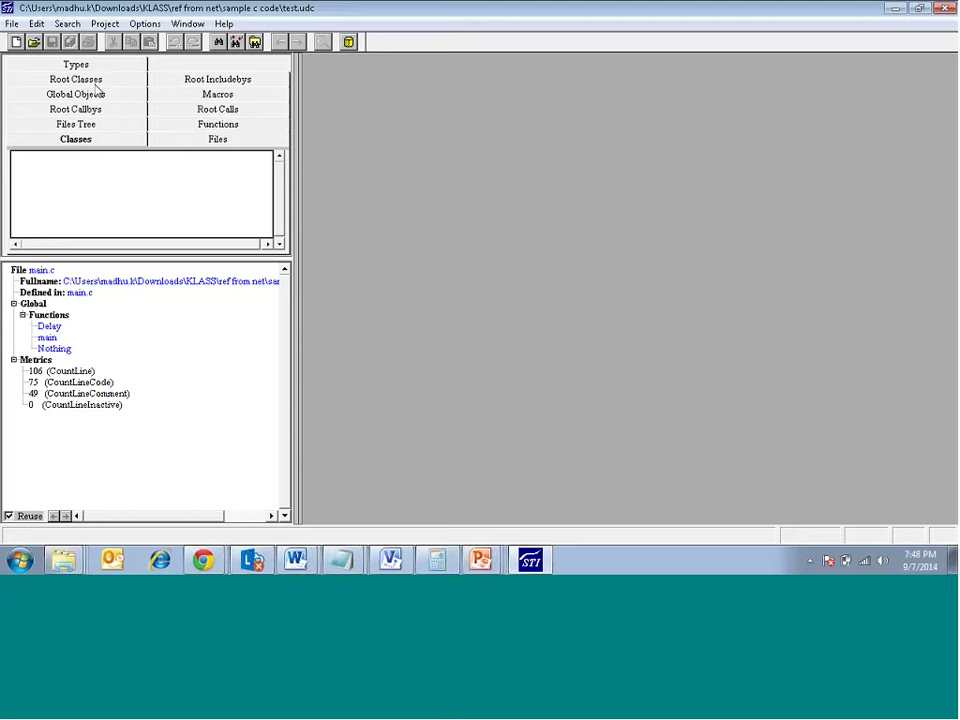
pyautogui.click(97, 92)
pyautogui.click(98, 98)
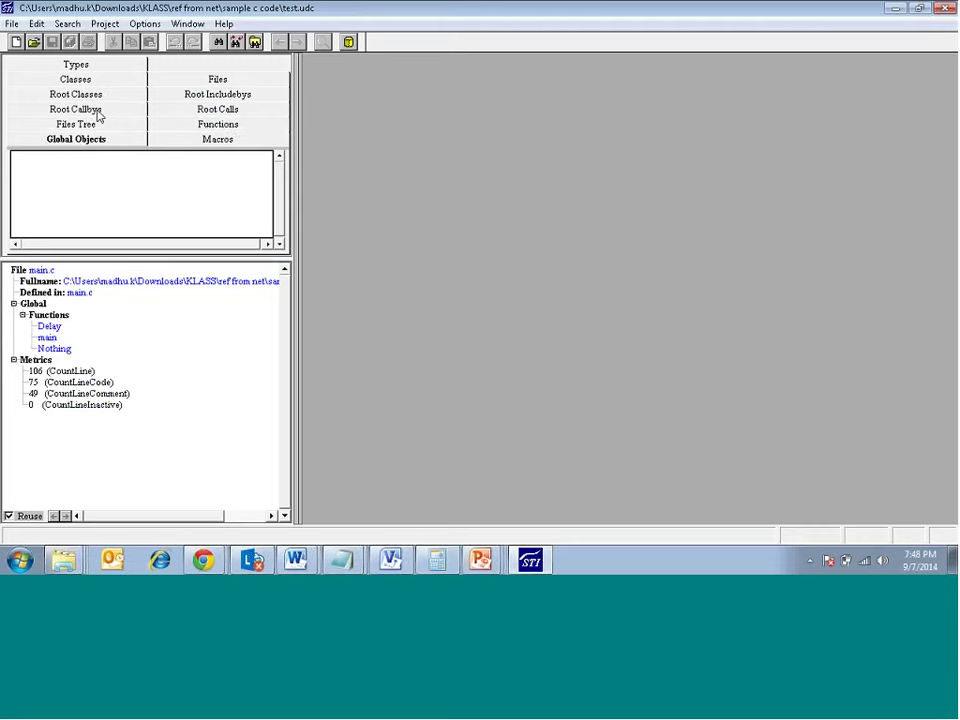
pyautogui.click(98, 112)
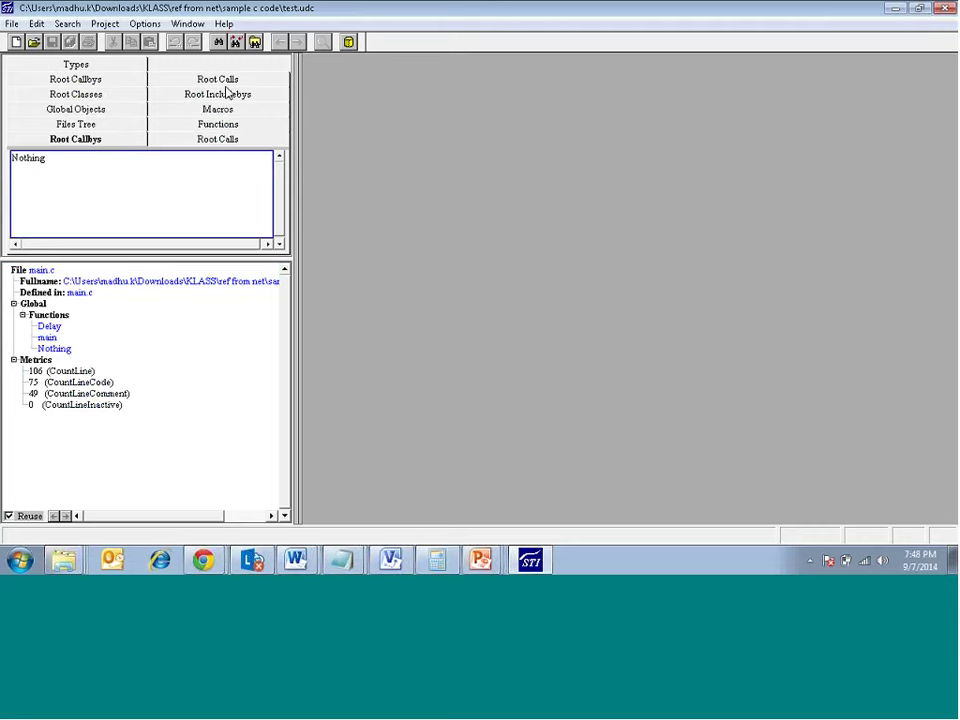
pyautogui.click(214, 124)
pyautogui.click(12, 24)
pyautogui.click(12, 24)
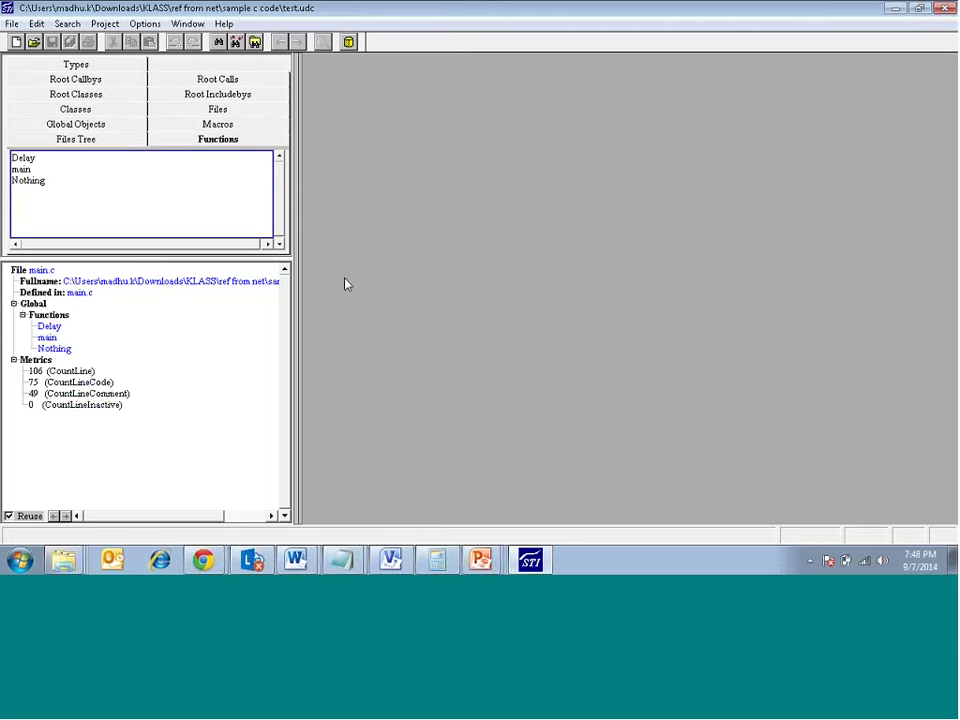
pyautogui.click(67, 24)
pyautogui.moveTo(28, 29)
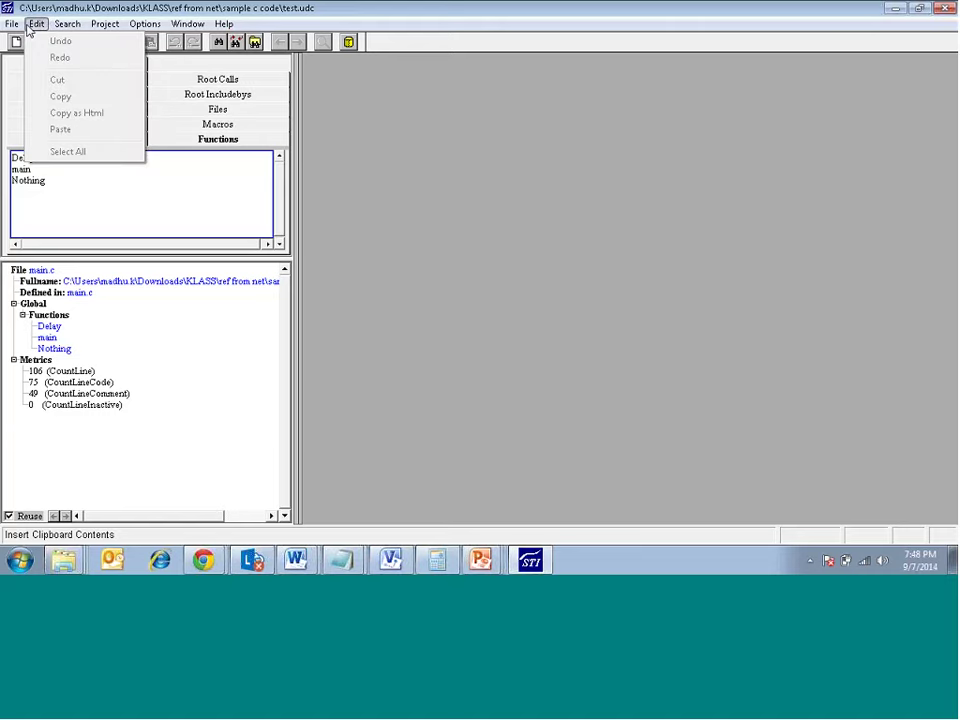
pyautogui.click(242, 517)
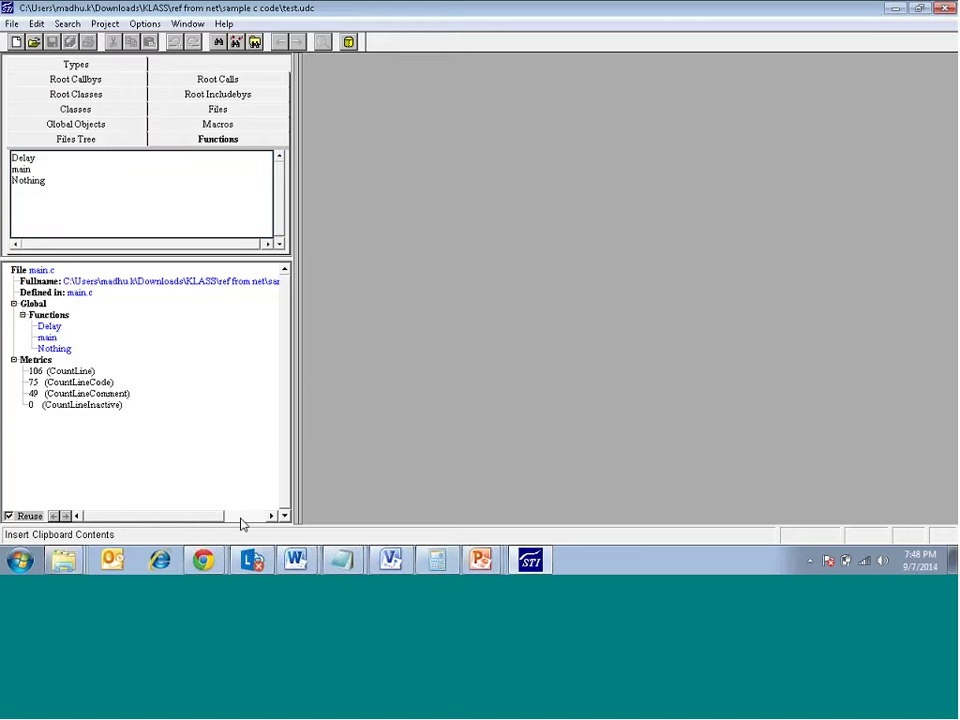
pyautogui.click(242, 517)
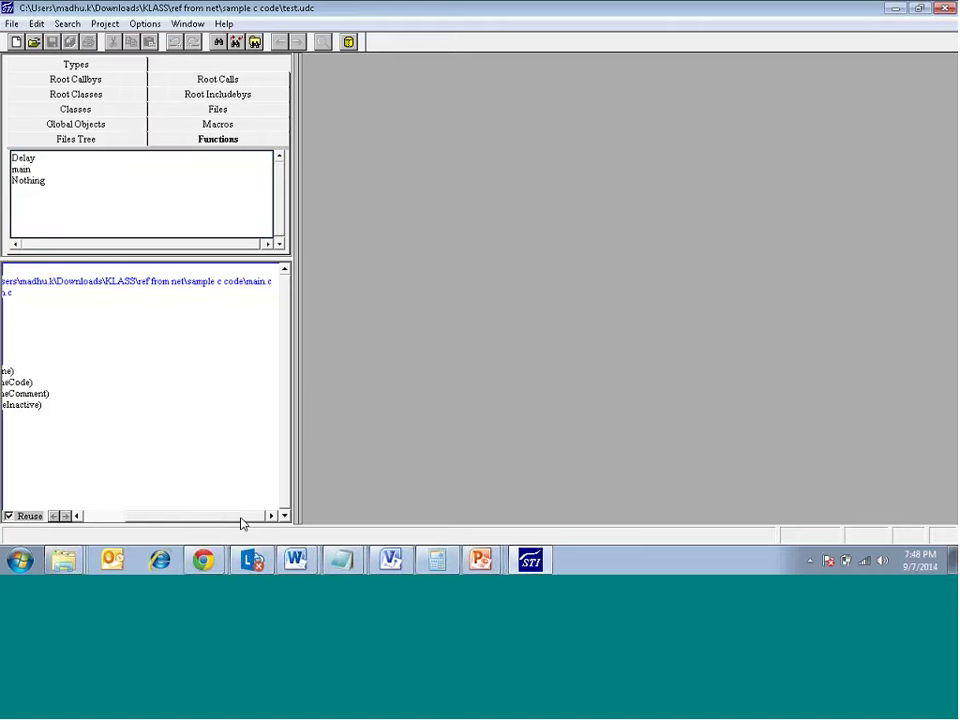
pyautogui.click(12, 24)
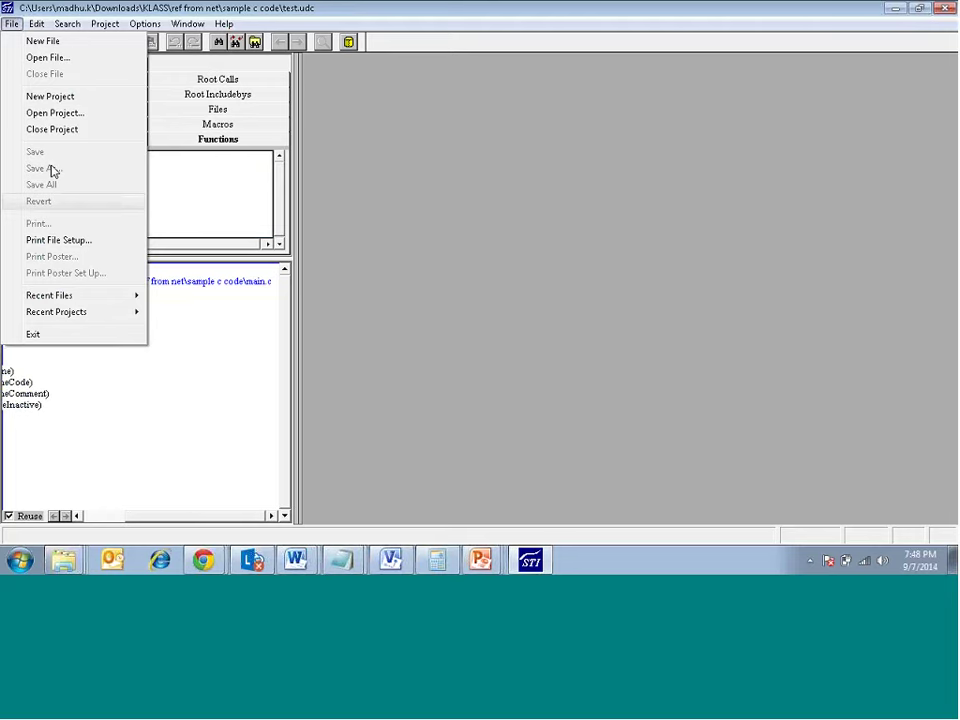
pyautogui.moveTo(55, 24)
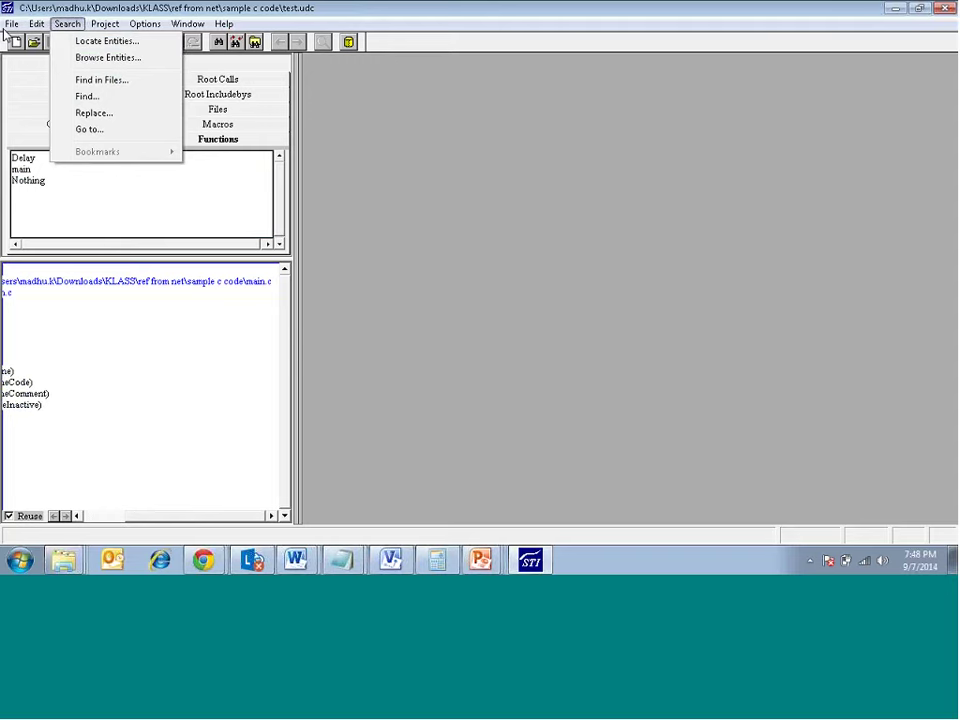
# Create a new project named est-test in the sample c code folder and reposition its Project Configuration window.
pyautogui.moveTo(12, 24)
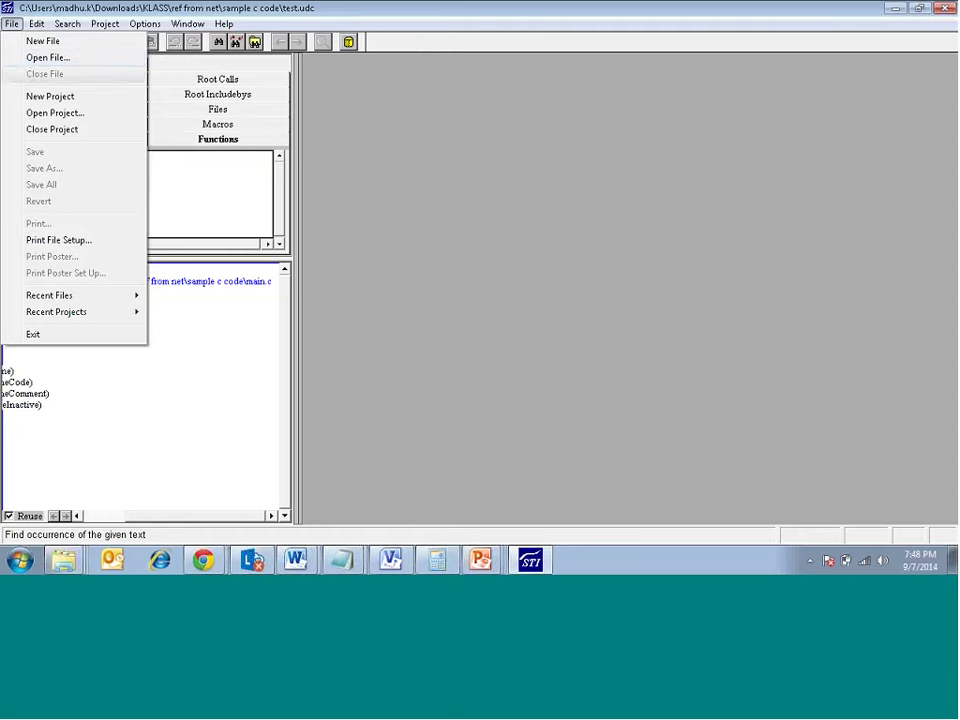
pyautogui.click(57, 97)
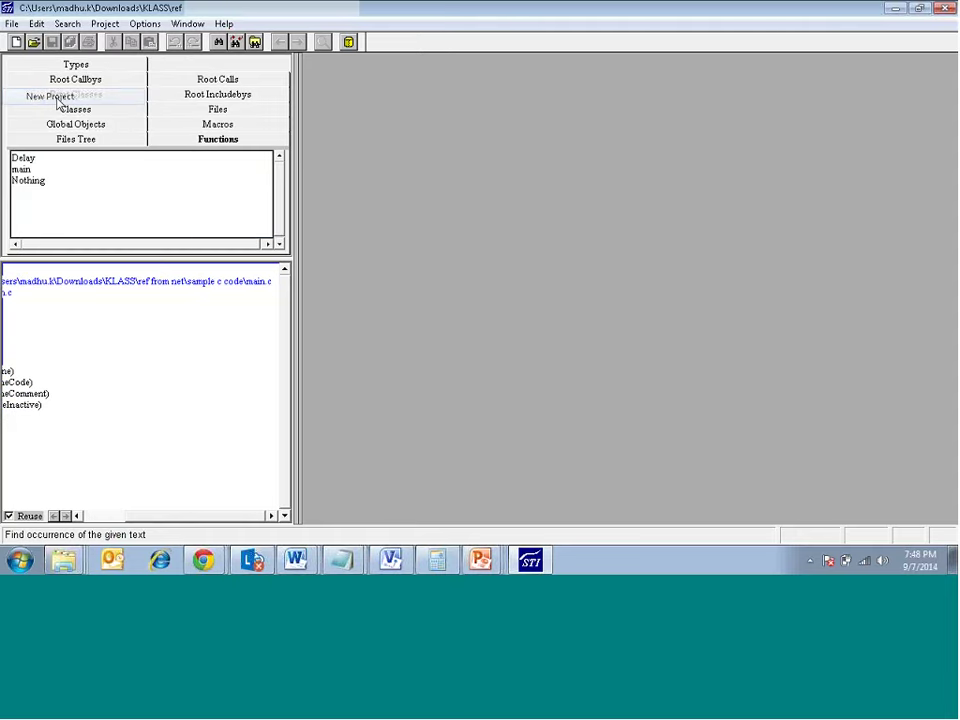
pyautogui.press('Return')
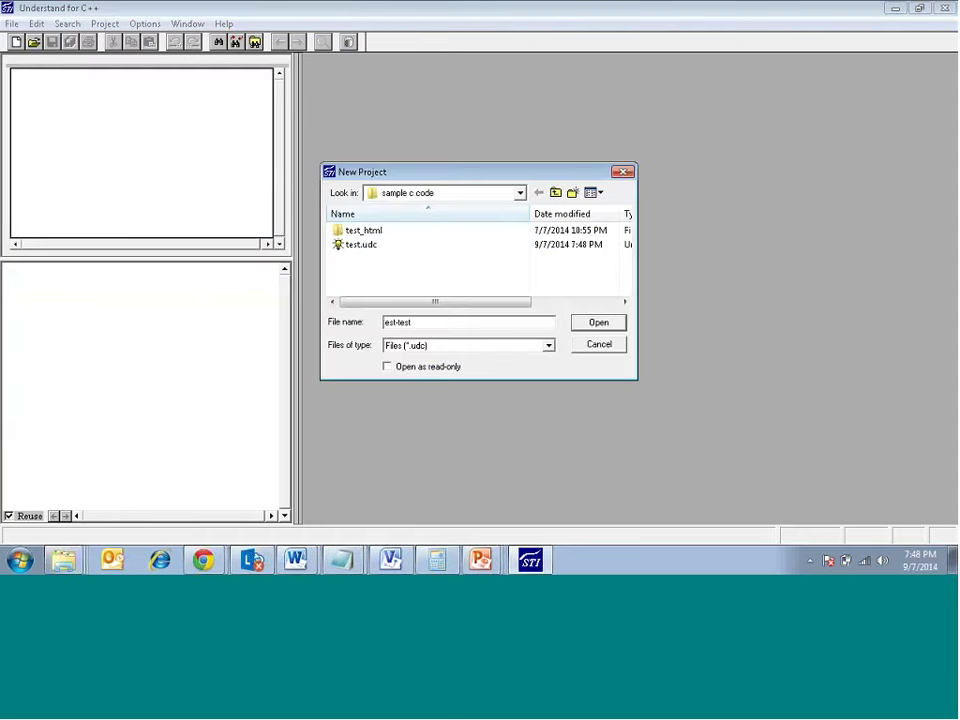
pyautogui.click(520, 192)
pyautogui.click(472, 293)
pyautogui.click(594, 323)
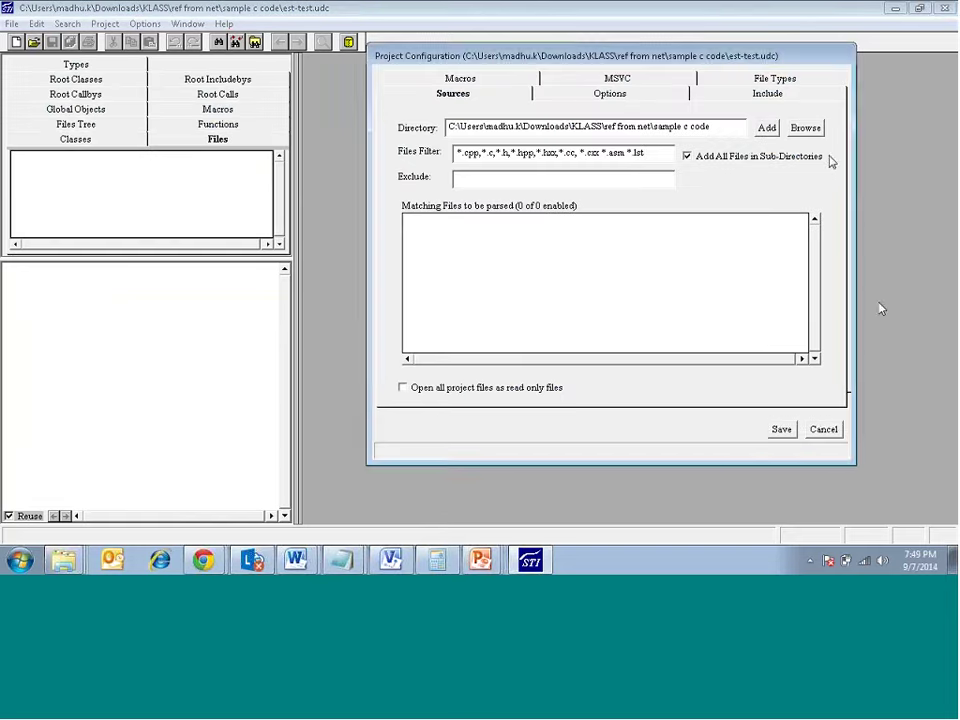
pyautogui.moveTo(846, 543); pyautogui.dragTo(818, 535)
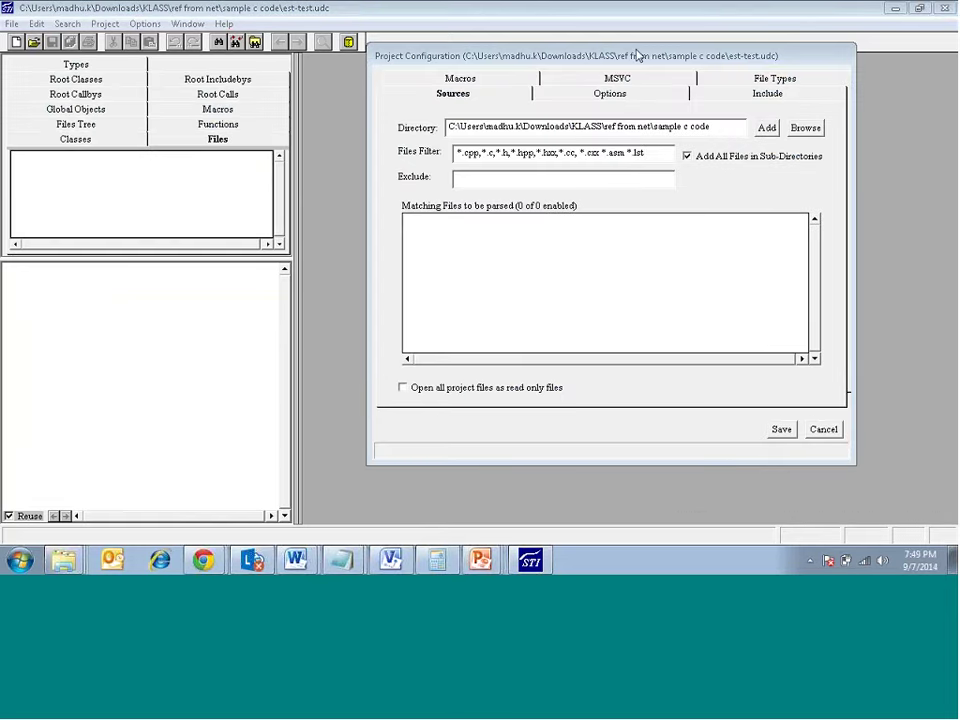
pyautogui.moveTo(637, 55); pyautogui.dragTo(410, 60)
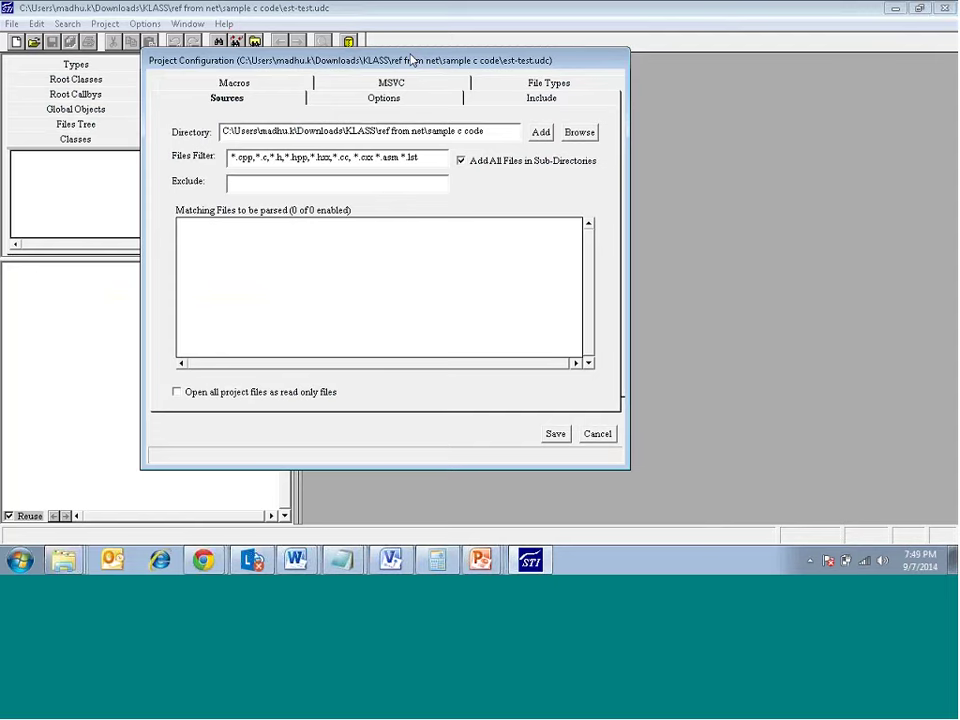
pyautogui.moveTo(410, 60); pyautogui.dragTo(422, 72)
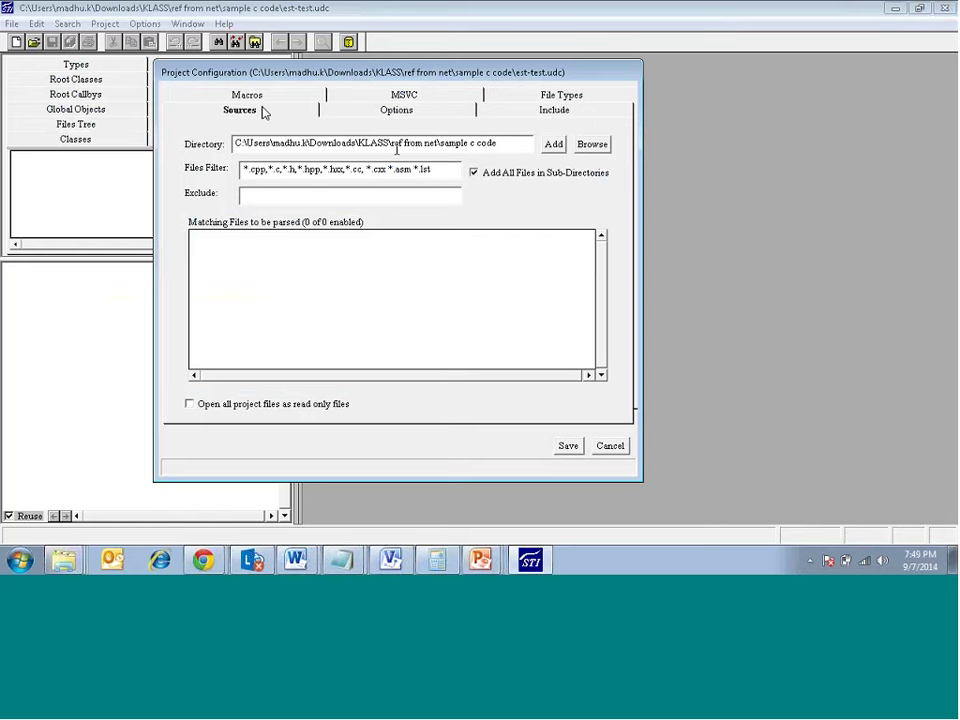
pyautogui.click(588, 148)
pyautogui.click(588, 146)
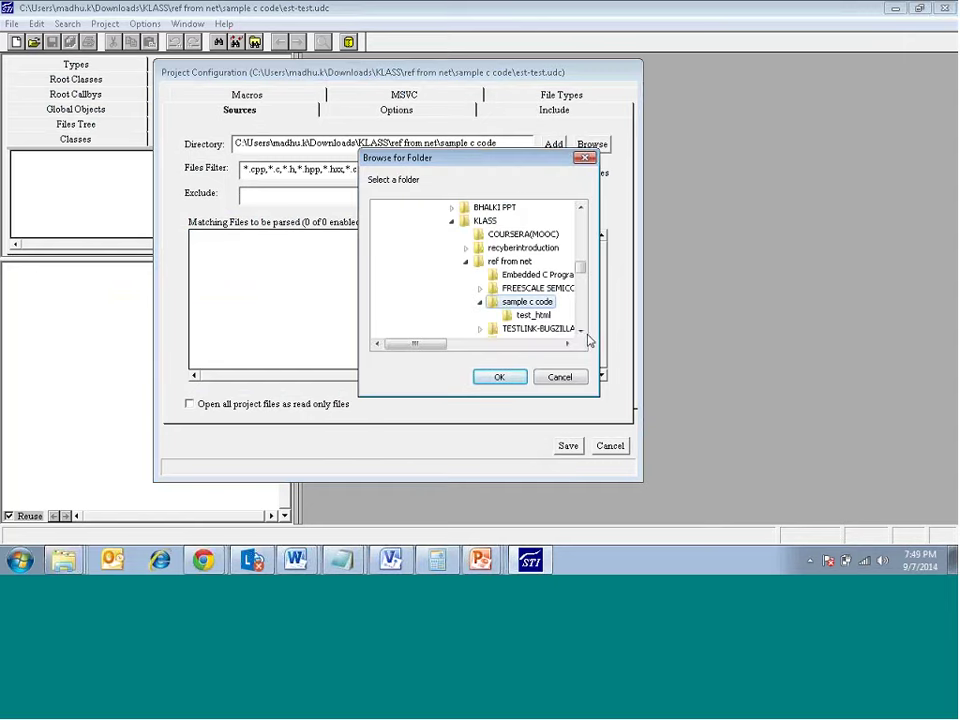
pyautogui.click(580, 332)
pyautogui.click(580, 332)
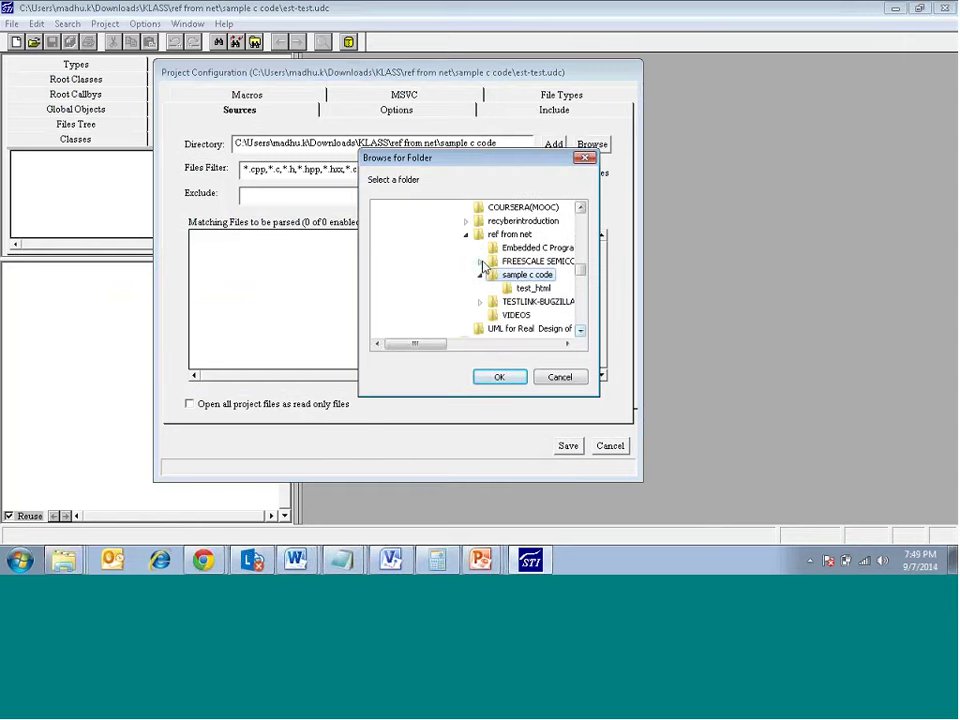
pyautogui.click(560, 377)
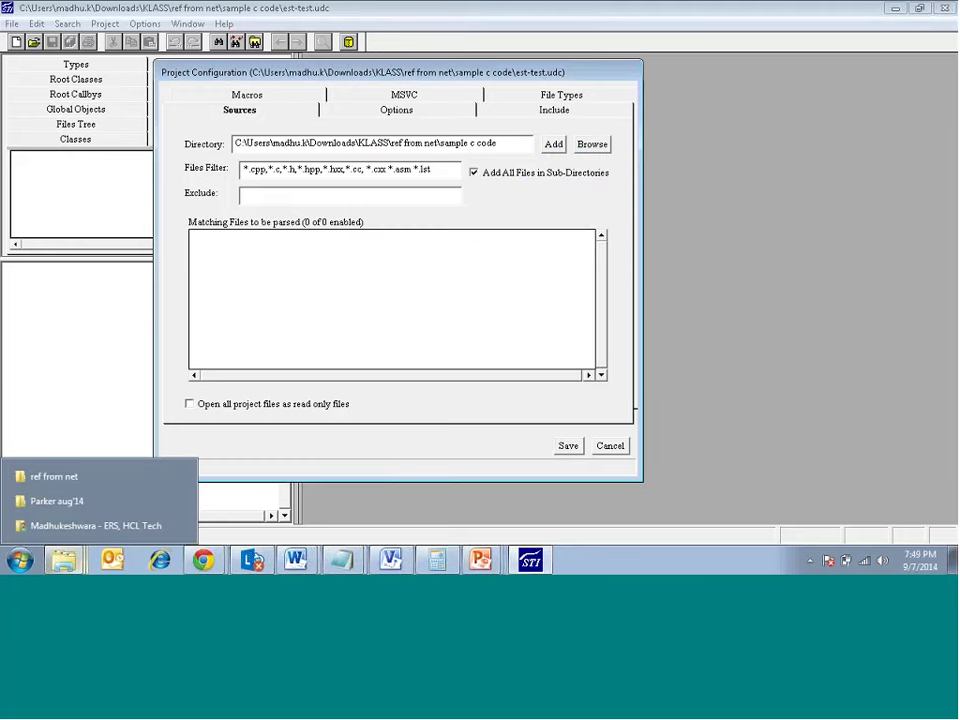
# Copy the source directory path, go to that sample c code folder in Windows Explorer and open main.c in Notepad.
pyautogui.moveTo(500, 143); pyautogui.dragTo(189, 137)
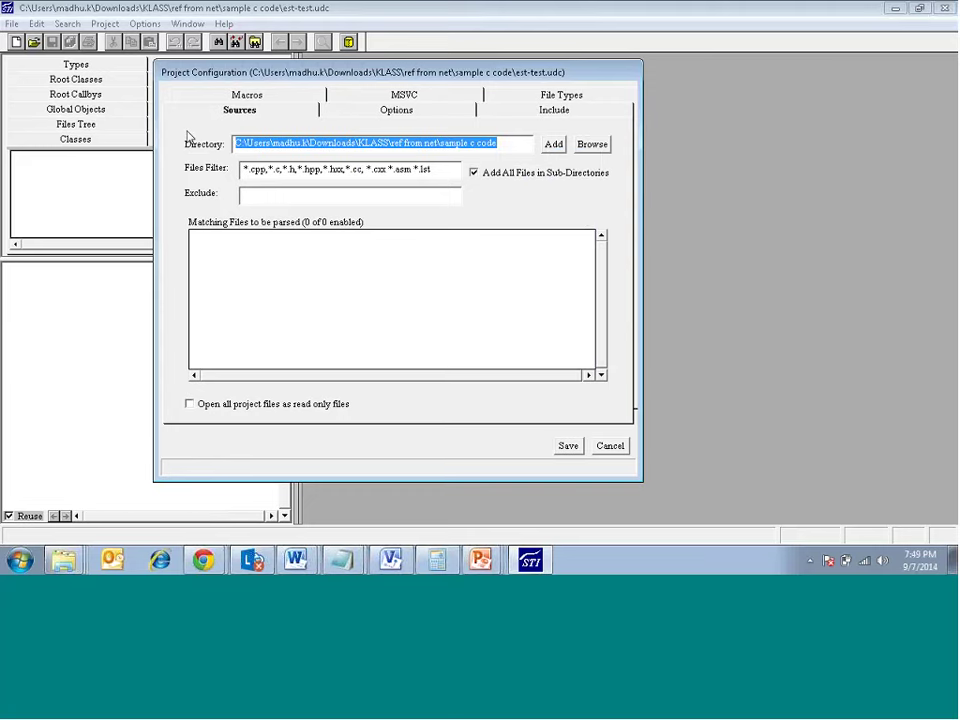
pyautogui.click(189, 137)
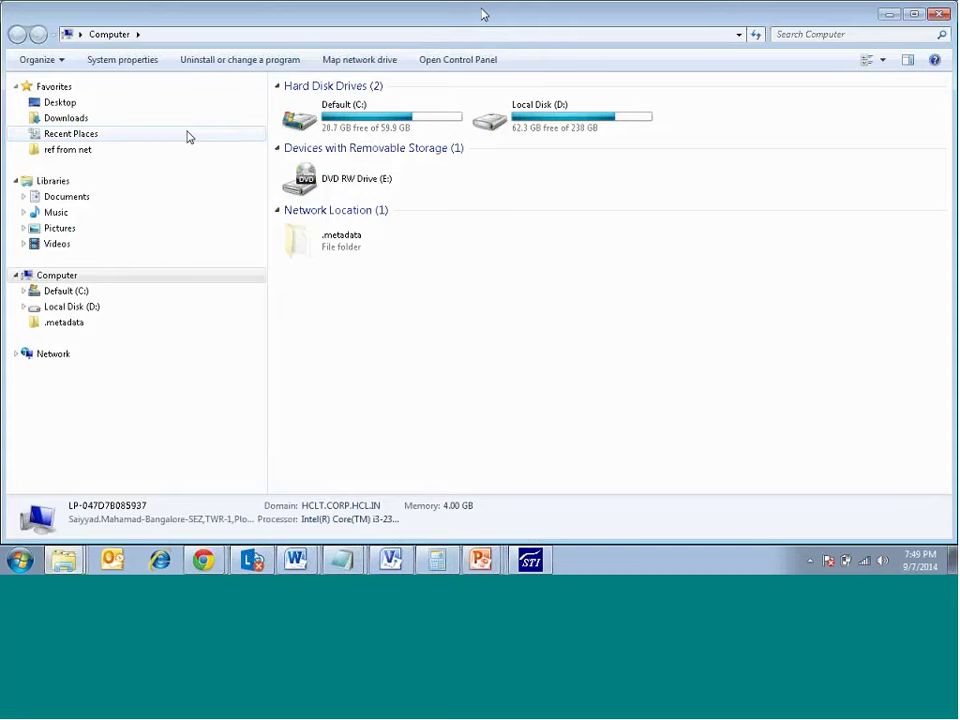
pyautogui.click(574, 36)
pyautogui.write('C:\\Users\\lmadku1\\Downloads\\VLA2\\ref from net\\sample c code')
pyautogui.press('Return')
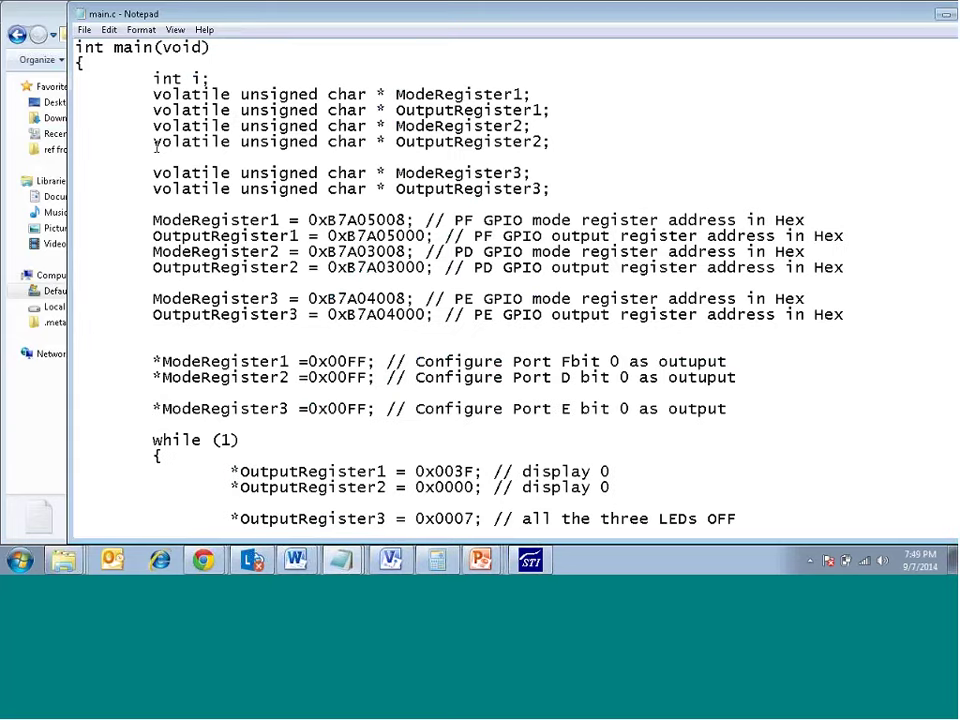
# Examine the variable declarations and GPIO register address assignments at the start of the main function, highlighting them line by line.
pyautogui.hotkey('shift', 'End')
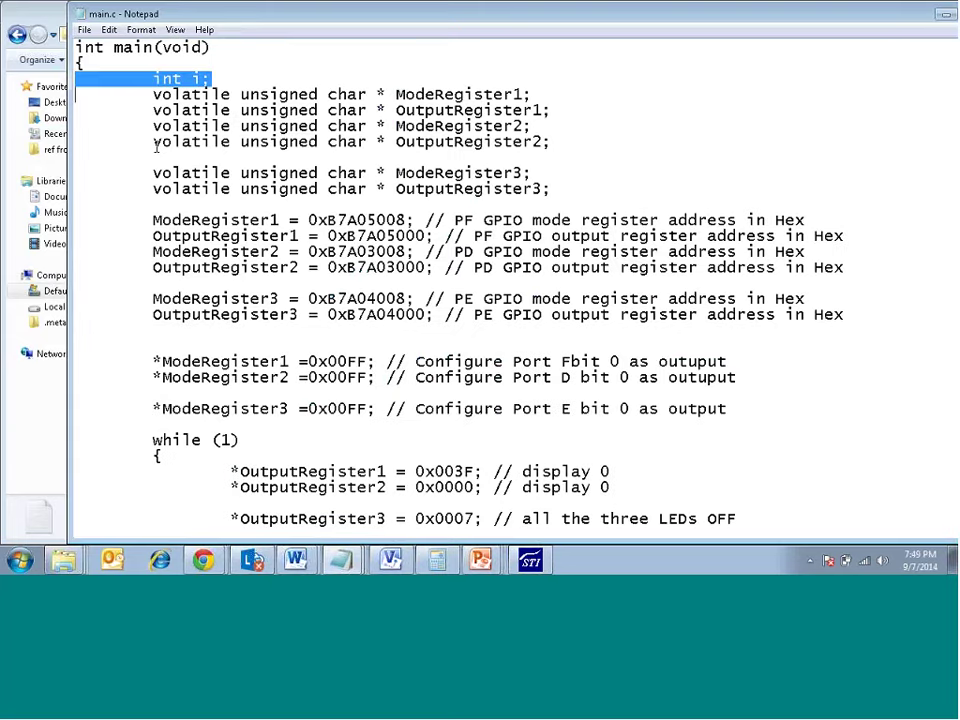
pyautogui.hotkey('shift', 'Down')
pyautogui.hotkey('shift', 'End')
pyautogui.press('Right')
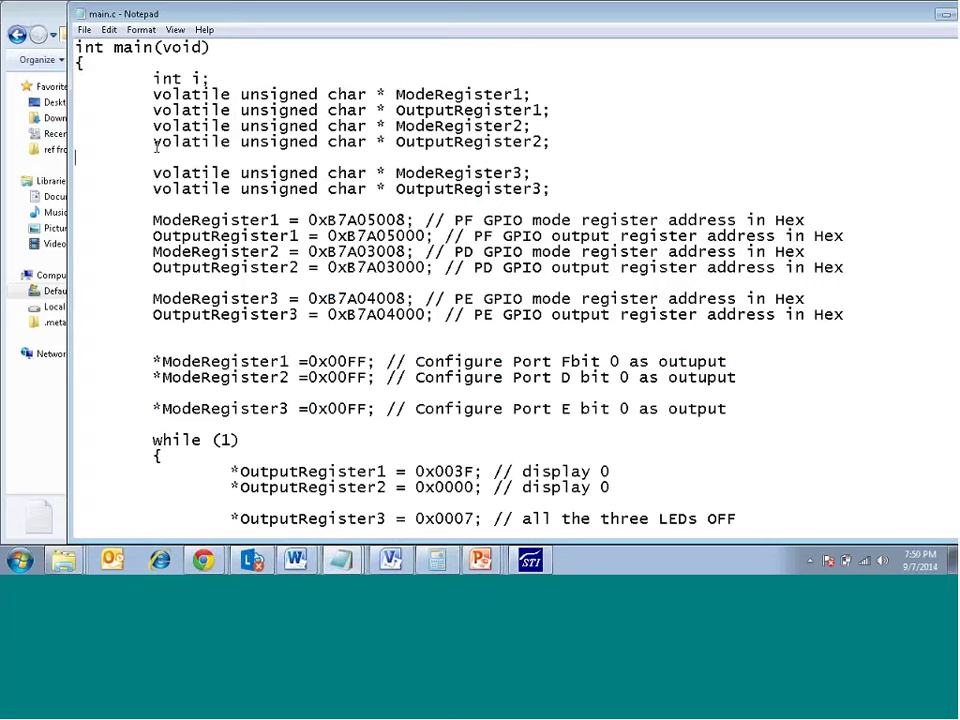
pyautogui.hotkey('shift', 'Down')
pyautogui.hotkey('shift', 'Down')
pyautogui.hotkey('shift', 'Down')
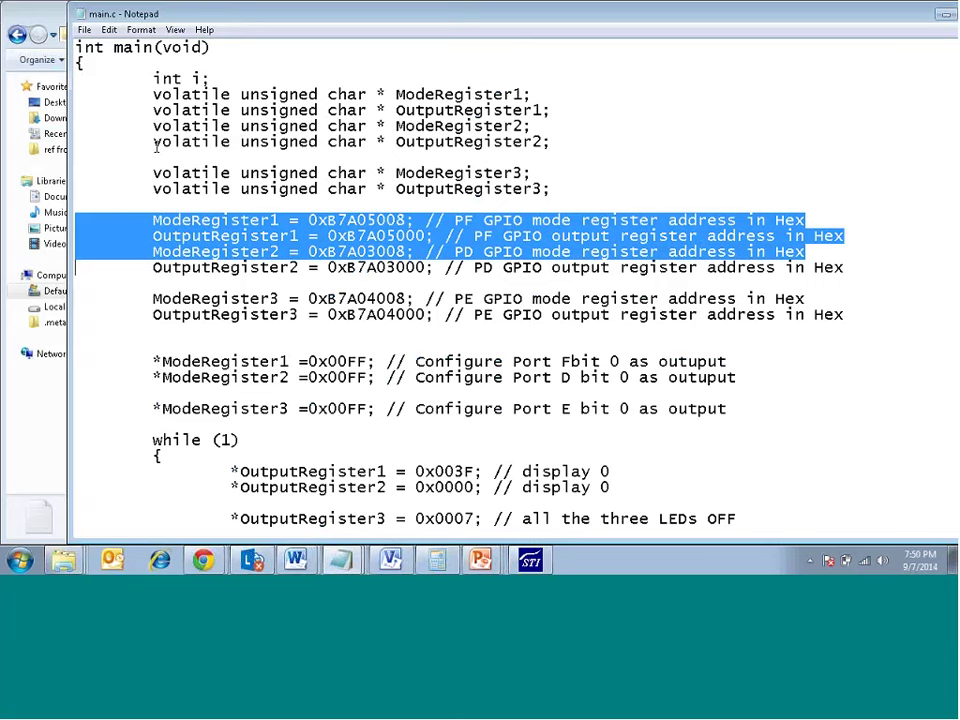
pyautogui.press('Right')
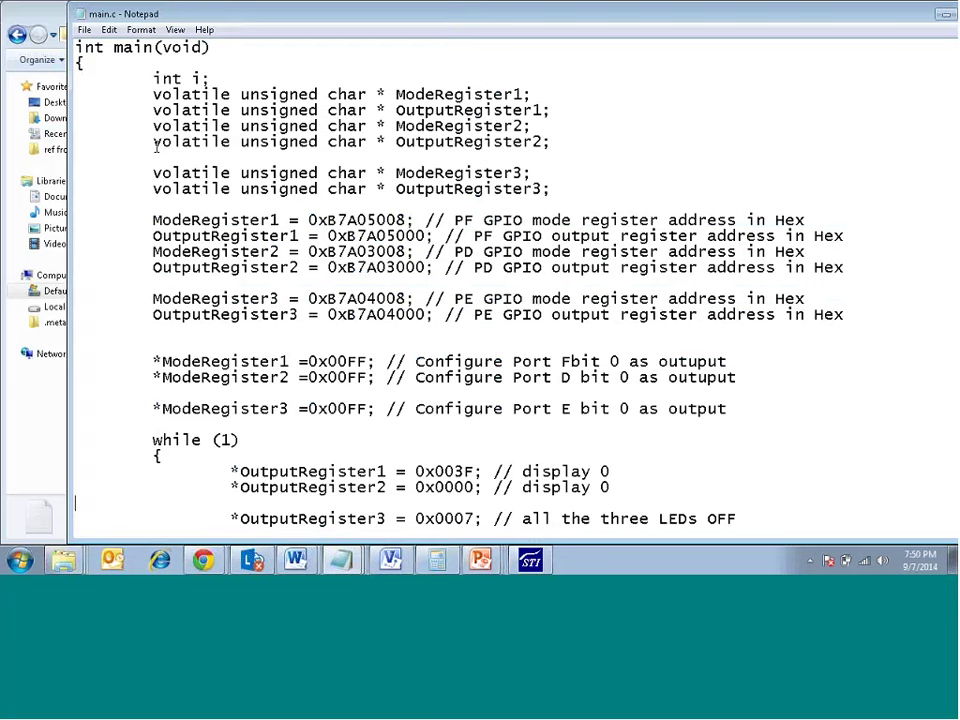
pyautogui.press('Down')
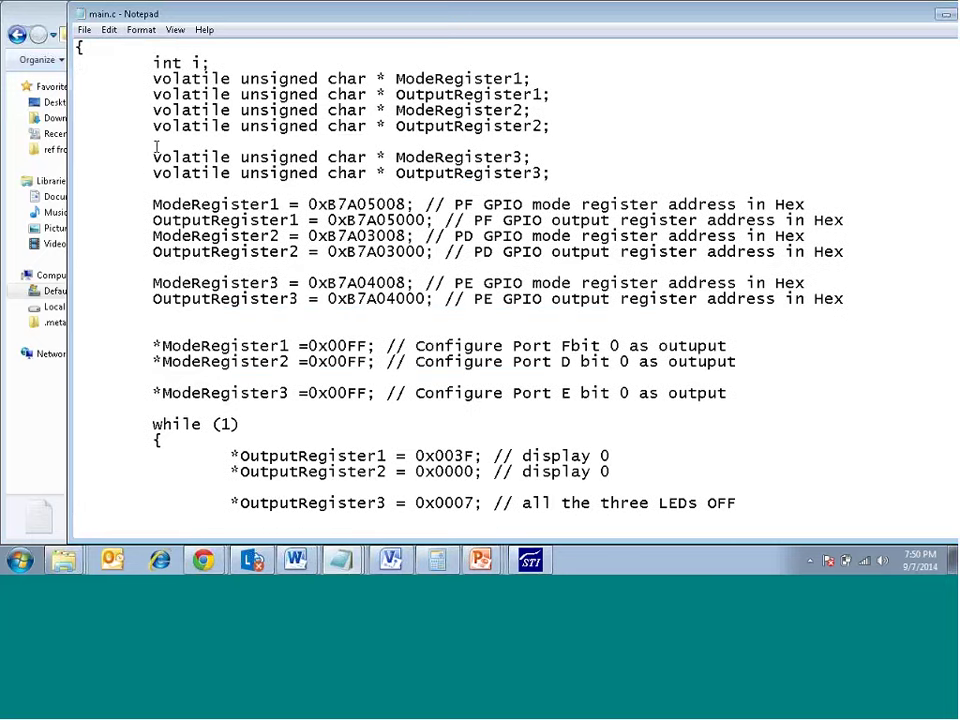
pyautogui.press('Down')
pyautogui.press('Down')
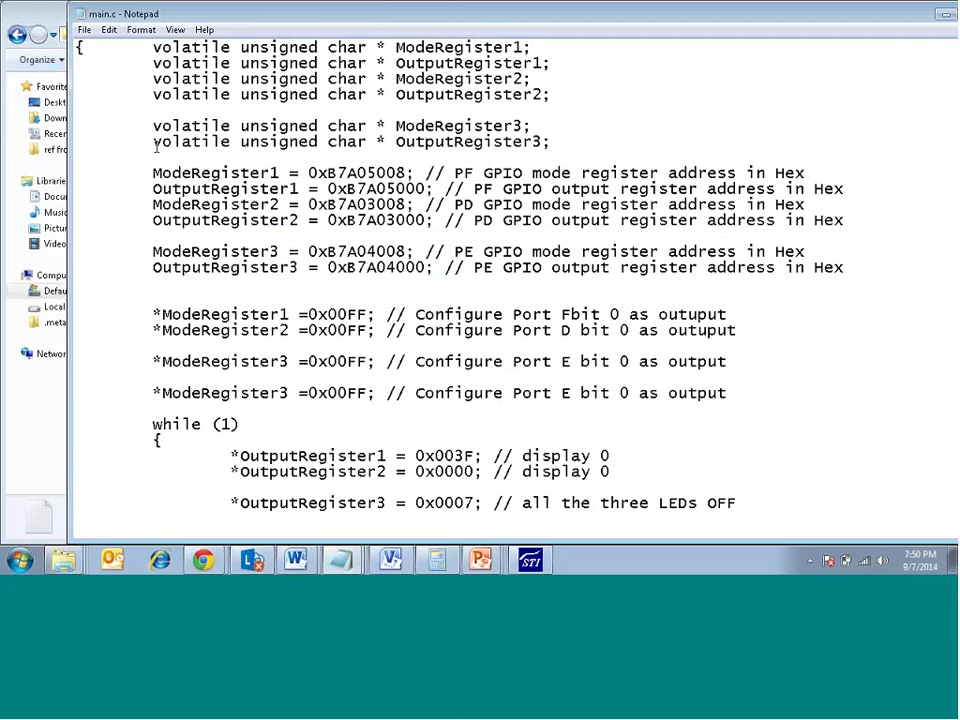
# Examine the port configuration lines and the beginning of the while loop, up to the for-loop delay after display 1.
pyautogui.scroll(-3, 155, 147)
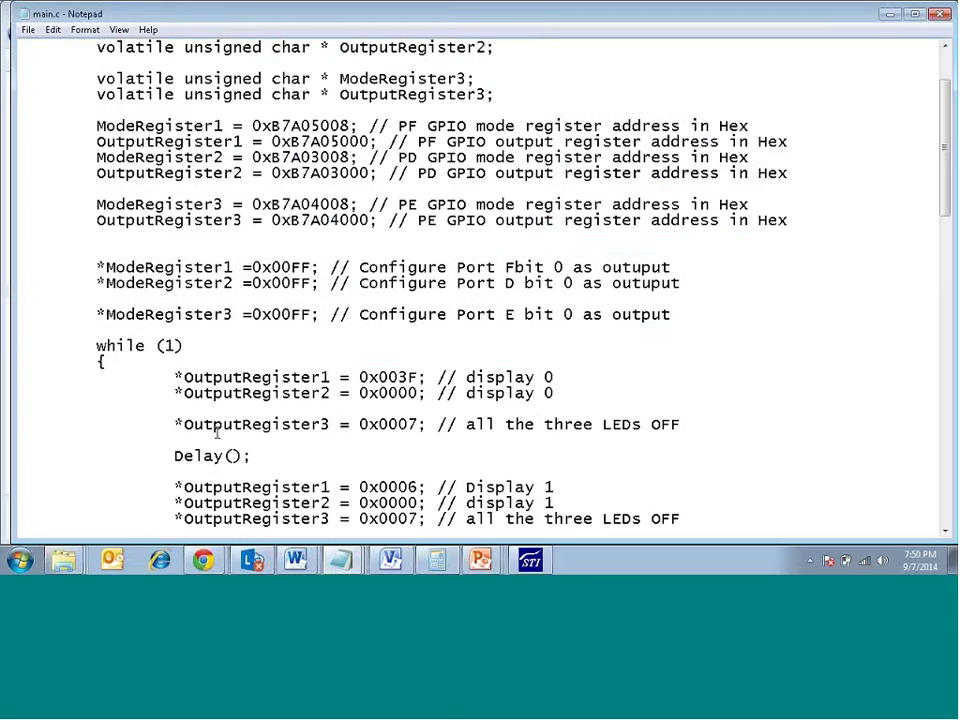
pyautogui.press('Down')
pyautogui.press('Down')
pyautogui.press('Down')
pyautogui.press('Down')
pyautogui.press('Down')
pyautogui.press('Down')
pyautogui.press('Down')
pyautogui.press('Down')
pyautogui.press('Down')
pyautogui.press('Down')
pyautogui.press('Down')
pyautogui.press('Down')
pyautogui.press('Down')
pyautogui.press('Down')
pyautogui.press('Down')
pyautogui.press('Down')
pyautogui.press('Down')
pyautogui.press('Down')
pyautogui.press('Down')
pyautogui.press('Down')
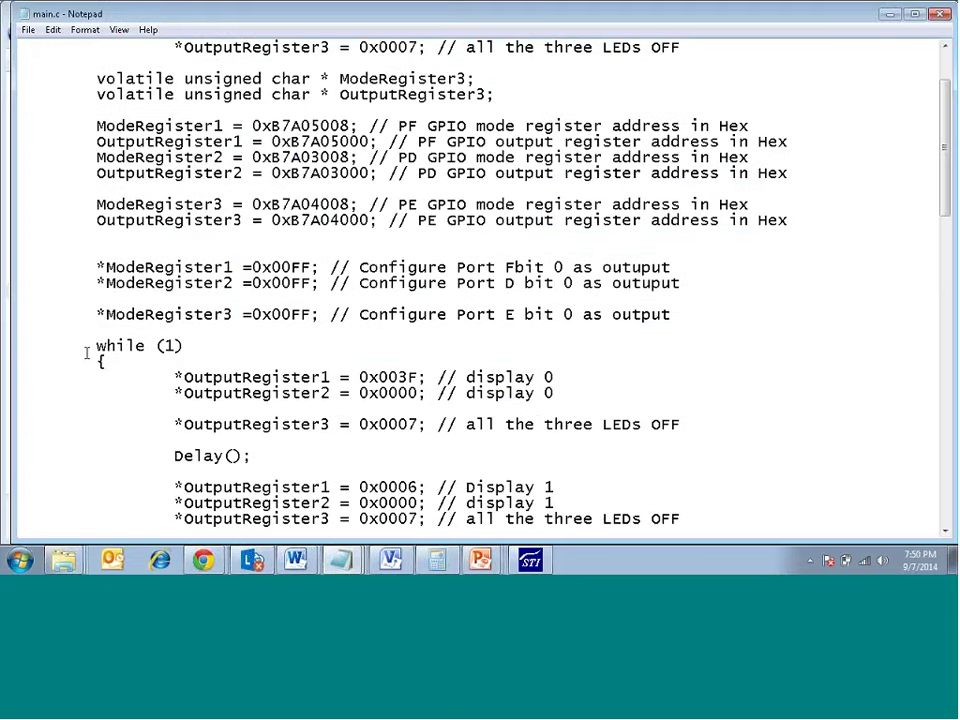
pyautogui.scroll(2, 86, 352)
pyautogui.moveTo(171, 267); pyautogui.dragTo(20, 267)
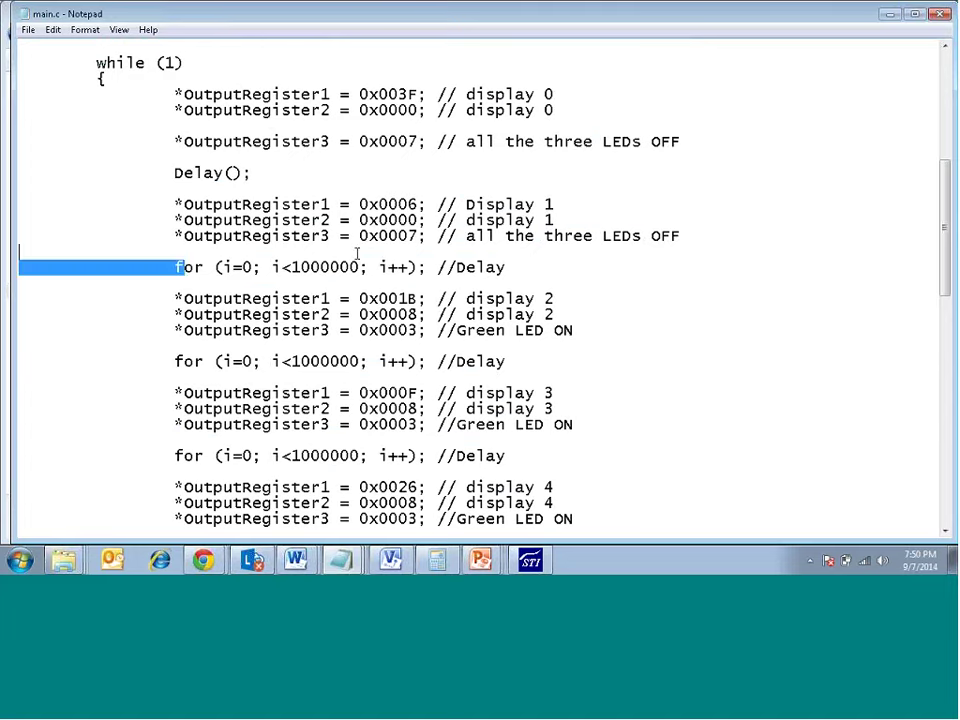
# Examine the display 2 to 4 blocks, highlighting the display 3 block's OutputRegister3 assignment and its Green LED ON comment.
pyautogui.click(228, 380)
pyautogui.press('Down')
pyautogui.press('Down')
pyautogui.press('Down')
pyautogui.press('Down')
pyautogui.press('Down')
pyautogui.press('Down')
pyautogui.press('Down')
pyautogui.press('Down')
pyautogui.press('Down')
pyautogui.press('Down')
pyautogui.press('Down')
pyautogui.press('Down')
pyautogui.press('Down')
pyautogui.press('Down')
pyautogui.press('Down')
pyautogui.press('Down')
pyautogui.press('Down')
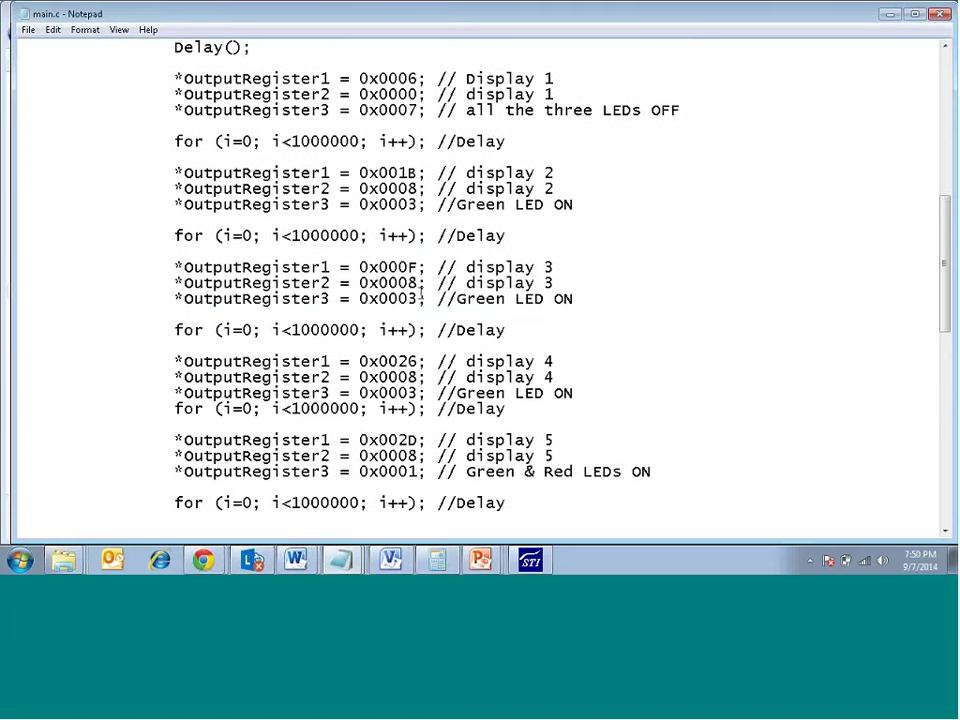
pyautogui.moveTo(428, 299); pyautogui.dragTo(574, 299)
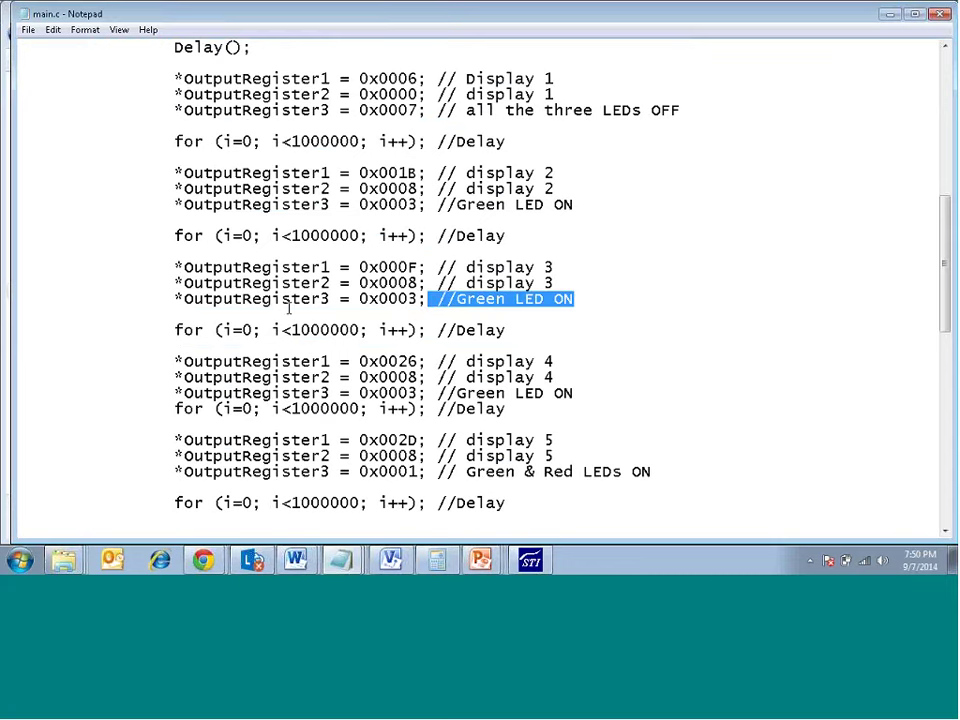
pyautogui.keyDown('shift'); pyautogui.click(231, 306); pyautogui.keyUp('shift')
pyautogui.keyDown('shift'); pyautogui.click(203, 303); pyautogui.keyUp('shift')
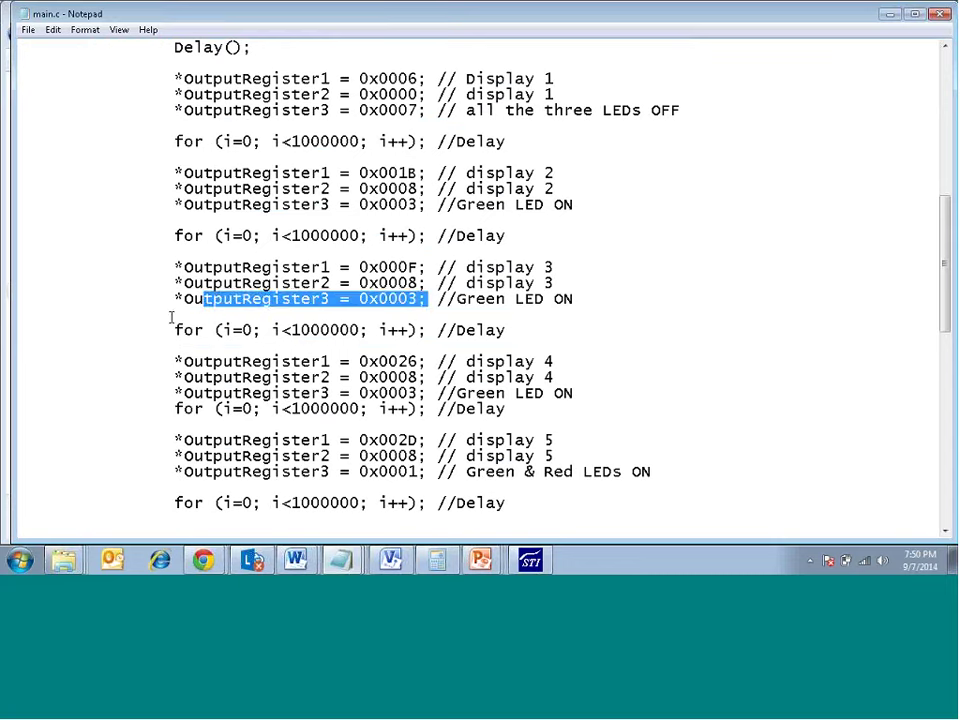
pyautogui.click(172, 344)
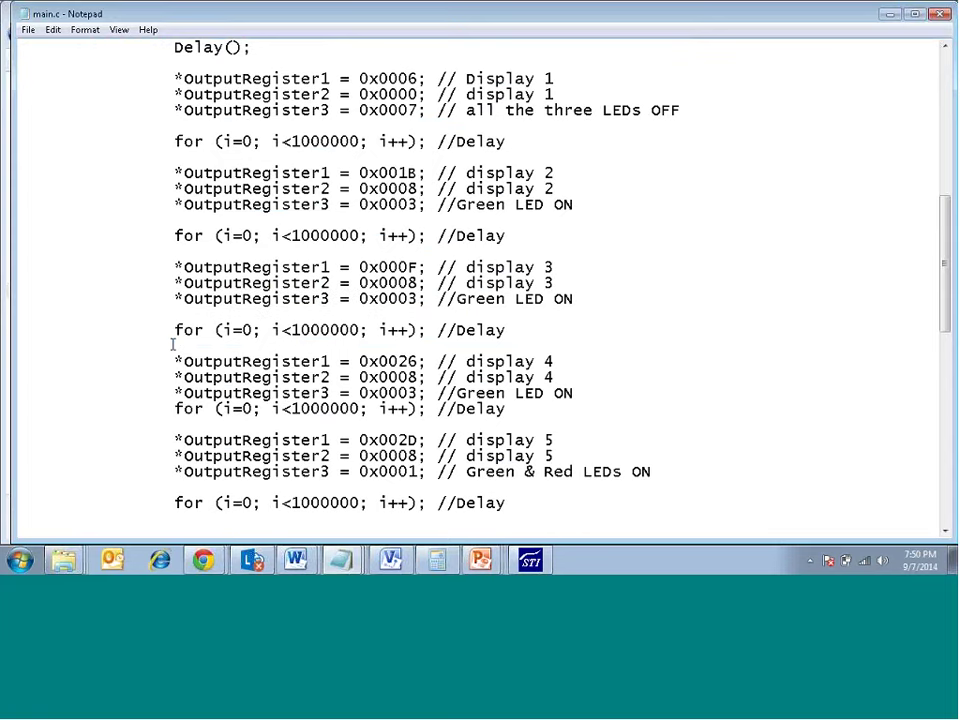
# Examine the output register assignments and LED comments for display 5 through display 7 in the while loop.
pyautogui.press('Down')
pyautogui.press('Down')
pyautogui.press('Down')
pyautogui.press('Down')
pyautogui.press('Down')
pyautogui.press('Down')
pyautogui.press('Down')
pyautogui.press('Down')
pyautogui.press('Down')
pyautogui.press('Down')
pyautogui.press('Down')
pyautogui.press('Down')
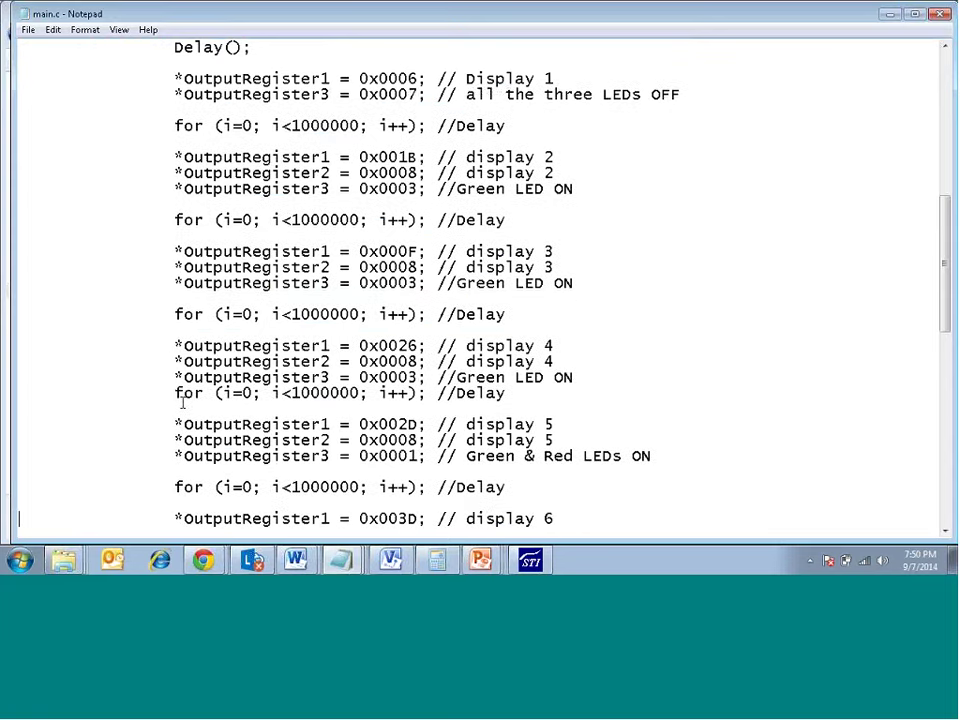
pyautogui.press('Down')
pyautogui.press('Down')
pyautogui.press('Down')
pyautogui.press('Down')
pyautogui.press('Down')
pyautogui.press('Down')
pyautogui.press('Down')
pyautogui.press('Down')
pyautogui.press('Down')
pyautogui.press('Down')
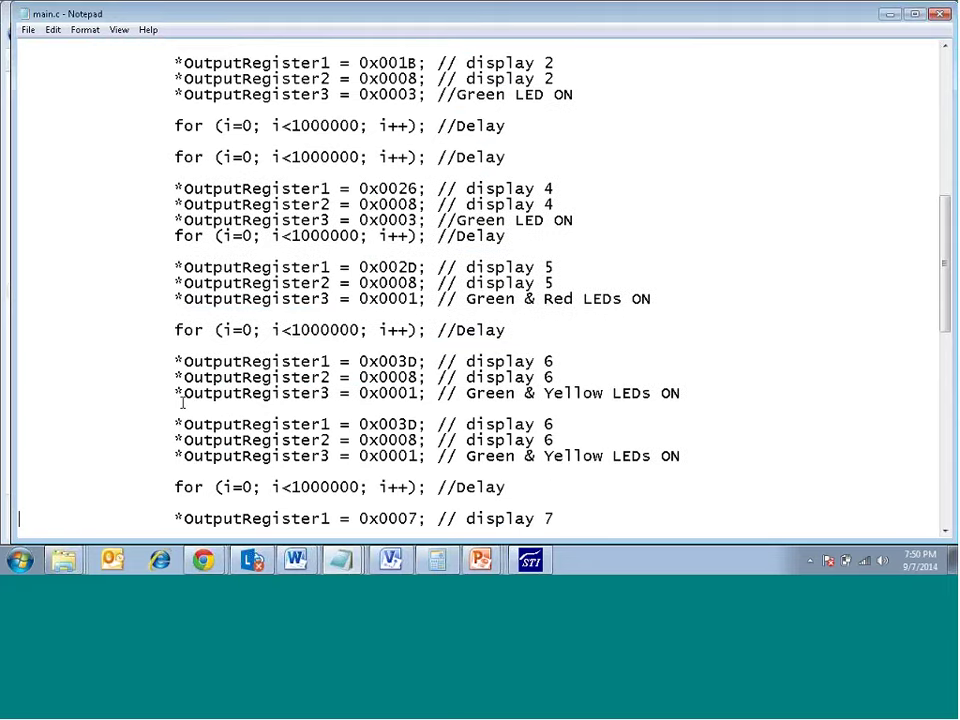
# Review the while loop again down to the end of main, and highlight the for loop in the Delay function.
pyautogui.scroll(10, 461, 209)
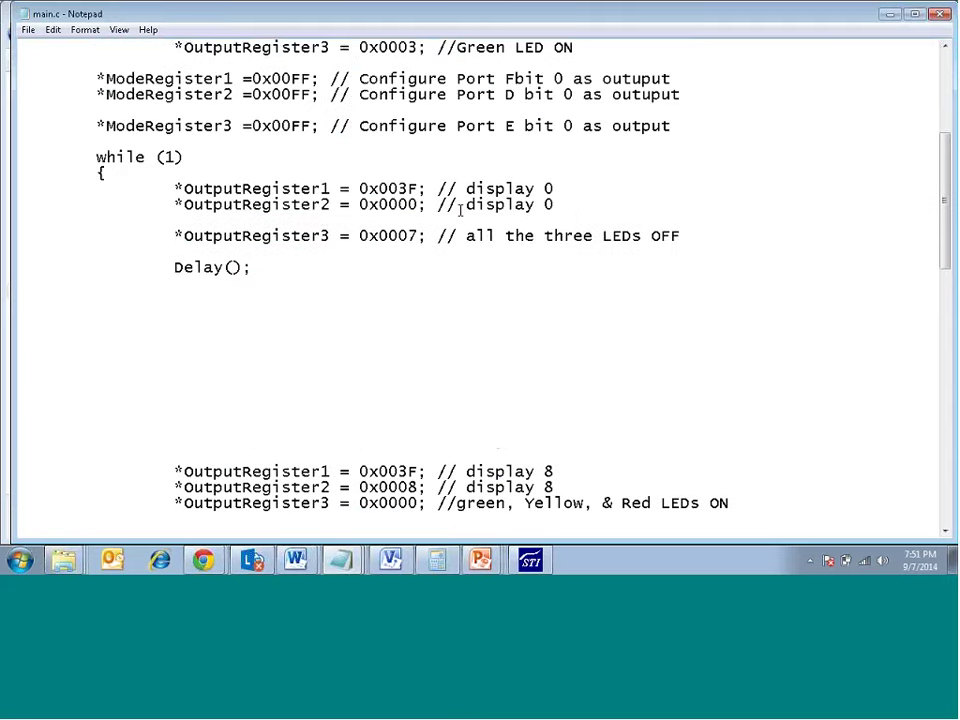
pyautogui.scroll(-2, 508, 318)
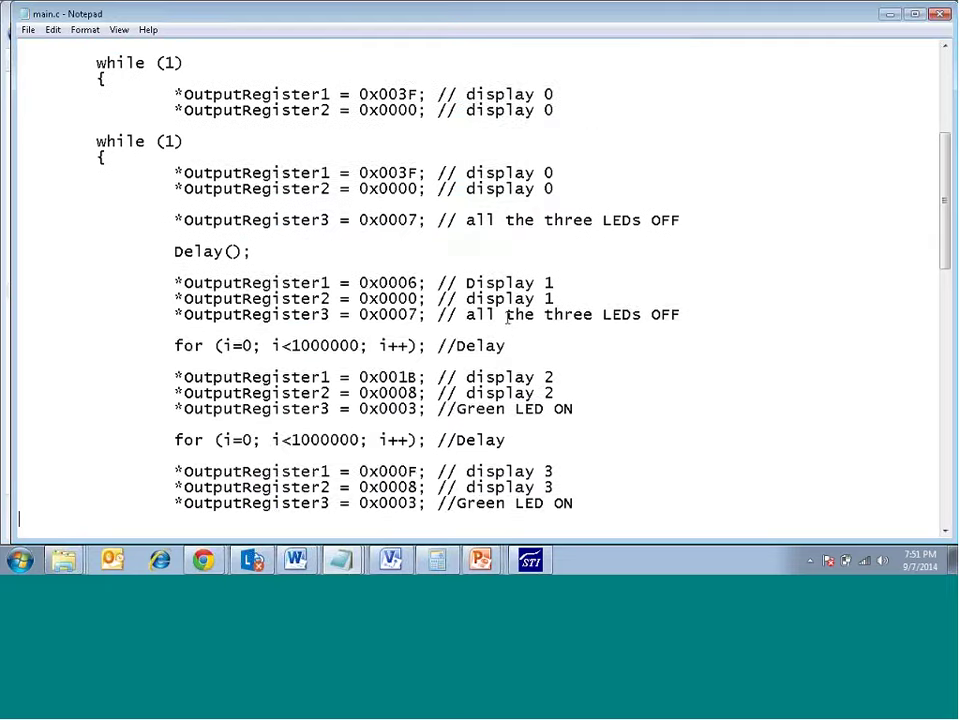
pyautogui.scroll(-4, 508, 318)
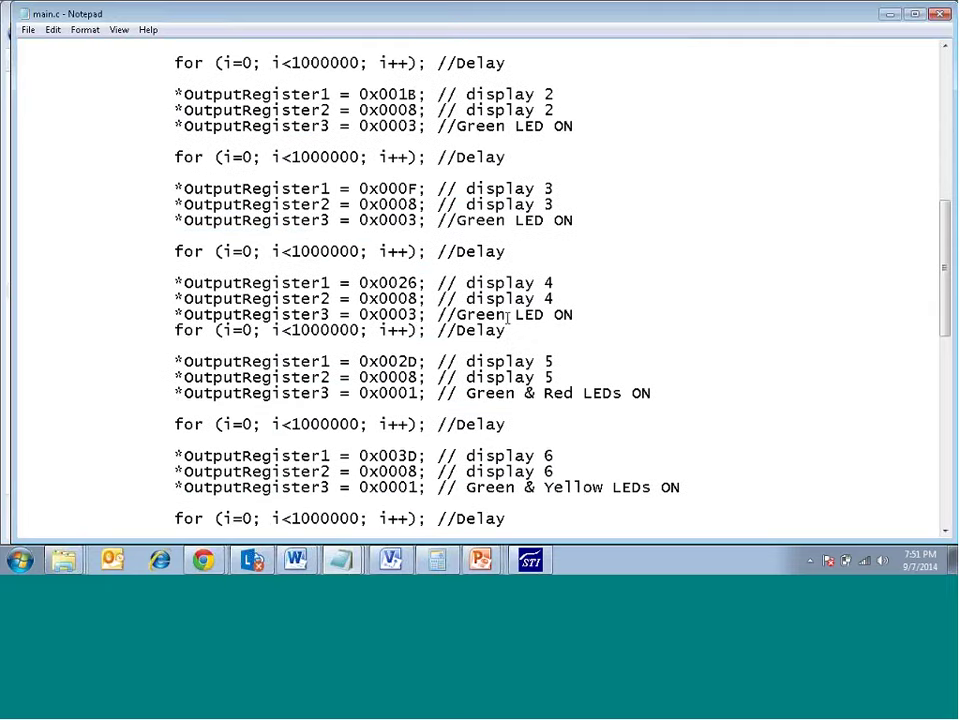
pyautogui.scroll(-8, 508, 318)
pyautogui.scroll(-1, 508, 318)
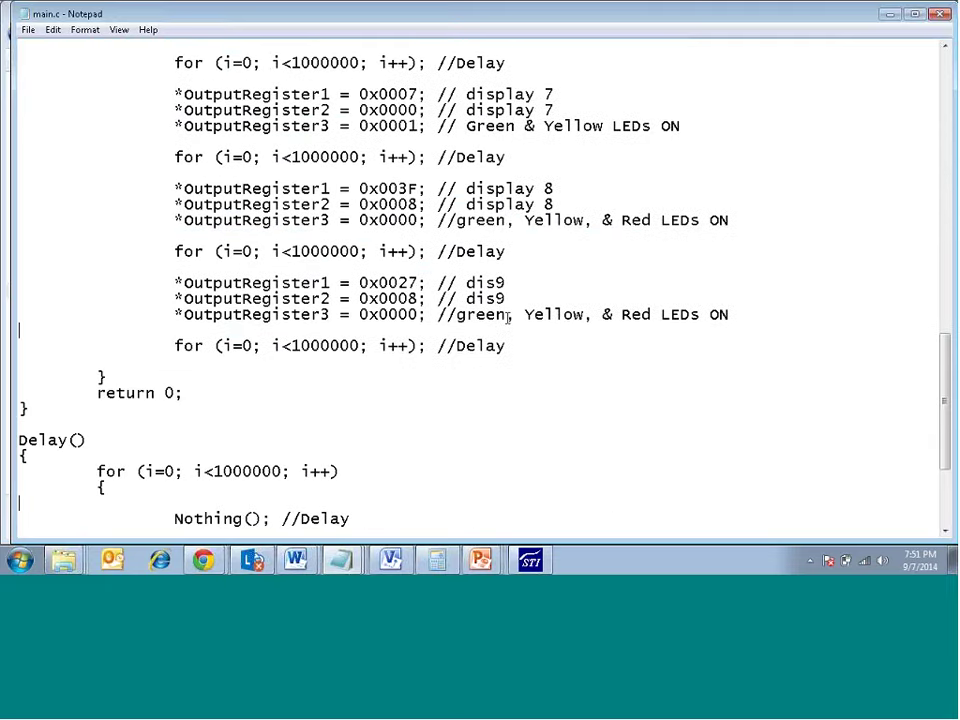
pyautogui.hotkey('ctrl', 'End')
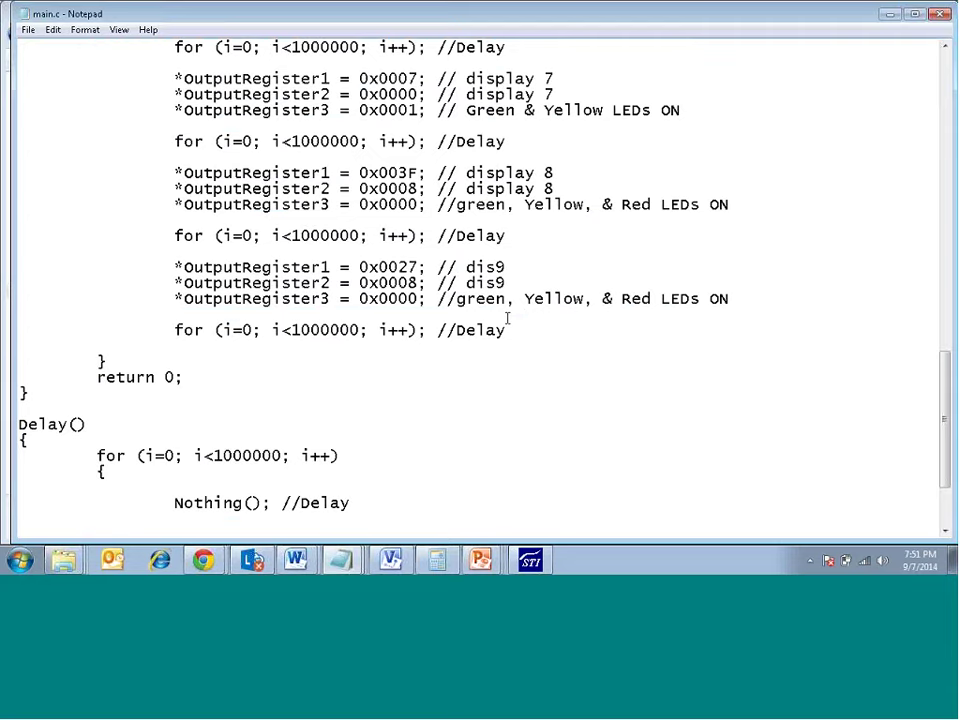
pyautogui.scroll(-1, 508, 318)
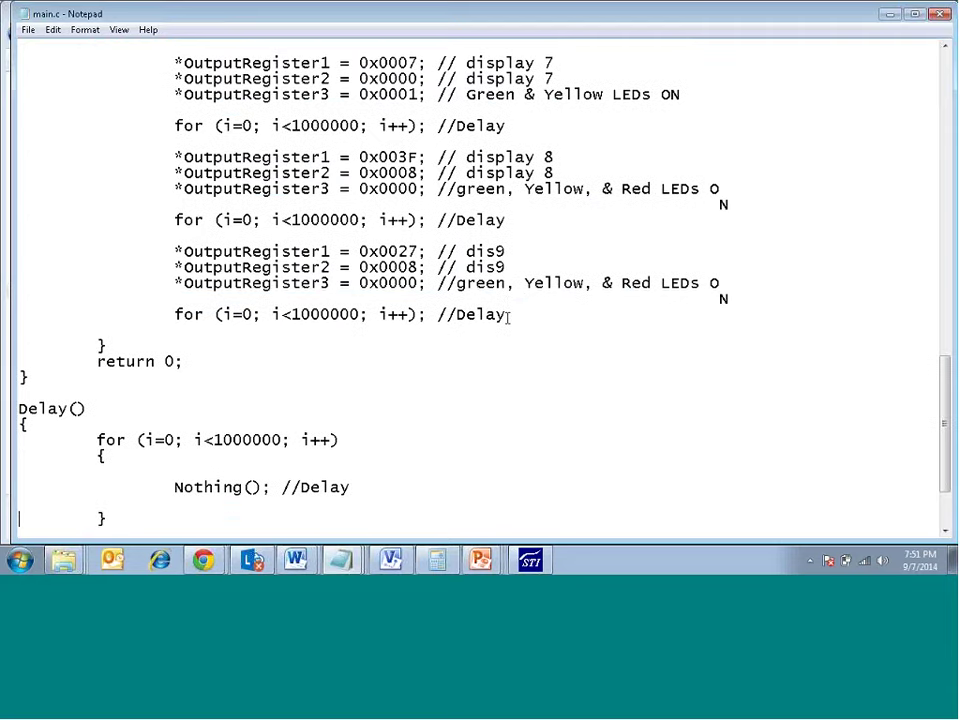
pyautogui.scroll(-5, 508, 318)
pyautogui.moveTo(96, 362); pyautogui.dragTo(375, 373)
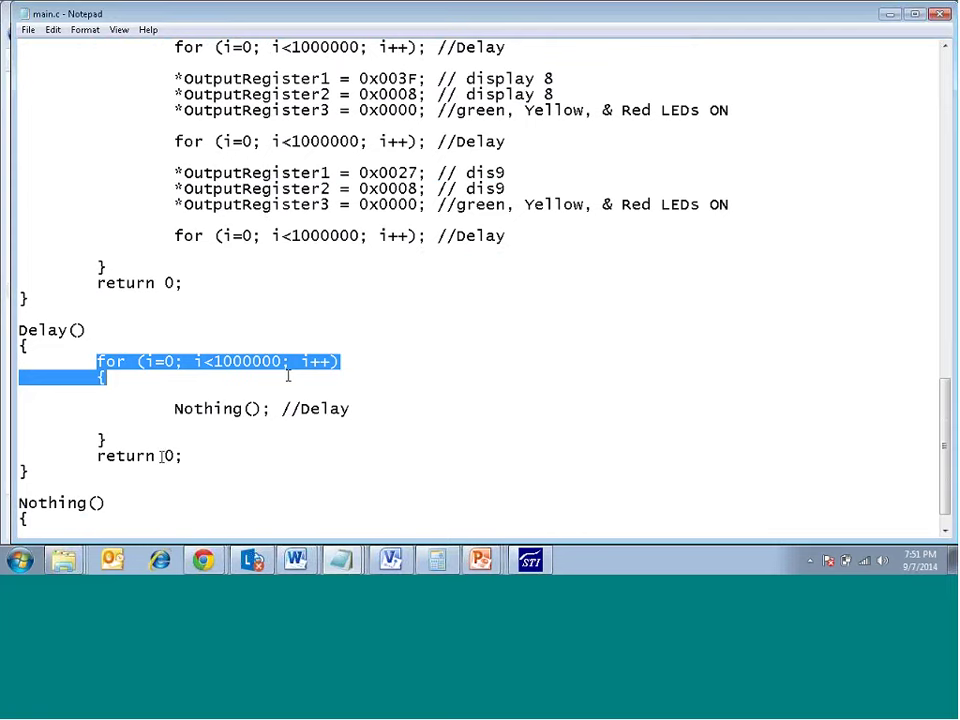
# Complete the body of the Nothing function with an indented empty statement and a closing brace.
pyautogui.keyDown('shift'); pyautogui.click(110, 440); pyautogui.keyUp('shift')
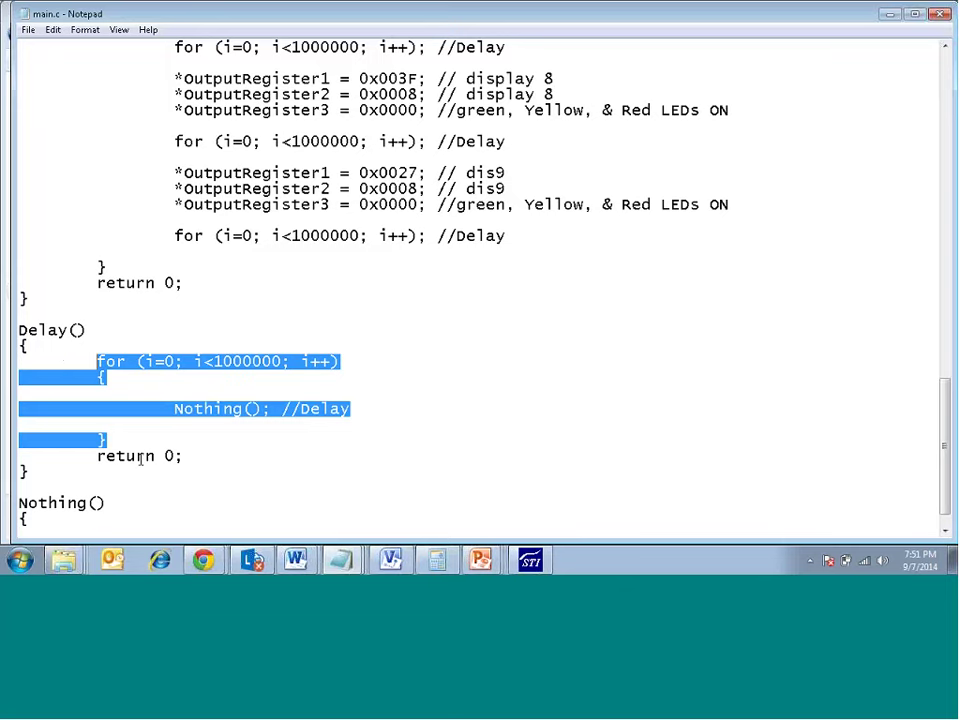
pyautogui.click(36, 470)
pyautogui.press('Down')
pyautogui.press('Down')
pyautogui.press('Down')
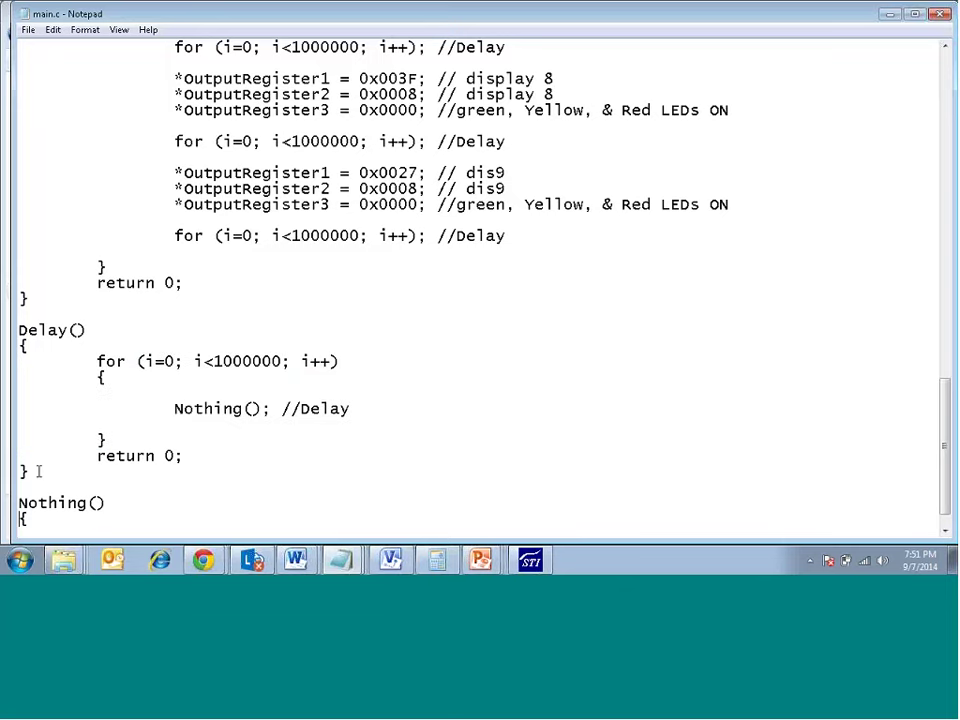
pyautogui.press('End')
pyautogui.press('Return')
pyautogui.press('Tab')
pyautogui.write(';')
pyautogui.press('Return')
pyautogui.write('}')
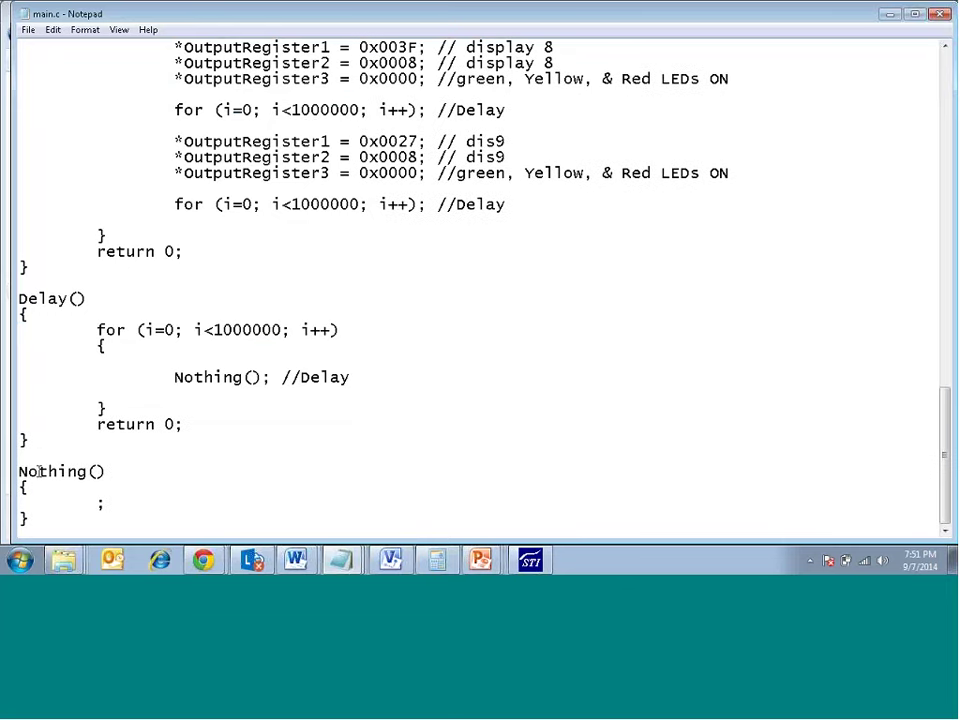
# Add an indented return 0; line below the empty statement in the Nothing function.
pyautogui.press('Up')
pyautogui.press('Up')
pyautogui.press('Up')
pyautogui.press('Up')
pyautogui.press('Up')
pyautogui.press('Up')
pyautogui.press('Up')
pyautogui.press('Up')
pyautogui.press('Up')
pyautogui.press('Home')
pyautogui.hotkey('shift', 'End')
pyautogui.press('Home')
pyautogui.press('Down')
pyautogui.press('Down')
pyautogui.press('Down')
pyautogui.press('Down')
pyautogui.press('Down')
pyautogui.press('Down')
pyautogui.press('Down')
pyautogui.press('Down')
pyautogui.press('End')
pyautogui.press('Down')
pyautogui.press('BackSpace')
pyautogui.write('return ')
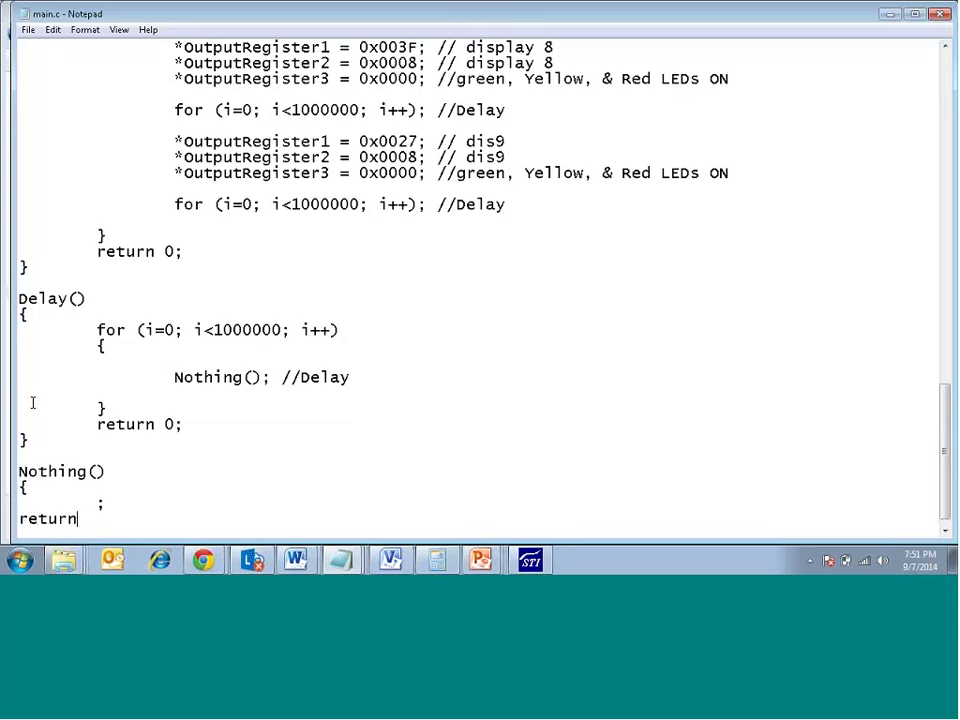
pyautogui.write('0;')
pyautogui.press('Home')
pyautogui.press('Tab')
pyautogui.press('Up')
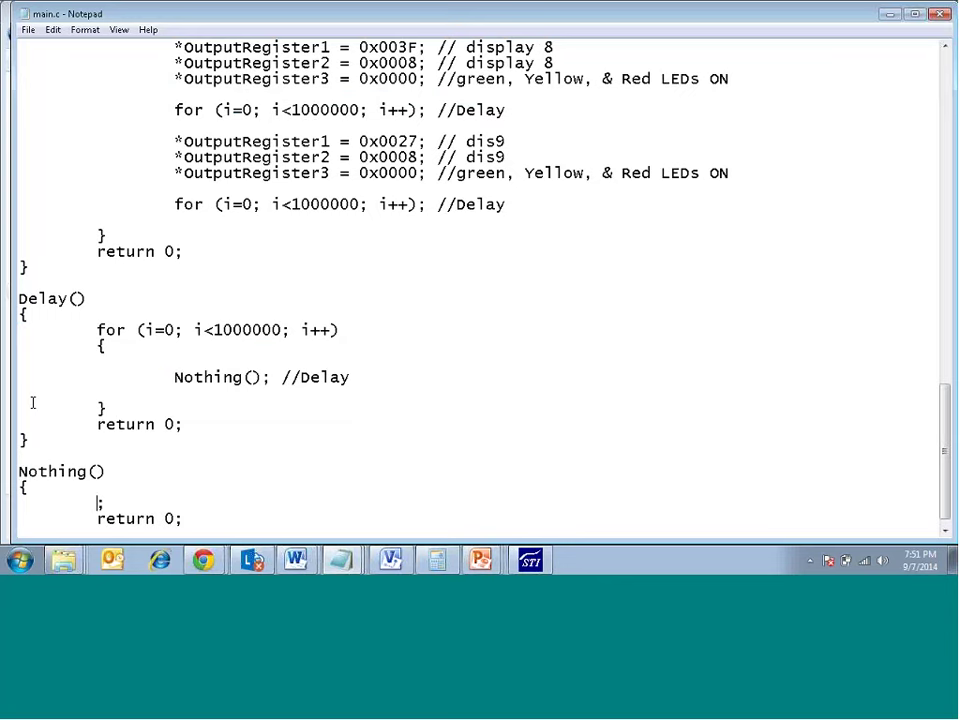
pyautogui.press('Tab')
pyautogui.click(950, 77)
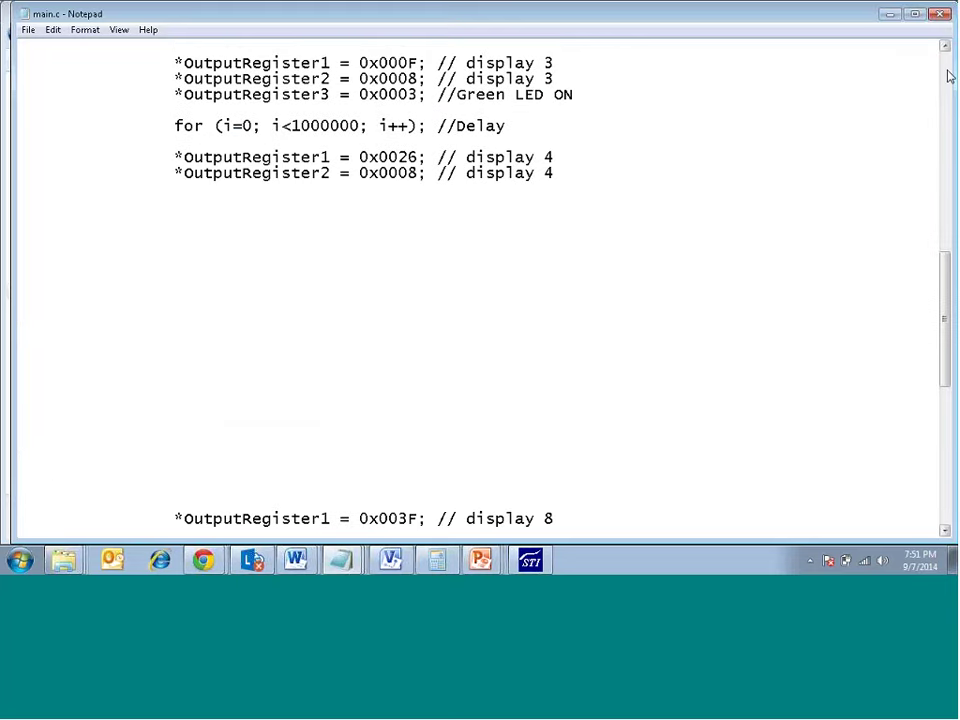
pyautogui.click(950, 77)
pyautogui.click(950, 77)
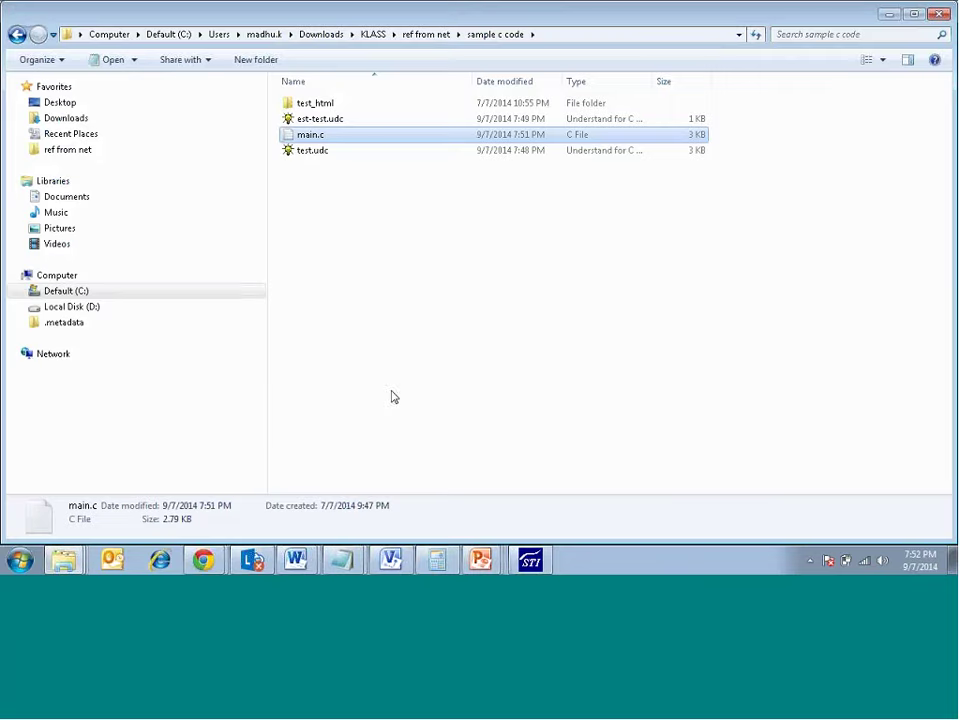
# Switch to Understand for C++ and examine the extensions in the project's source files filter, from *.cpp through *.lst.
pyautogui.click(537, 565)
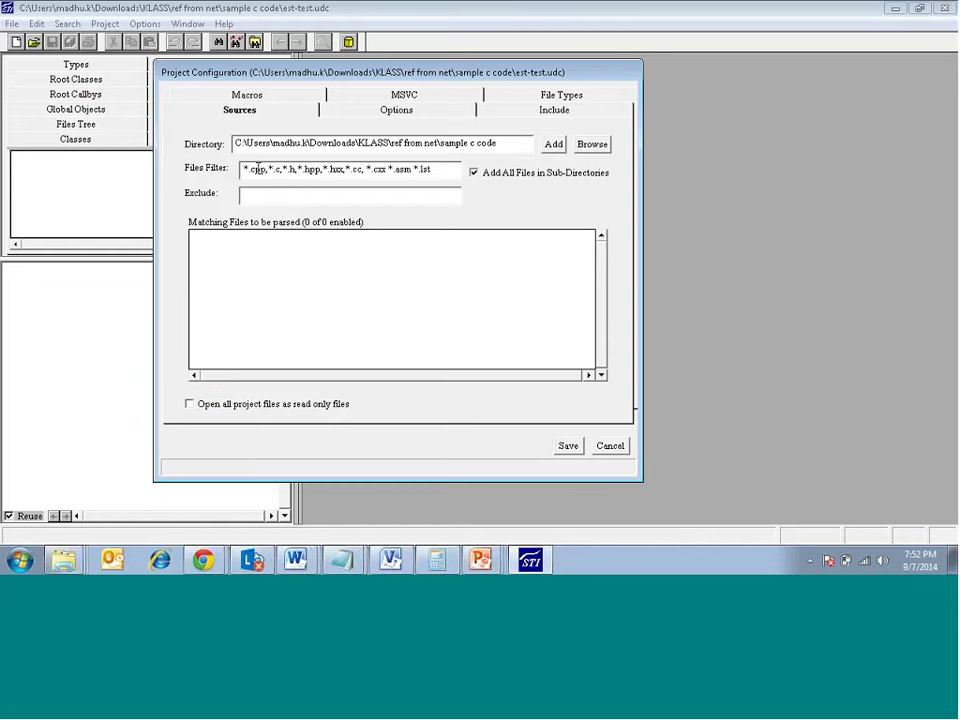
pyautogui.press('Right')
pyautogui.press('Right')
pyautogui.press('Right')
pyautogui.press('Right')
pyautogui.press('Right')
pyautogui.press('Right')
pyautogui.press('Right')
pyautogui.press('Right')
pyautogui.press('Right')
pyautogui.press('Right')
pyautogui.press('Right')
pyautogui.press('Right')
pyautogui.press('Right')
pyautogui.press('Right')
pyautogui.press('Right')
pyautogui.press('Right')
pyautogui.press('Right')
pyautogui.press('Right')
pyautogui.press('Right')
pyautogui.press('Right')
pyautogui.press('Right')
pyautogui.press('Right')
pyautogui.press('Right')
pyautogui.press('Right')
pyautogui.press('Right')
pyautogui.press('Right')
pyautogui.press('Right')
pyautogui.press('Right')
pyautogui.press('Right')
pyautogui.hotkey('shift', 'Left')
pyautogui.hotkey('shift', 'Left')
pyautogui.hotkey('shift', 'Left')
pyautogui.hotkey('shift', 'Left')
pyautogui.hotkey('shift', 'Left')
pyautogui.press('Left')
pyautogui.hotkey('shift', 'Left')
pyautogui.hotkey('shift', 'Left')
pyautogui.hotkey('shift', 'Left')
pyautogui.press('Left')
pyautogui.press('Left')
pyautogui.press('Left')
pyautogui.press('Left')
pyautogui.press('Left')
pyautogui.press('Left')
pyautogui.press('Left')
pyautogui.press('Left')
pyautogui.press('Left')
pyautogui.press('Left')
pyautogui.press('Left')
pyautogui.press('Left')
pyautogui.press('Left')
pyautogui.press('Left')
pyautogui.press('Left')
pyautogui.press('Left')
pyautogui.press('Left')
pyautogui.press('Left')
pyautogui.press('Left')
pyautogui.press('Left')
pyautogui.press('Left')
# Turn off recording of parameter references in the project's analyze options.
pyautogui.click(364, 111)
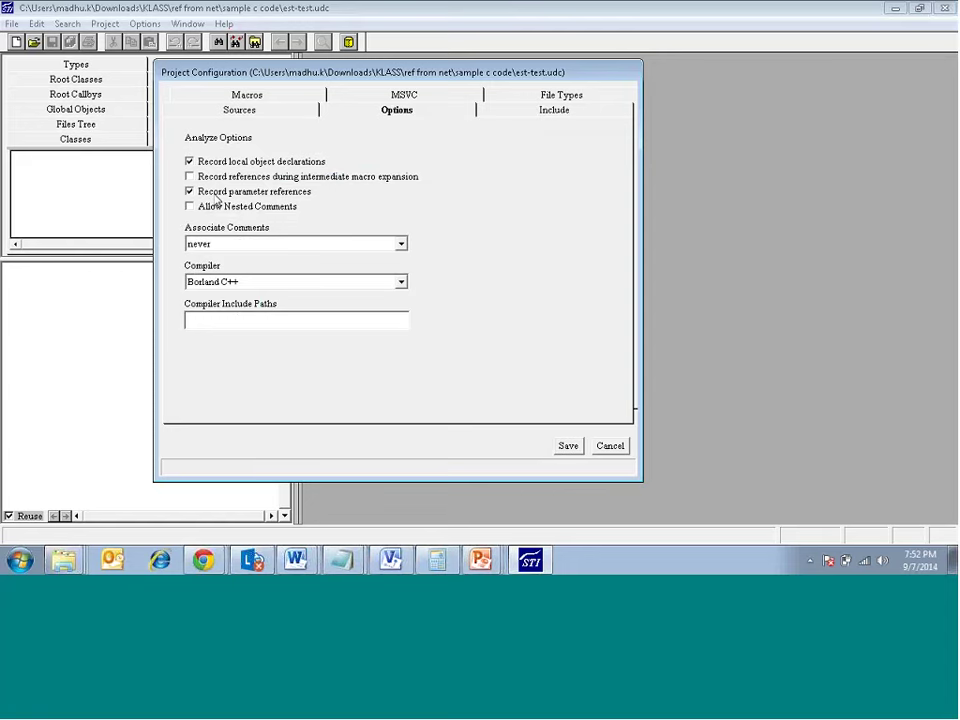
pyautogui.click(190, 192)
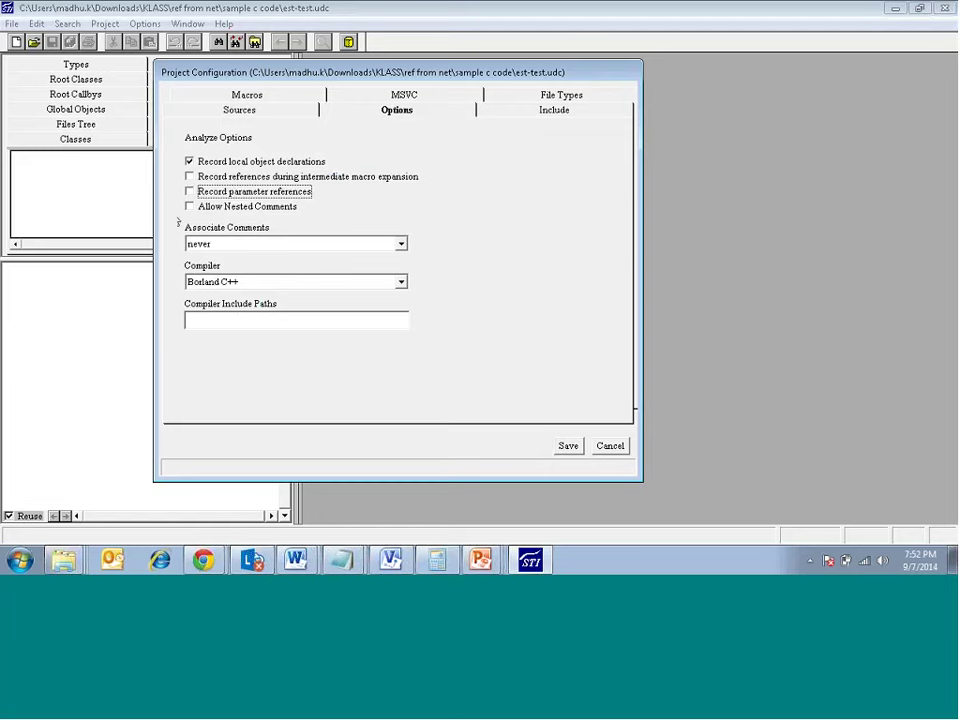
# Try allowing nested comments in the analyze options and decline it both times, toggling parameter reference recording on and off in between.
pyautogui.click(192, 208)
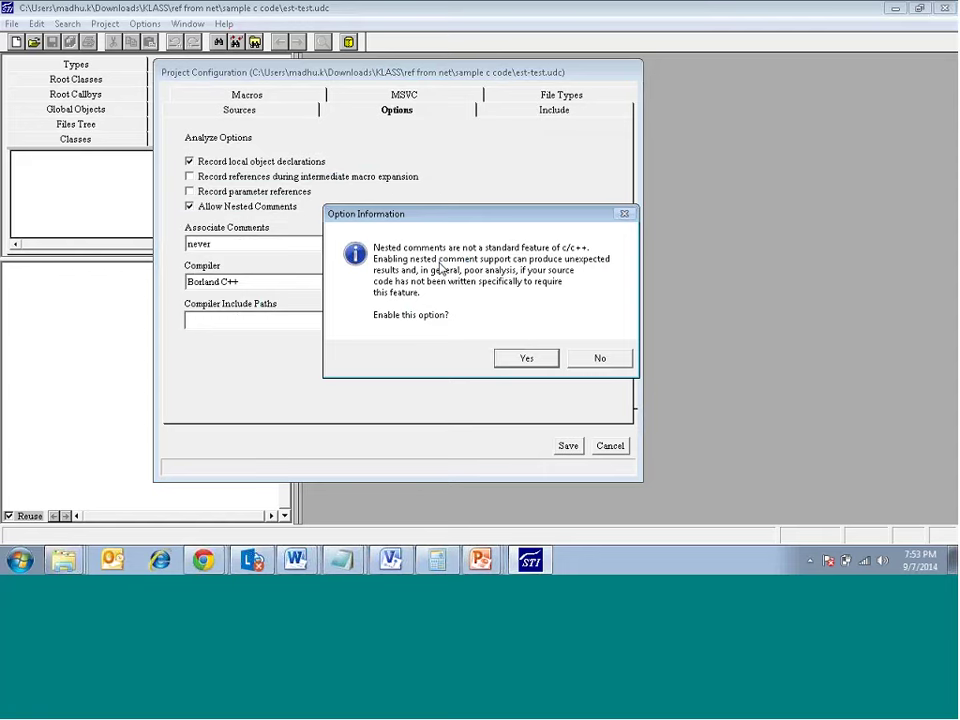
pyautogui.click(598, 360)
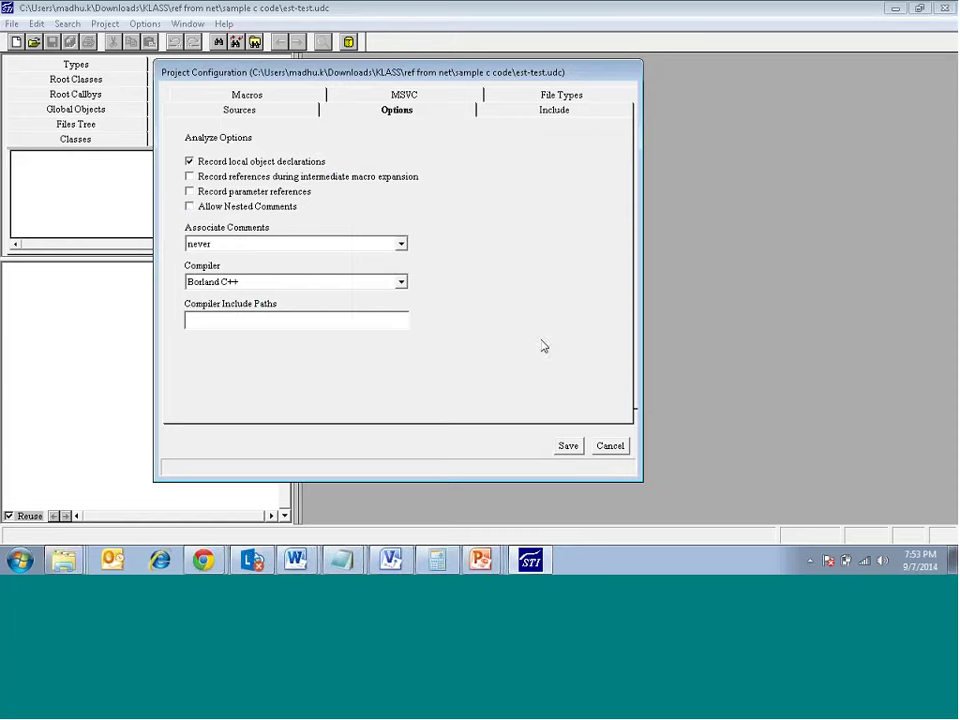
pyautogui.click(190, 192)
pyautogui.click(190, 192)
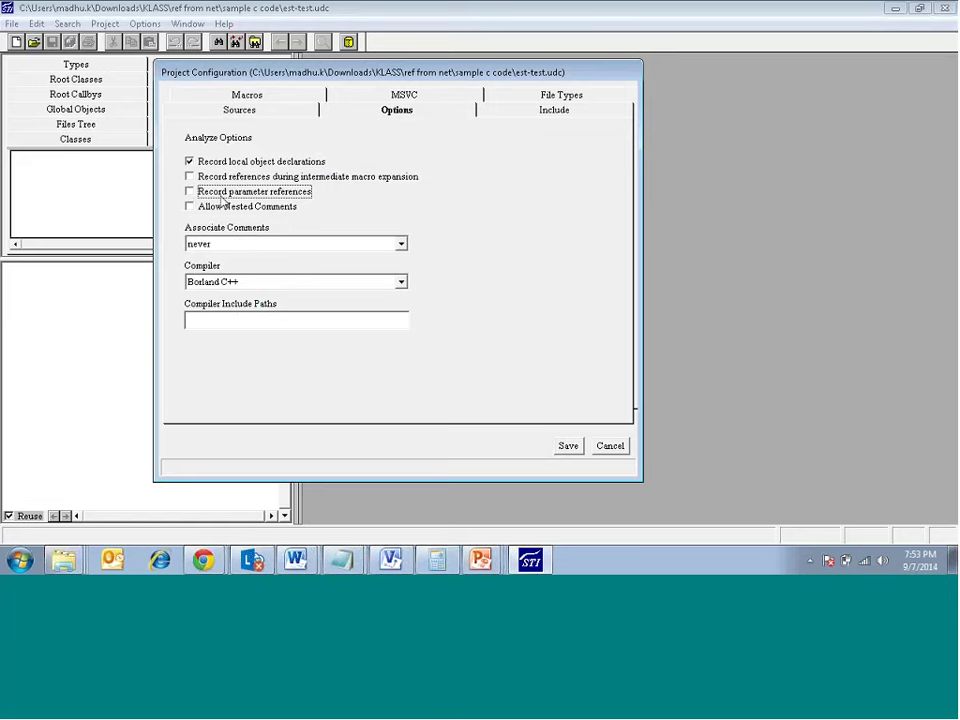
pyautogui.click(189, 207)
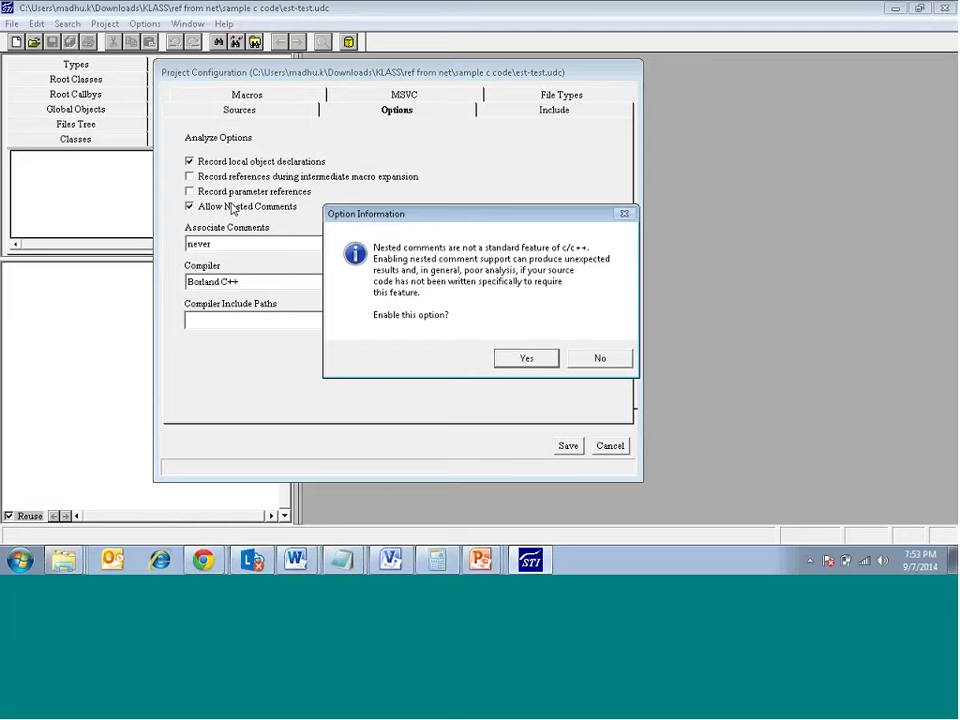
pyautogui.click(600, 359)
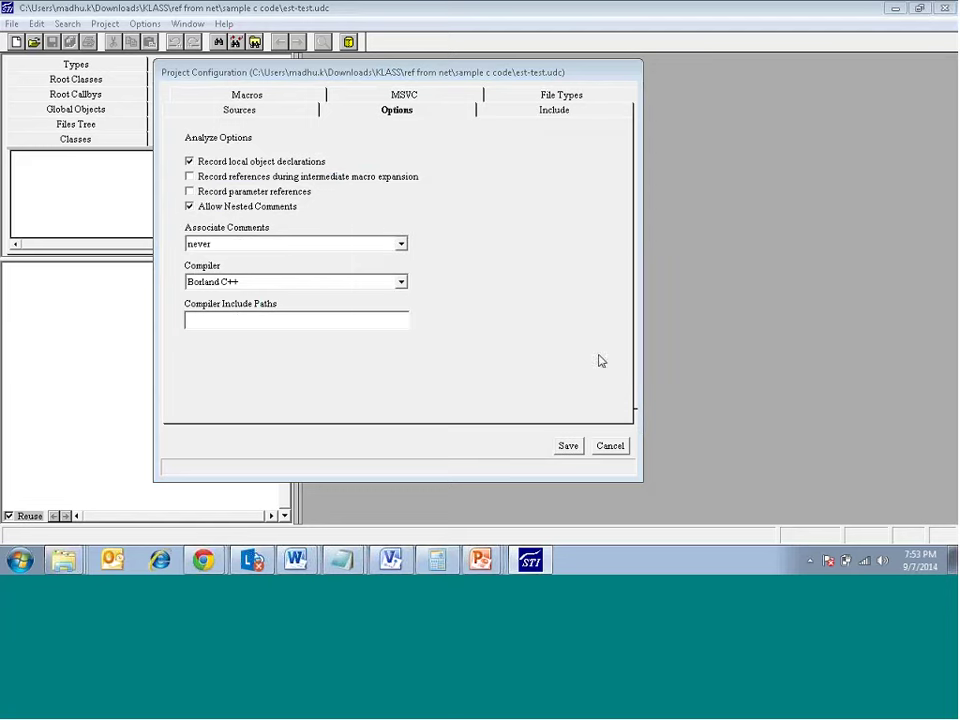
# View the available choices for associating comments with definitions in the project options.
pyautogui.click(305, 245)
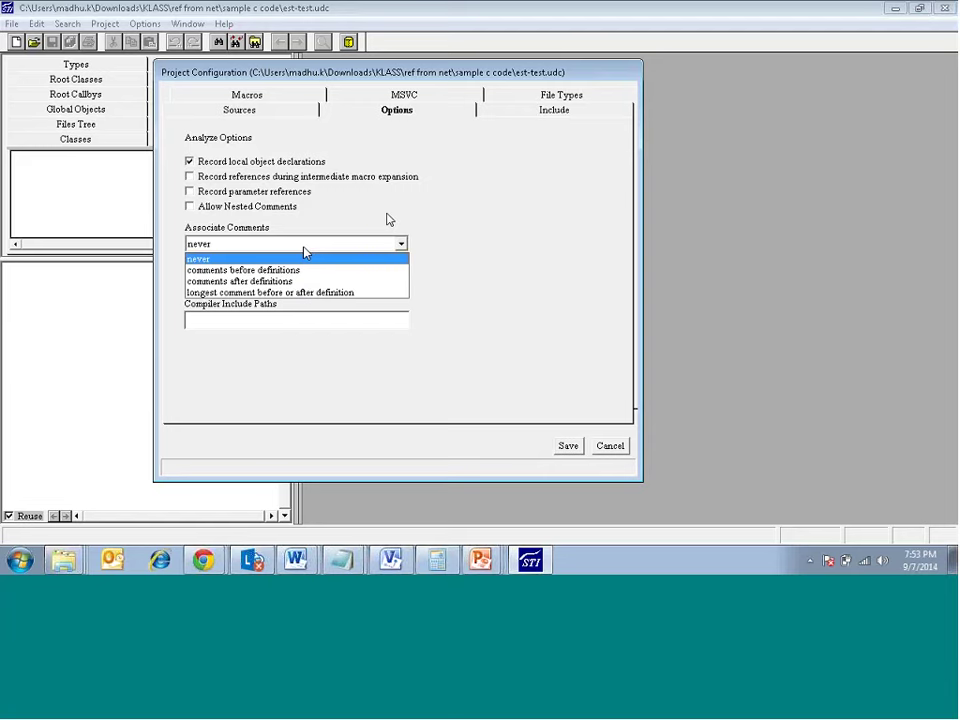
pyautogui.click(391, 218)
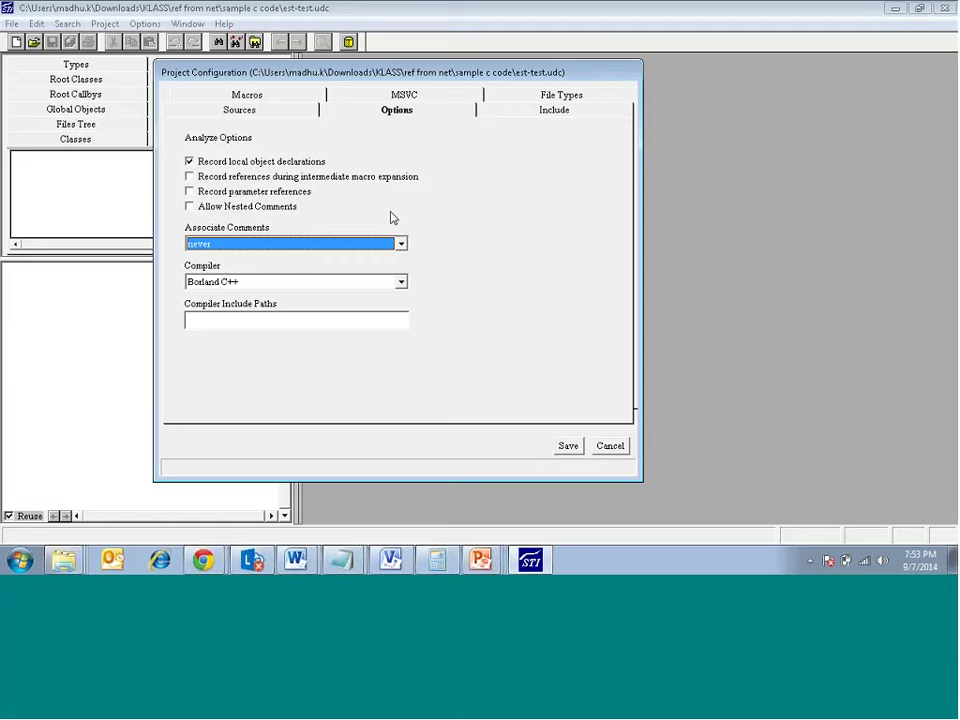
pyautogui.click(401, 244)
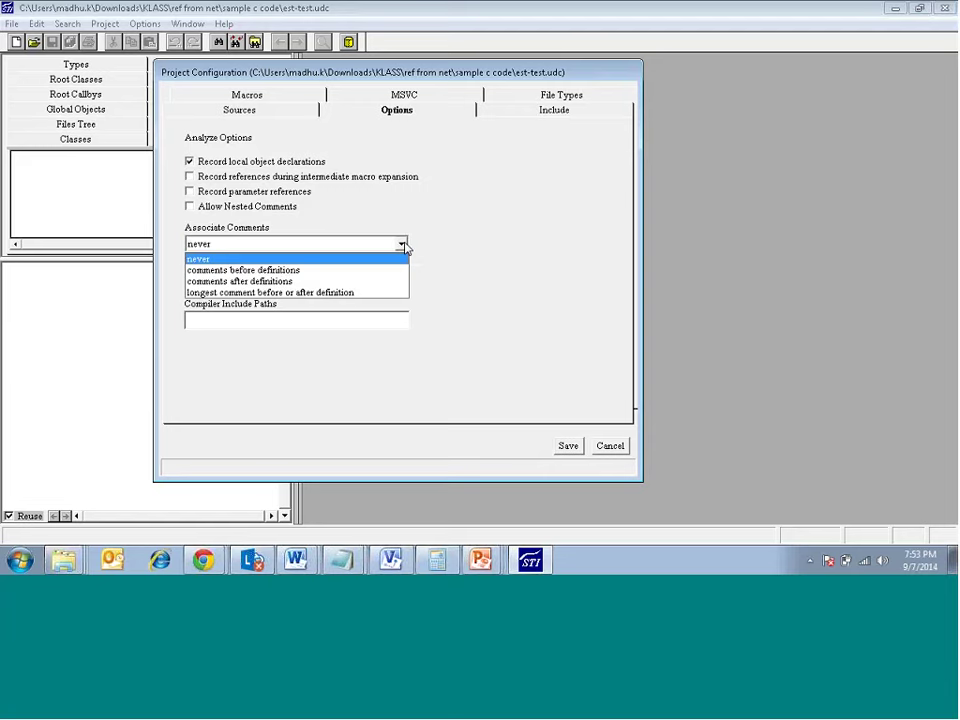
pyautogui.click(457, 230)
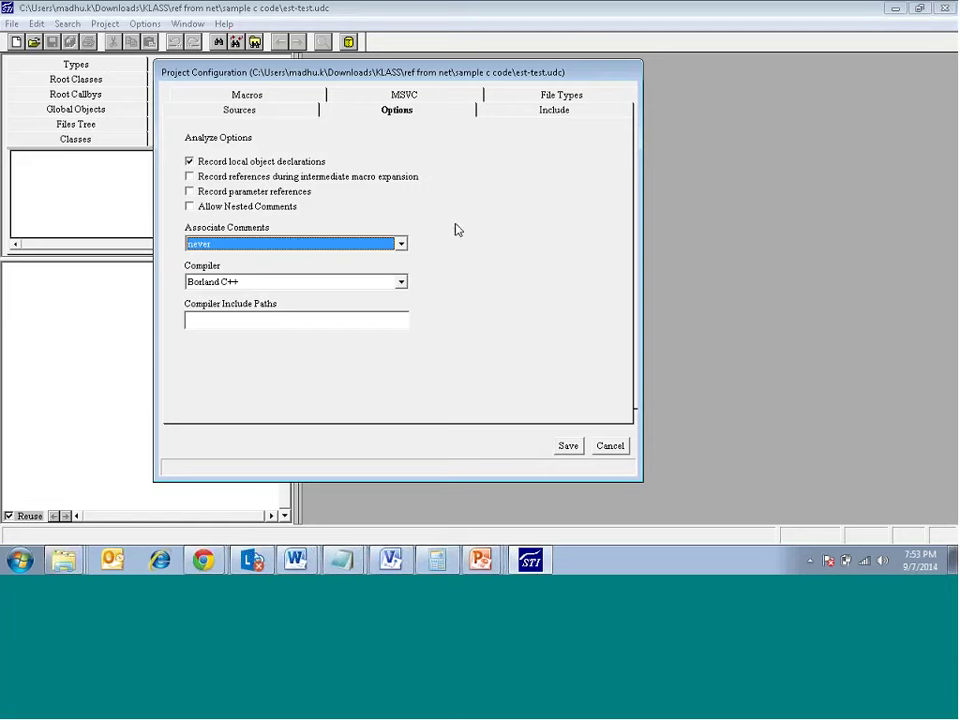
# Switch to main.c in Notepad and add the comment // sample est program and a blank line above int main(void).
pyautogui.rightClick(64, 562)
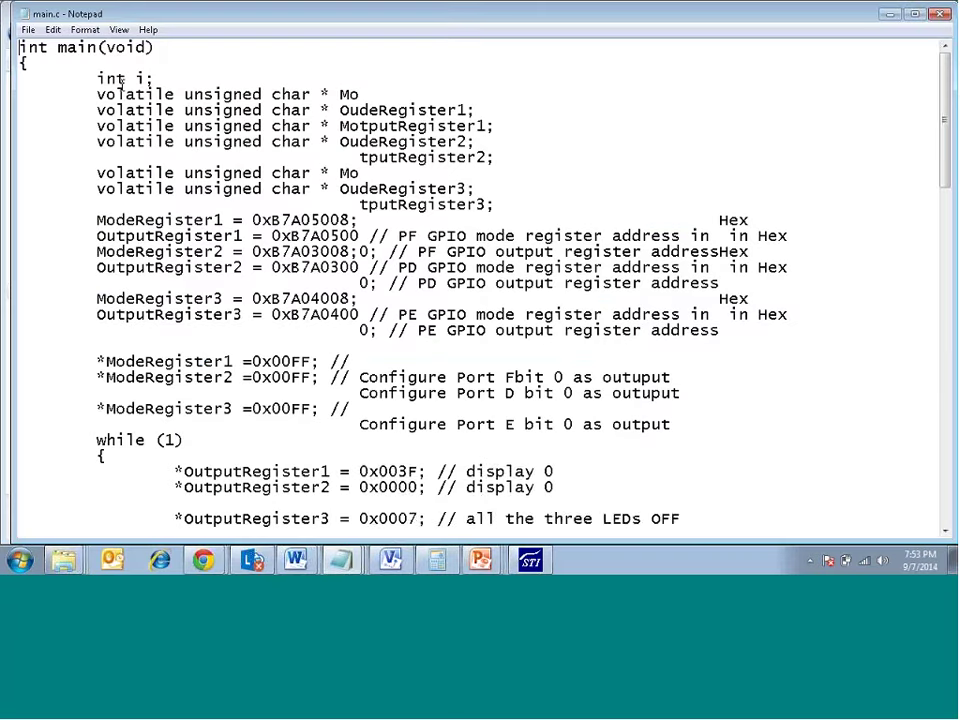
pyautogui.press('Return')
pyautogui.press('Up')
pyautogui.write('// sample est program')
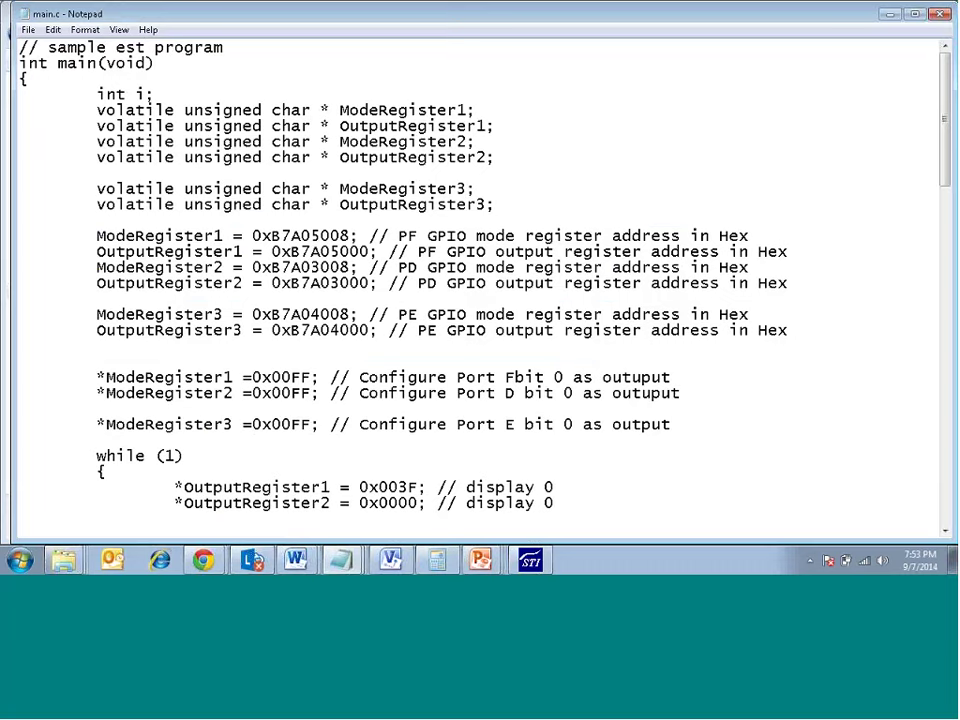
pyautogui.press('Return')
pyautogui.press('Return')
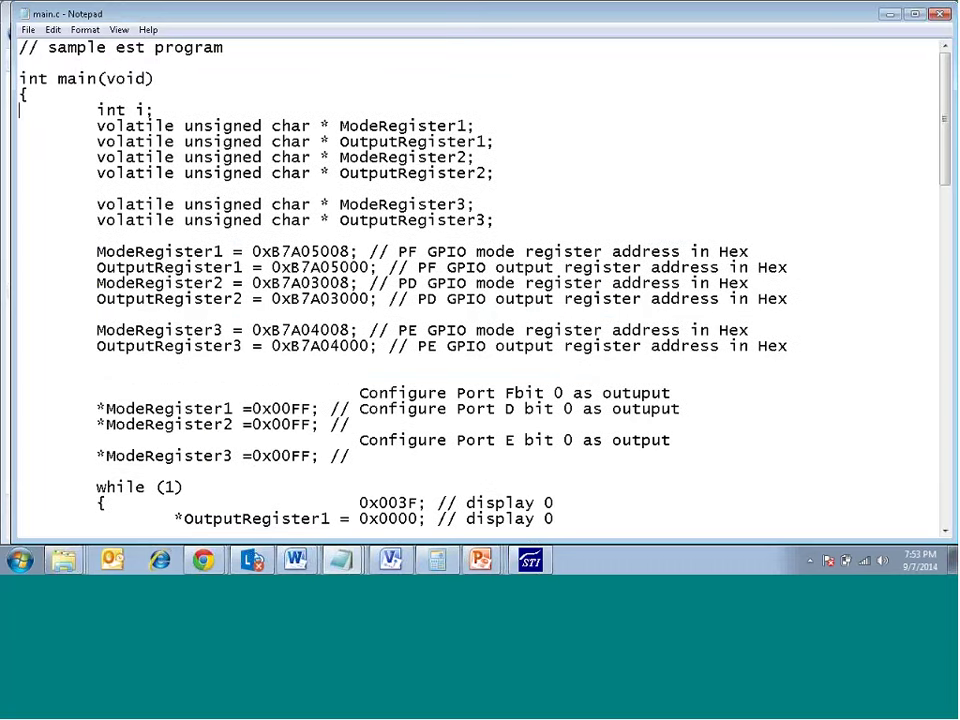
# Add the indented comment // i declared on its own line above int i;.
pyautogui.press('Up')
pyautogui.press('Tab')
pyautogui.write('// i declared')
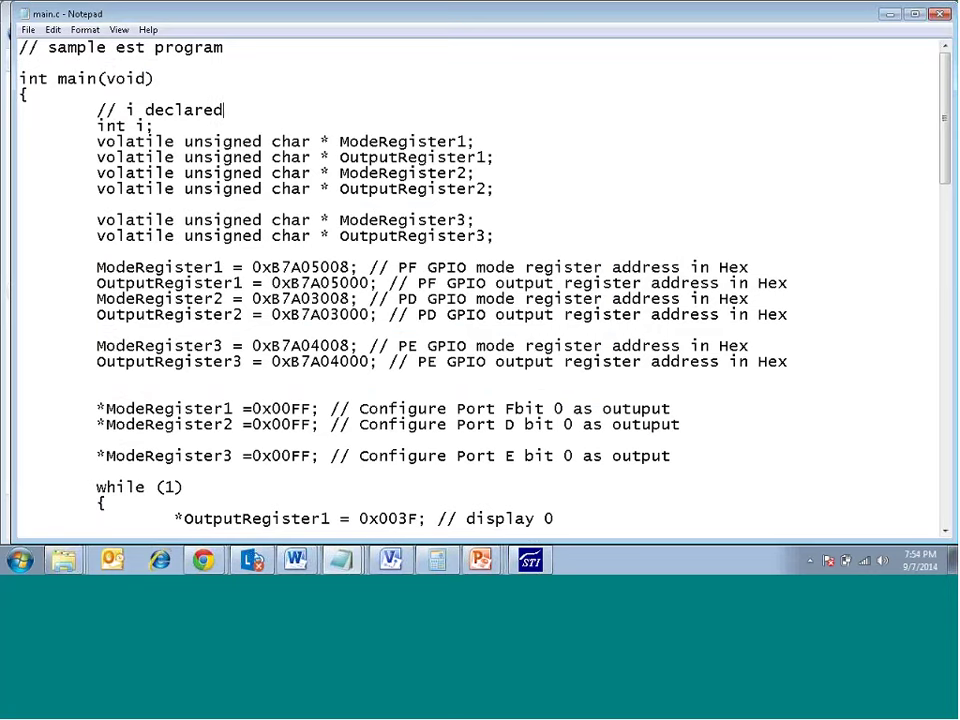
# Add the indented comment // registers declared on a new line above the ModeRegister1 declaration.
pyautogui.press('Down')
pyautogui.press('Return')
pyautogui.press('Tab')
pyautogui.write('//. ')
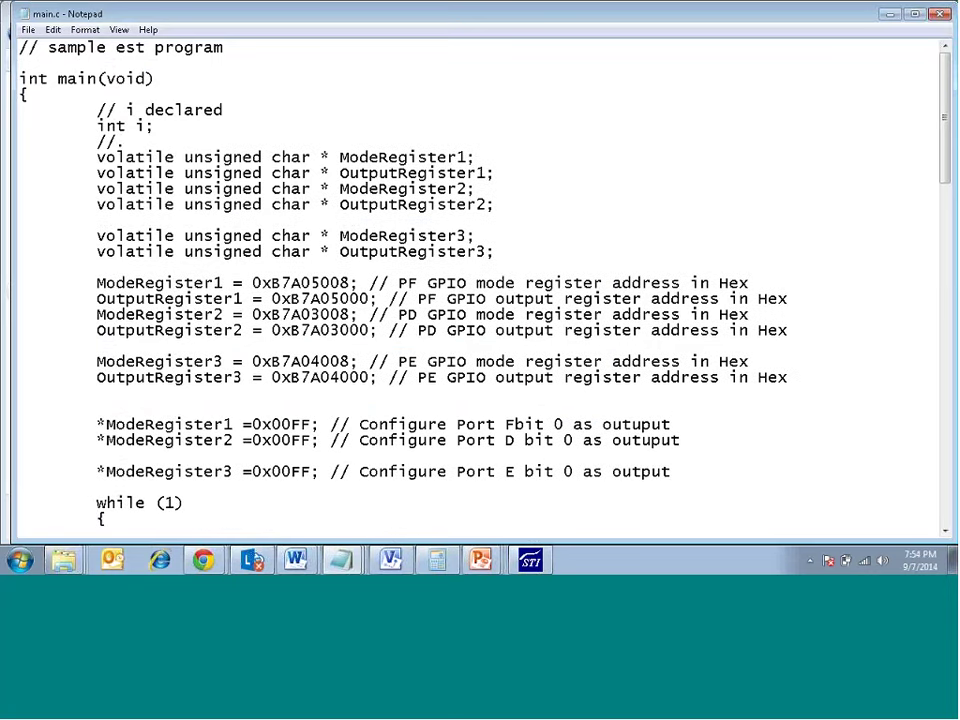
pyautogui.write('registers')
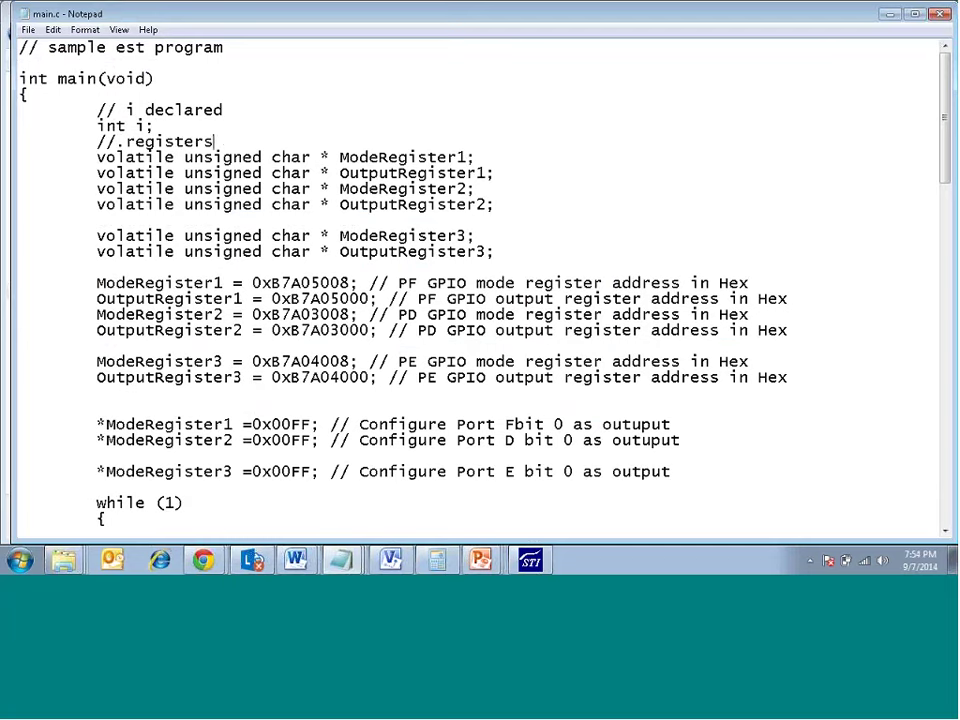
pyautogui.write(' declared')
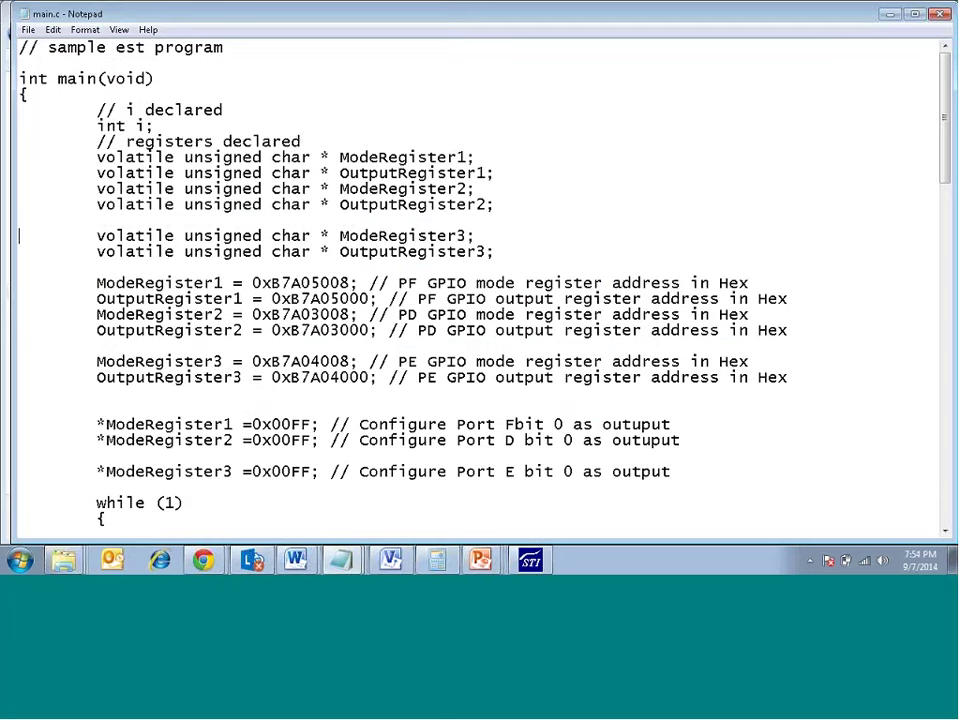
# Add the comment //mode register & output register above the ModeRegister3 declaration.
pyautogui.click(97, 219)
pyautogui.write('//mode regis')
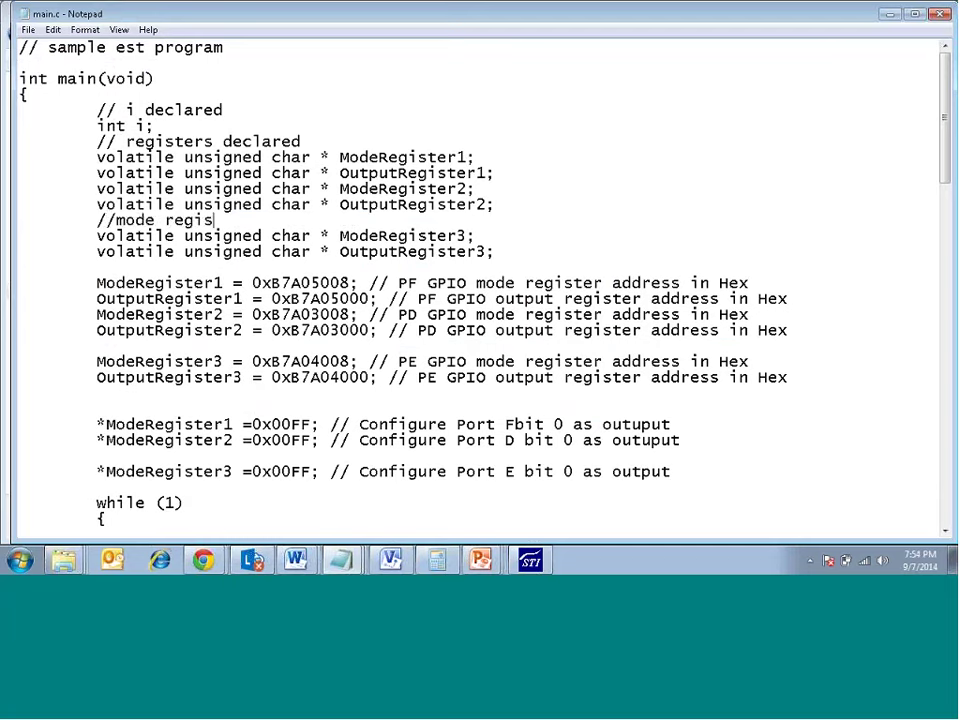
pyautogui.write('ter & outp')
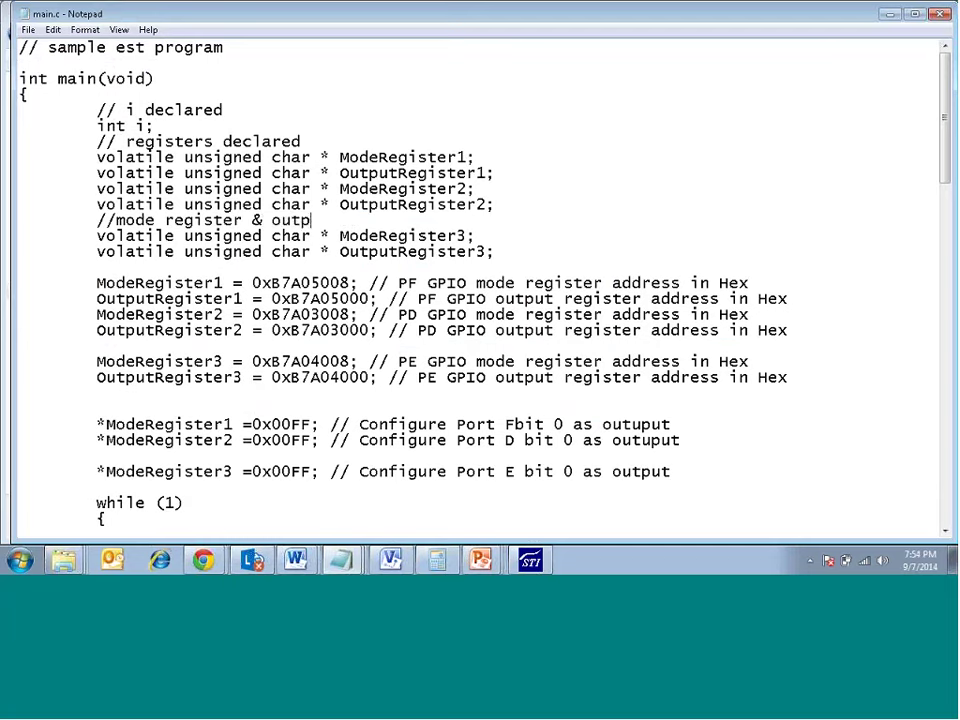
pyautogui.write('ut register')
pyautogui.press('Down')
pyautogui.press('Down')
pyautogui.press('Down')
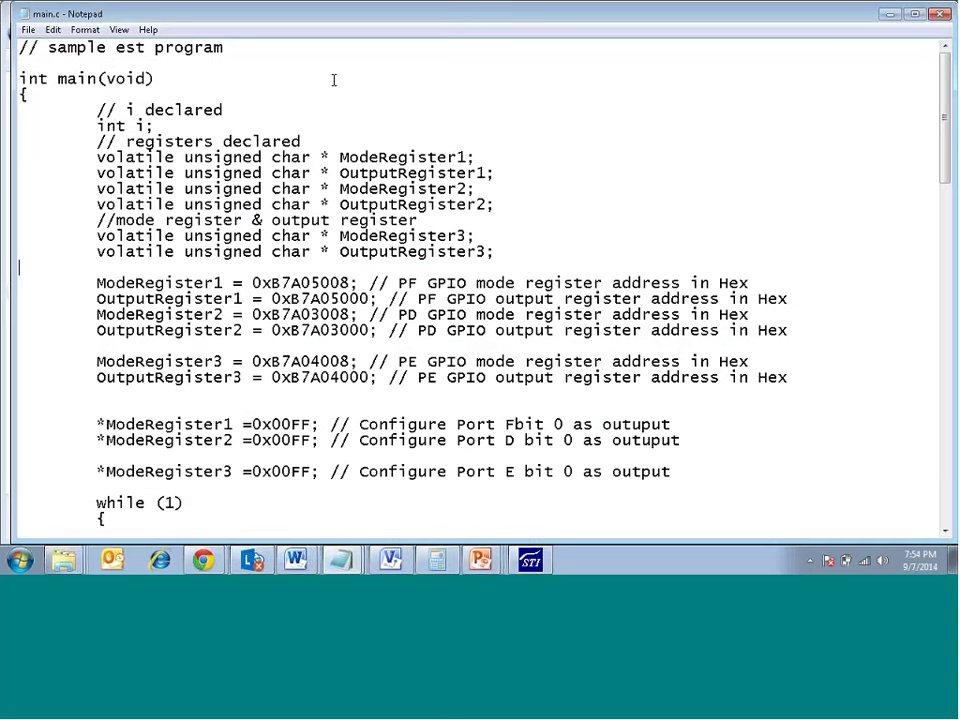
# Try to move the PF GPIO mode register address comment off the ModeRegister1 assignment line, and paste it back after the assignment.
pyautogui.keyDown('shift'); pyautogui.click(370, 283); pyautogui.keyUp('shift')
pyautogui.keyDown('shift'); pyautogui.click(765, 283); pyautogui.keyUp('shift')
pyautogui.hotkey('ctrl', 'c')
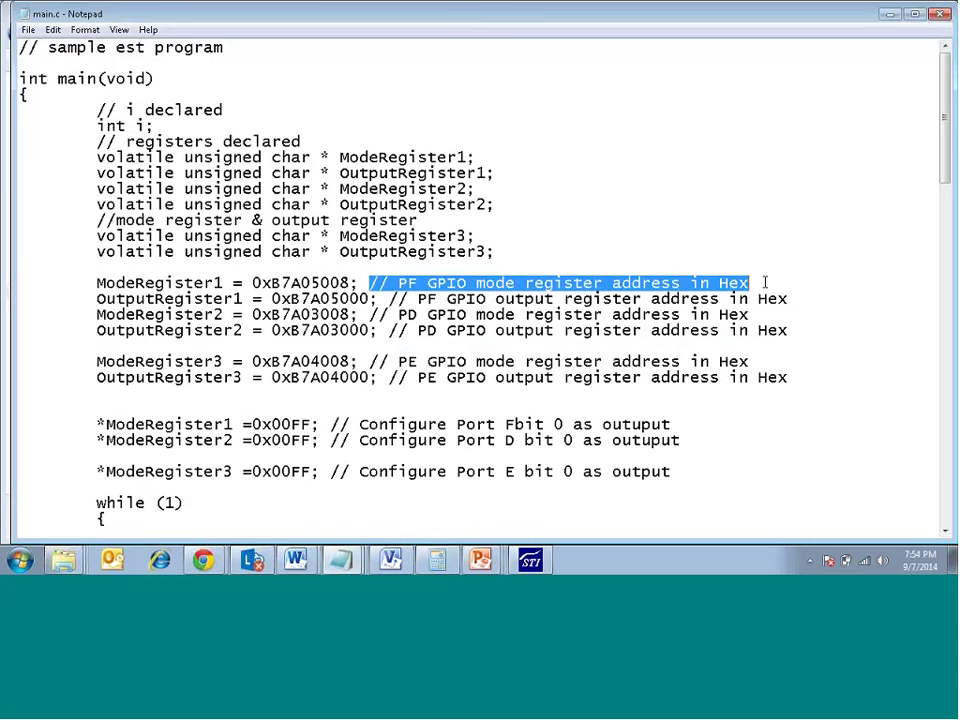
pyautogui.press('Delete')
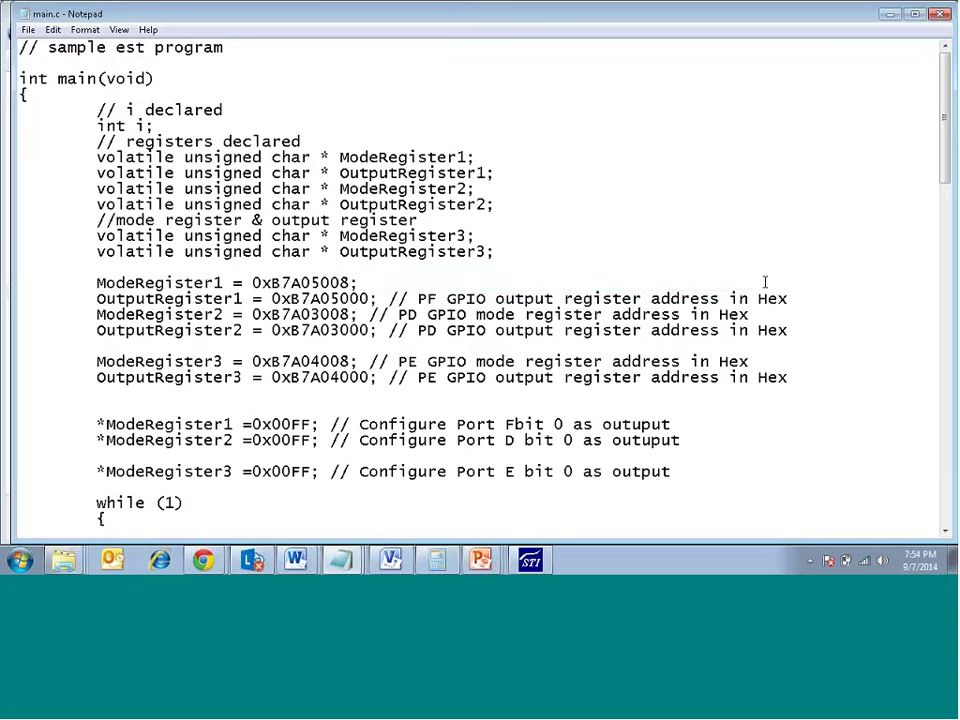
pyautogui.hotkey('ctrl', 'v')
pyautogui.hotkey('shift', 'Up')
pyautogui.hotkey('ctrl', 'z')
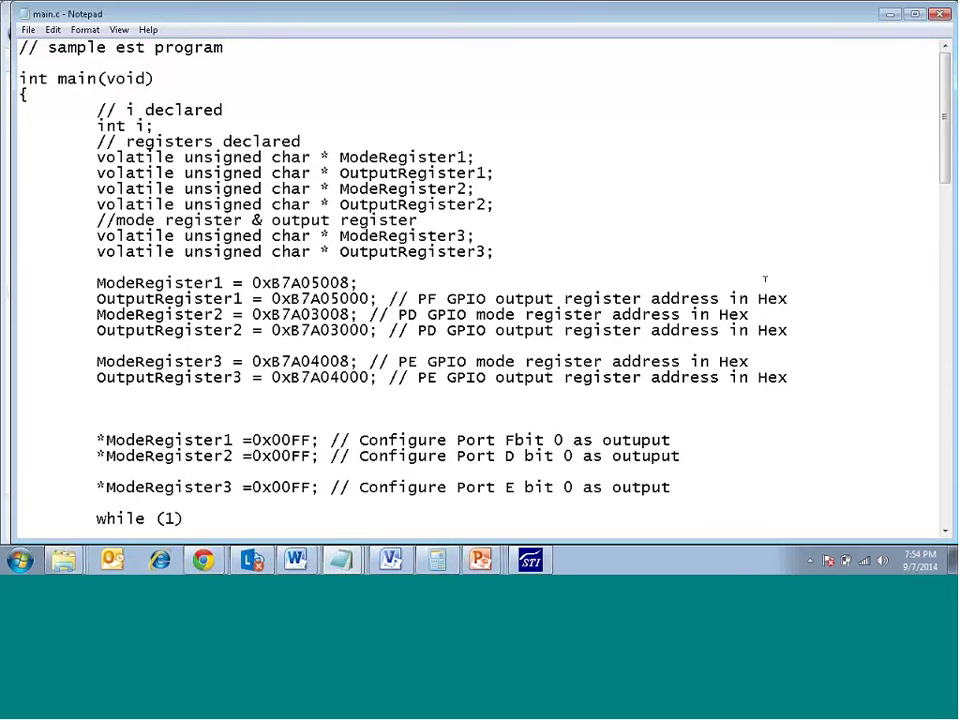
pyautogui.hotkey('ctrl', 'z')
pyautogui.hotkey('ctrl', 'c')
pyautogui.press('Delete')
pyautogui.press('BackSpace')
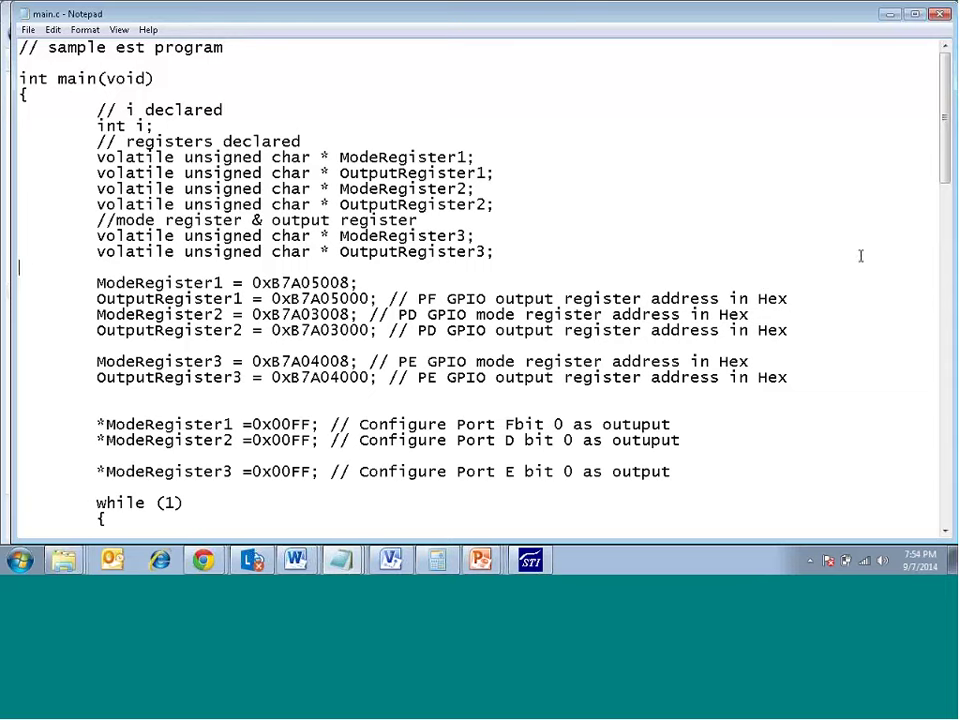
pyautogui.click(379, 281)
pyautogui.hotkey('ctrl', 'v')
pyautogui.click(72, 296)
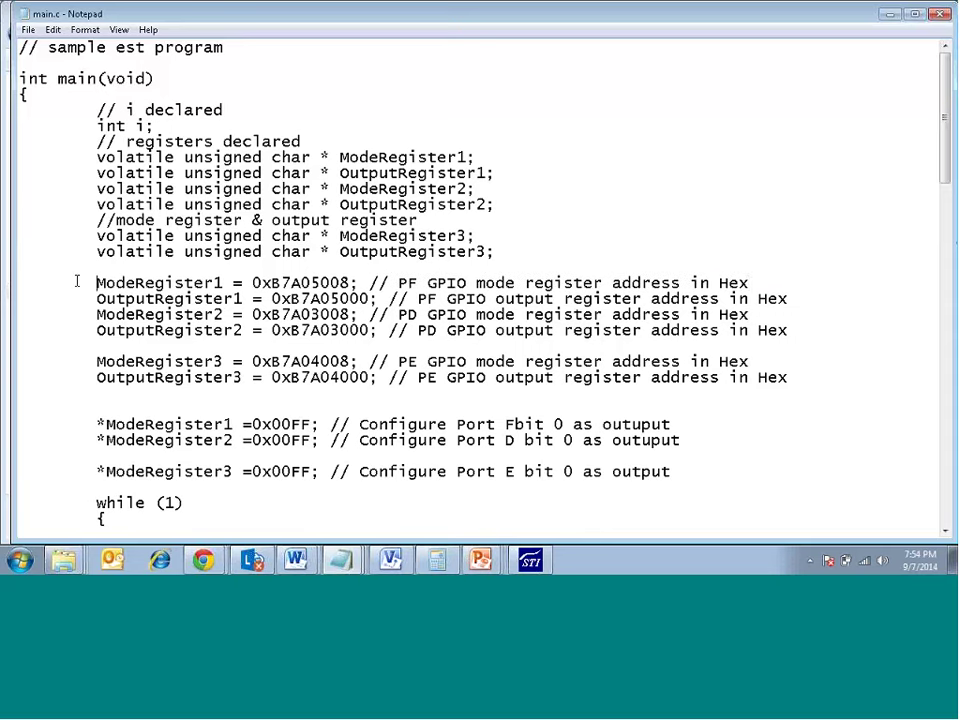
# Review the remaining code of main.c, from the register assignments down to the Delay() function.
pyautogui.press('Down')
pyautogui.press('Down')
pyautogui.press('Down')
pyautogui.press('Down')
pyautogui.press('Down')
pyautogui.press('Down')
pyautogui.press('Down')
pyautogui.press('Down')
pyautogui.press('Down')
pyautogui.press('Down')
pyautogui.press('Down')
pyautogui.press('Down')
pyautogui.press('Down')
pyautogui.press('Down')
pyautogui.press('Down')
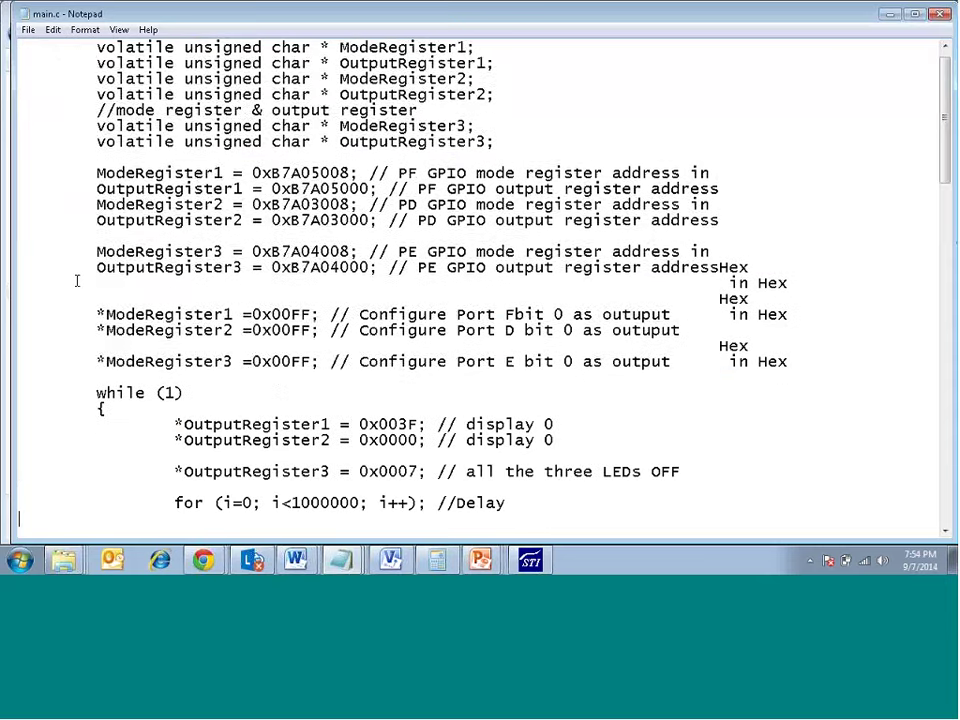
pyautogui.press('Down')
pyautogui.press('Down')
pyautogui.press('Down')
pyautogui.press('Down')
pyautogui.press('Down')
pyautogui.press('Down')
pyautogui.press('Down')
pyautogui.press('Down')
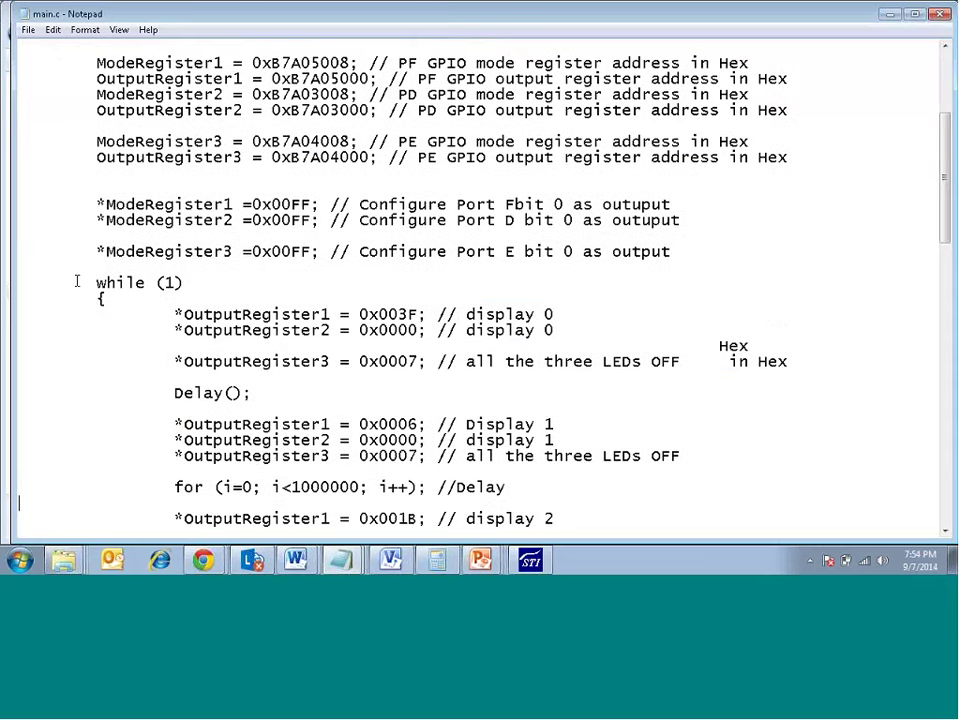
pyautogui.press('Down')
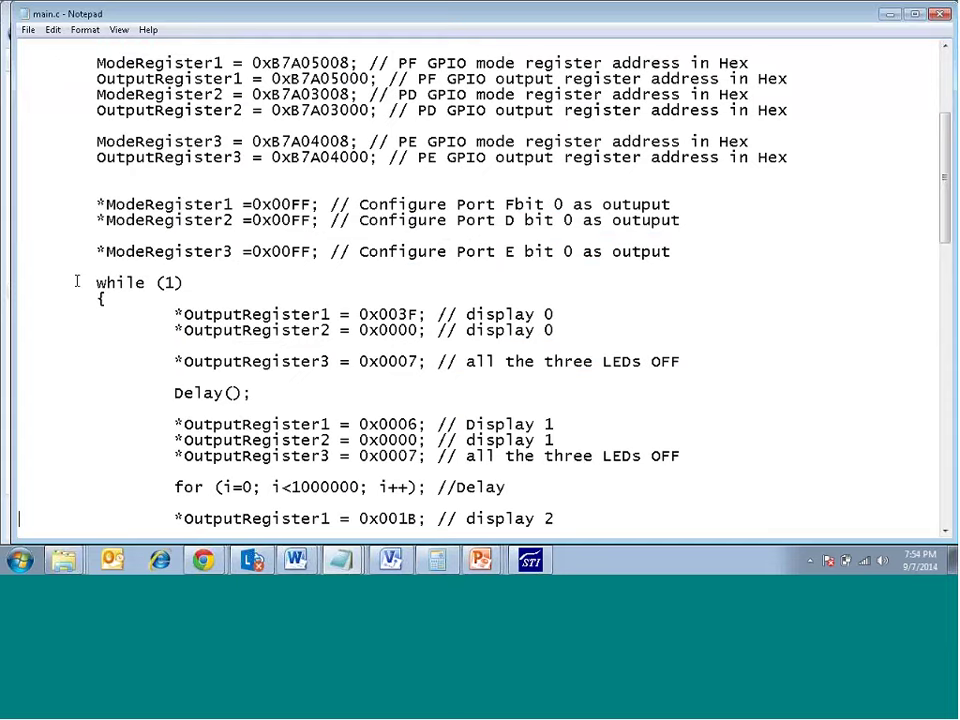
pyautogui.scroll(-6, 76, 281)
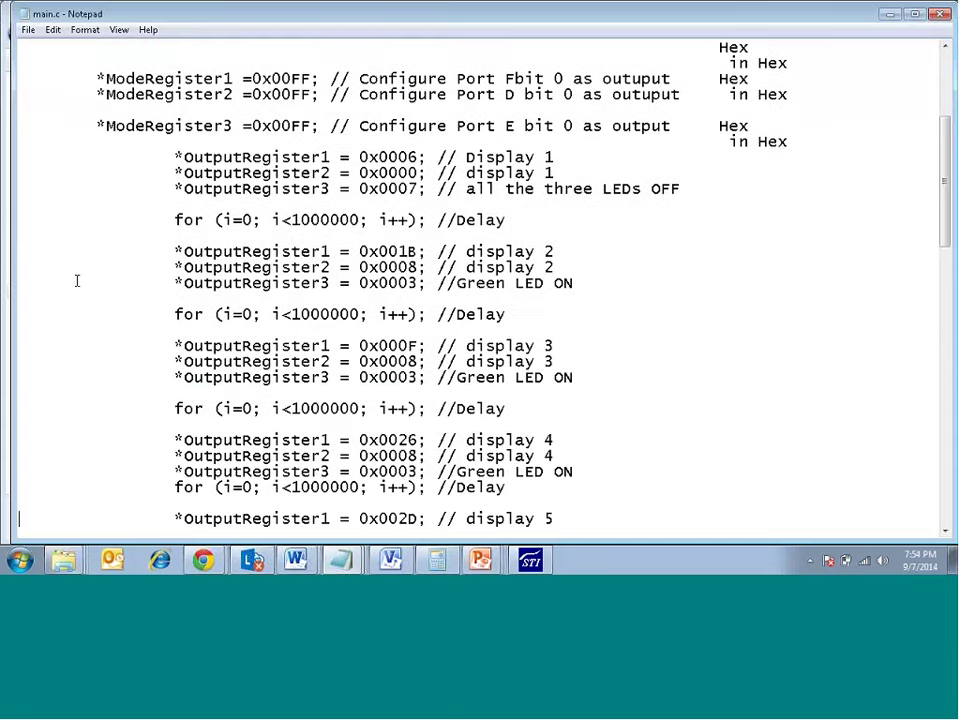
pyautogui.scroll(-10, 76, 281)
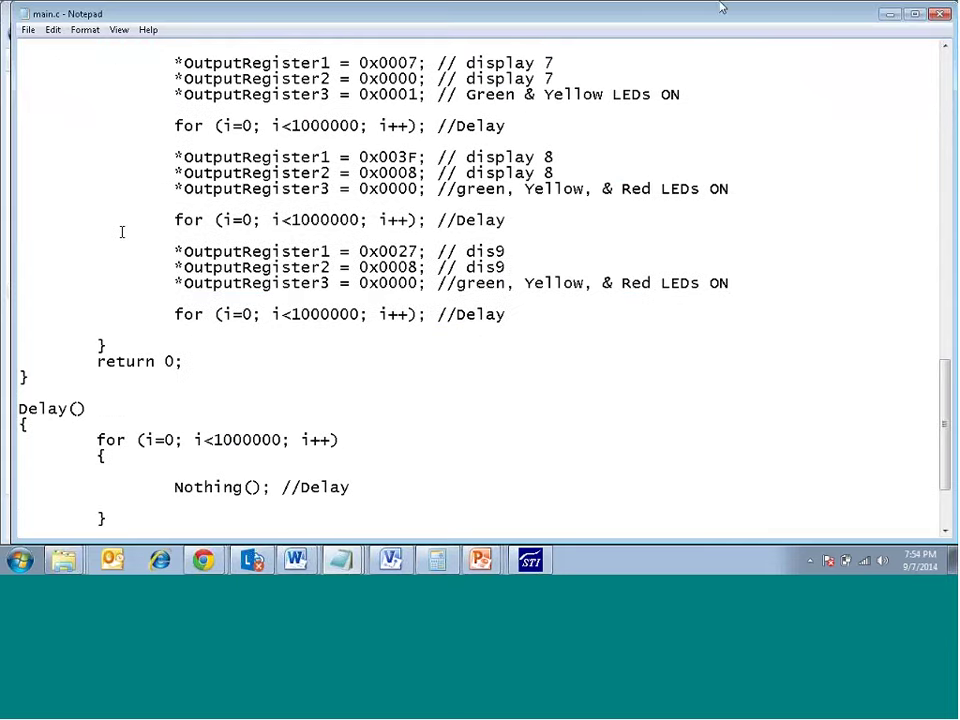
# Close main.c, switch back to Understand for C++, and set Associate Comments to comments before definitions.
pyautogui.click(940, 15)
pyautogui.click(538, 561)
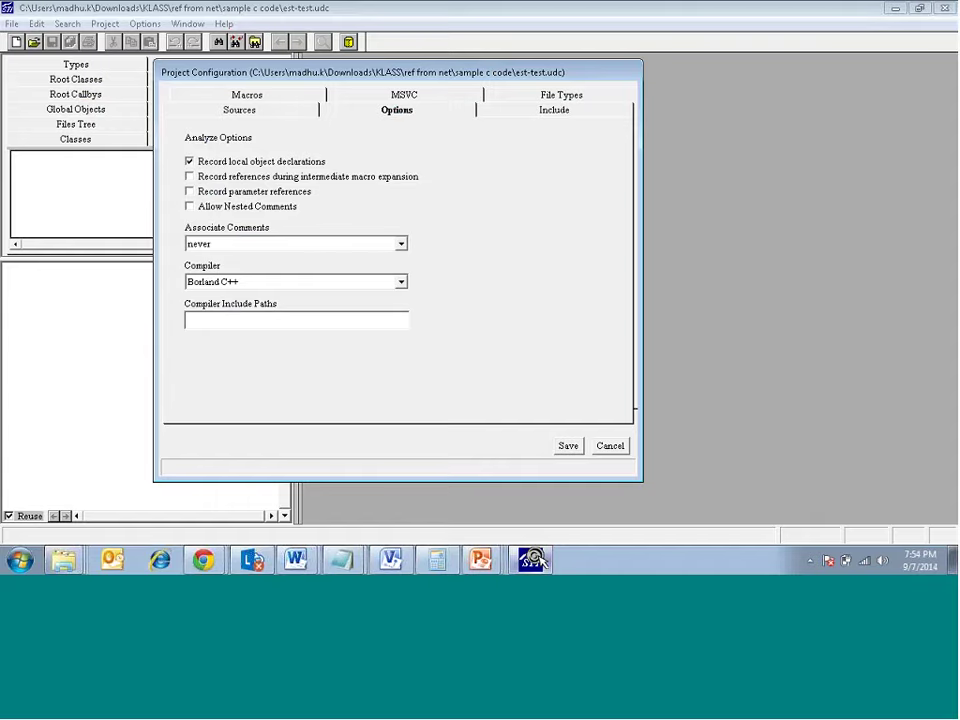
pyautogui.click(400, 245)
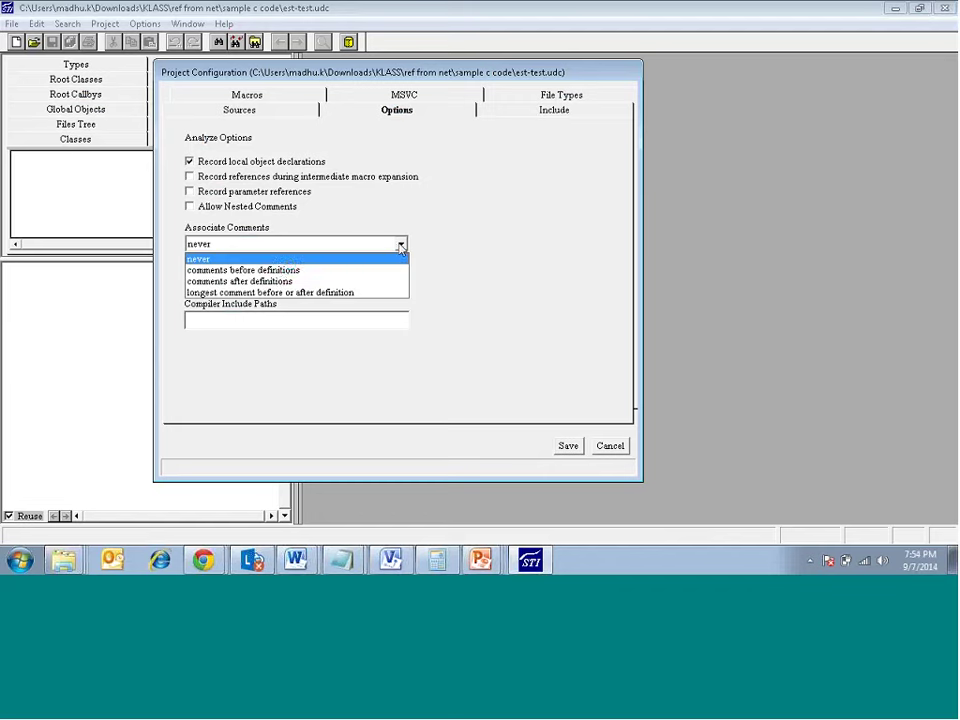
pyautogui.click(268, 270)
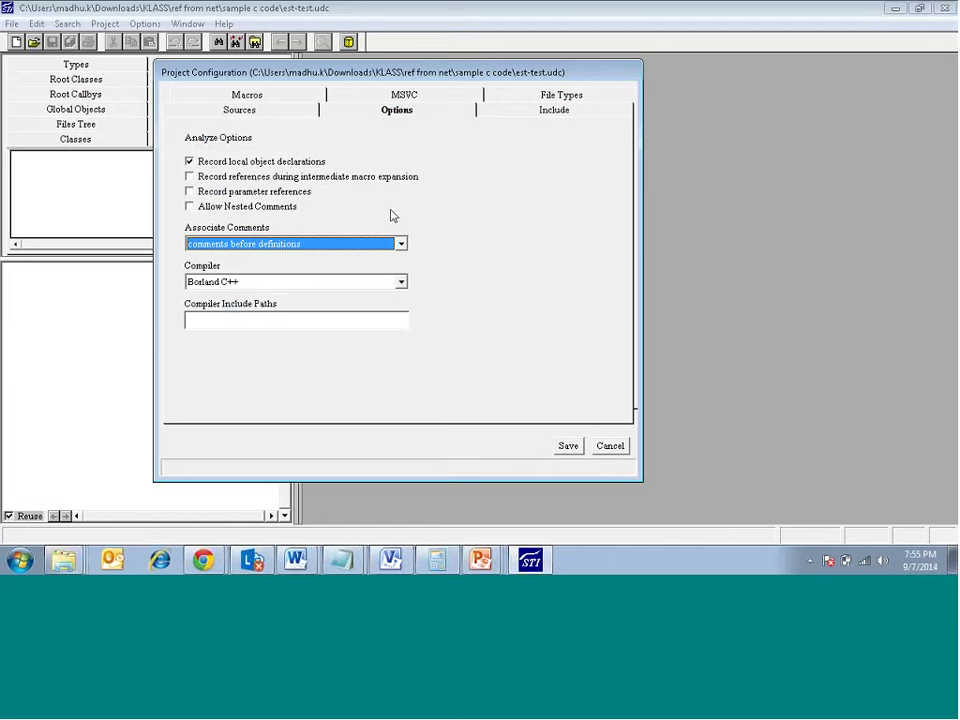
# Examine the compilers offered at the start of the Compiler choices, and close them without changing the selection.
pyautogui.click(401, 281)
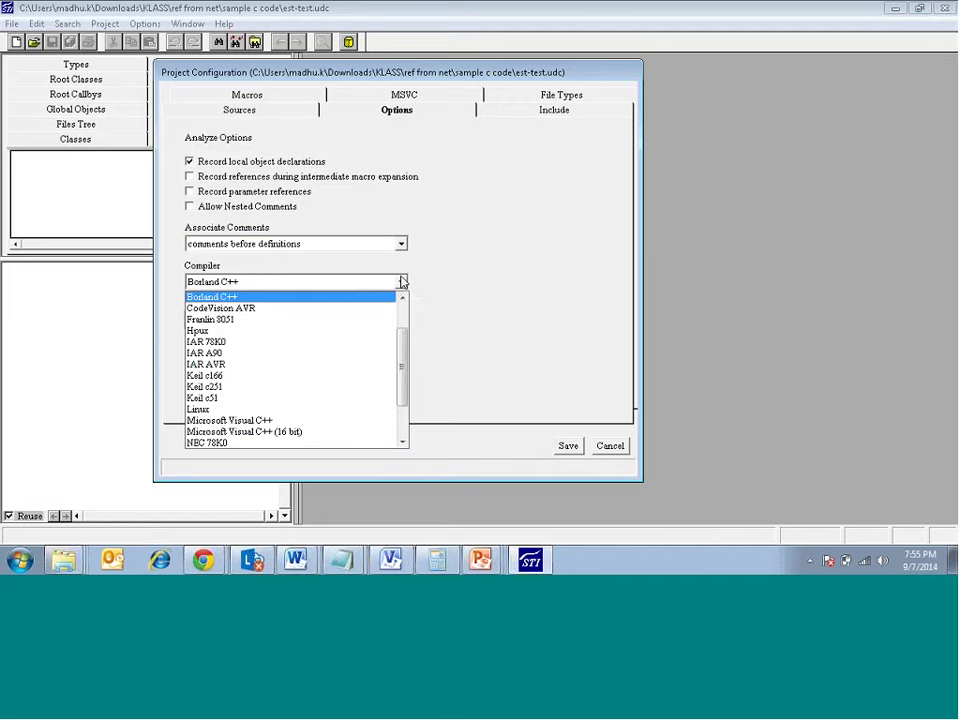
pyautogui.click(450, 280)
pyautogui.click(404, 284)
pyautogui.click(403, 301)
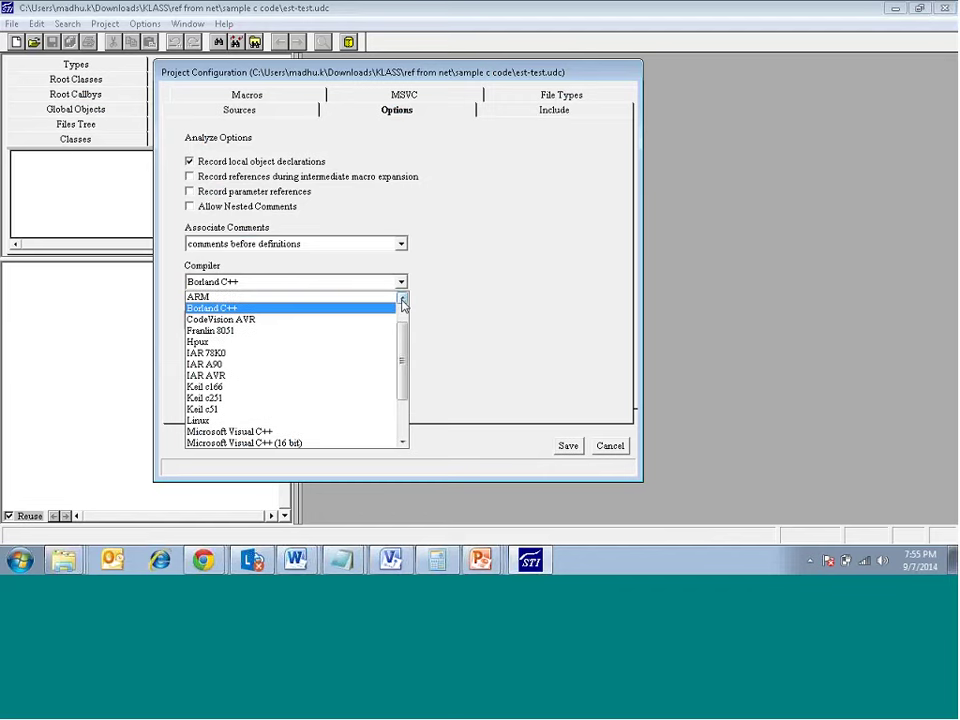
pyautogui.click(403, 300)
pyautogui.click(403, 300)
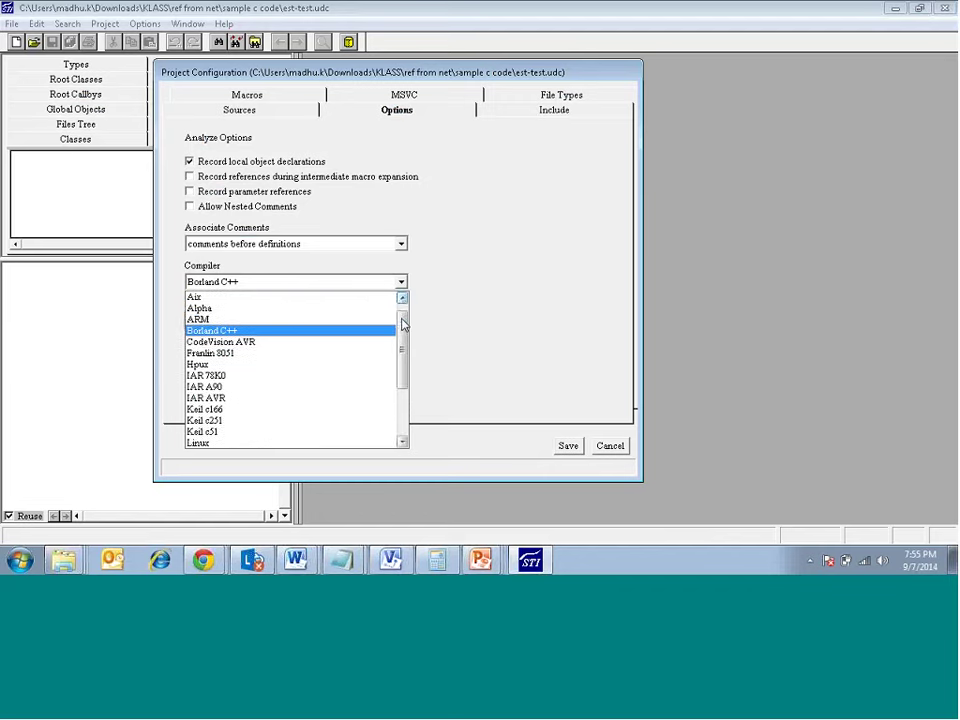
pyautogui.moveTo(403, 322); pyautogui.dragTo(405, 310)
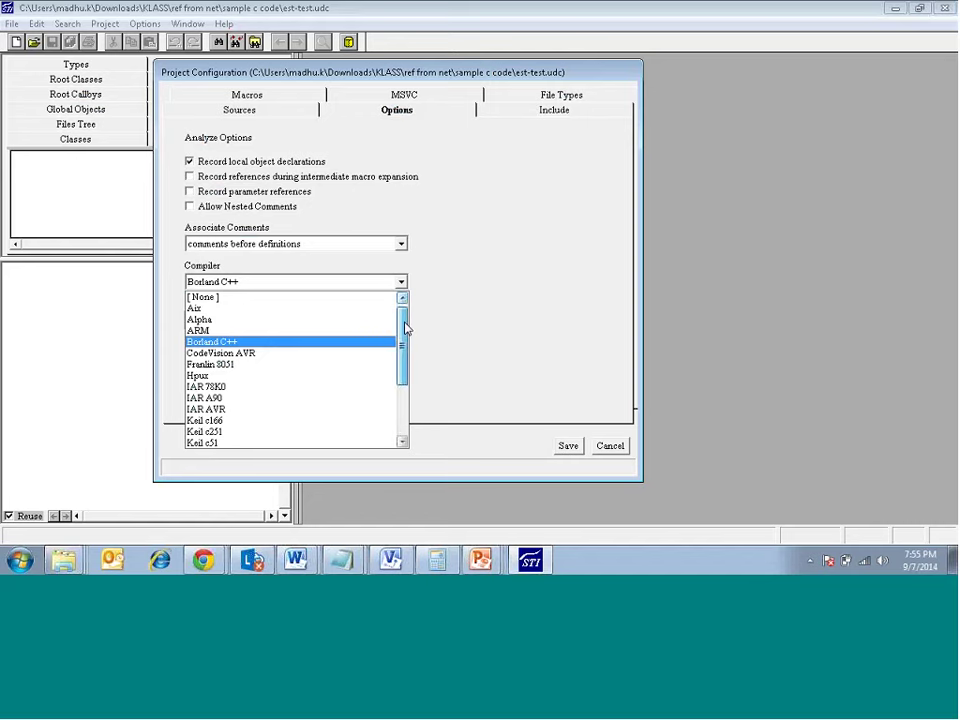
pyautogui.scroll(-1, 405, 328)
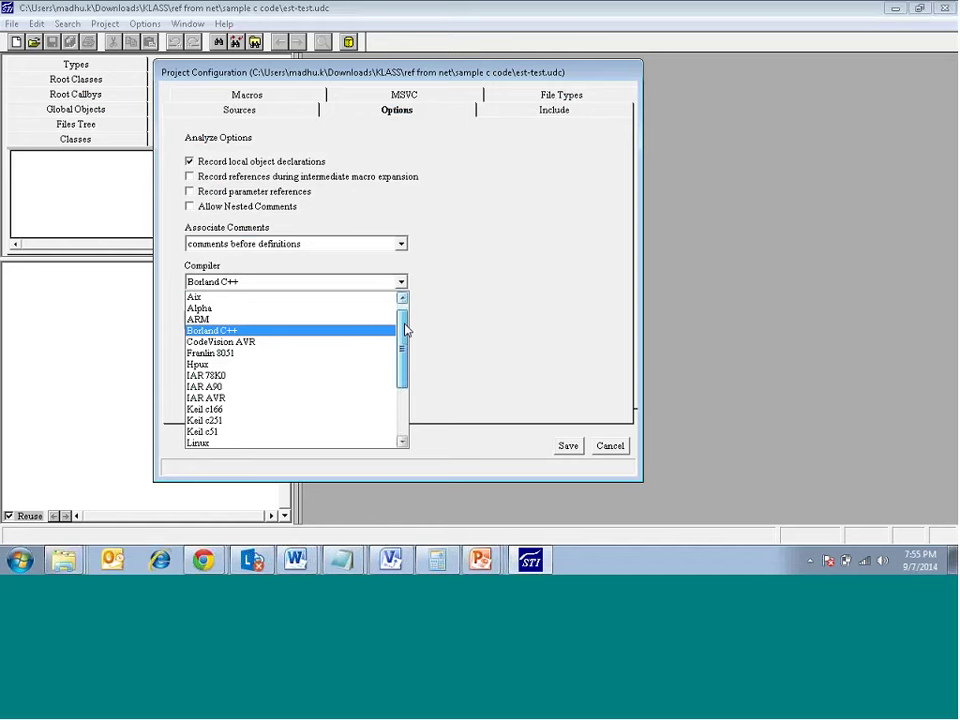
pyautogui.click(404, 301)
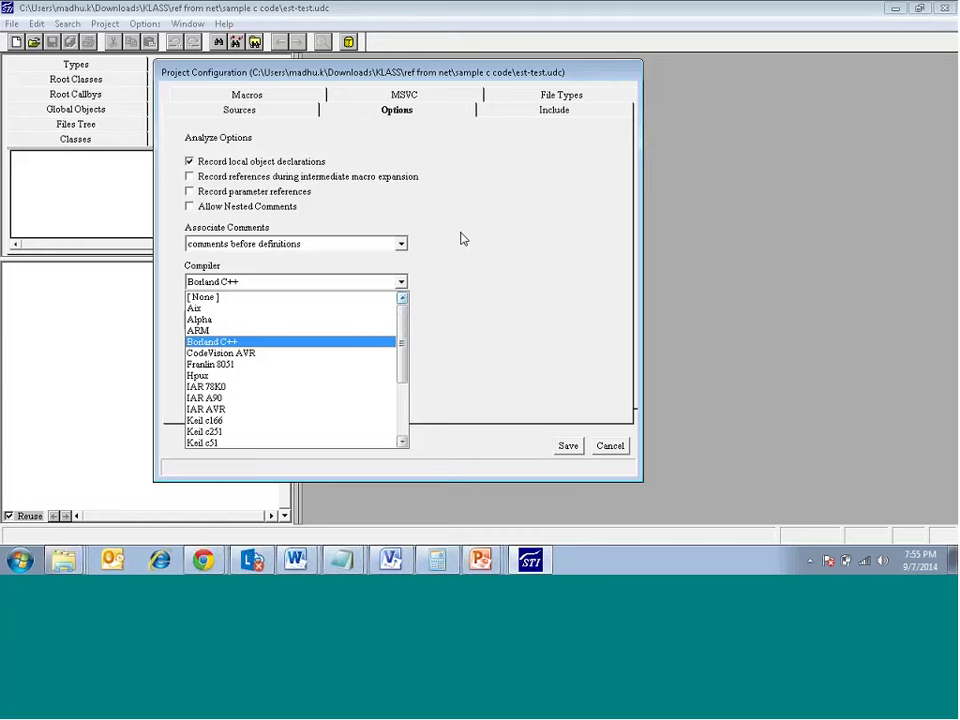
pyautogui.click(425, 259)
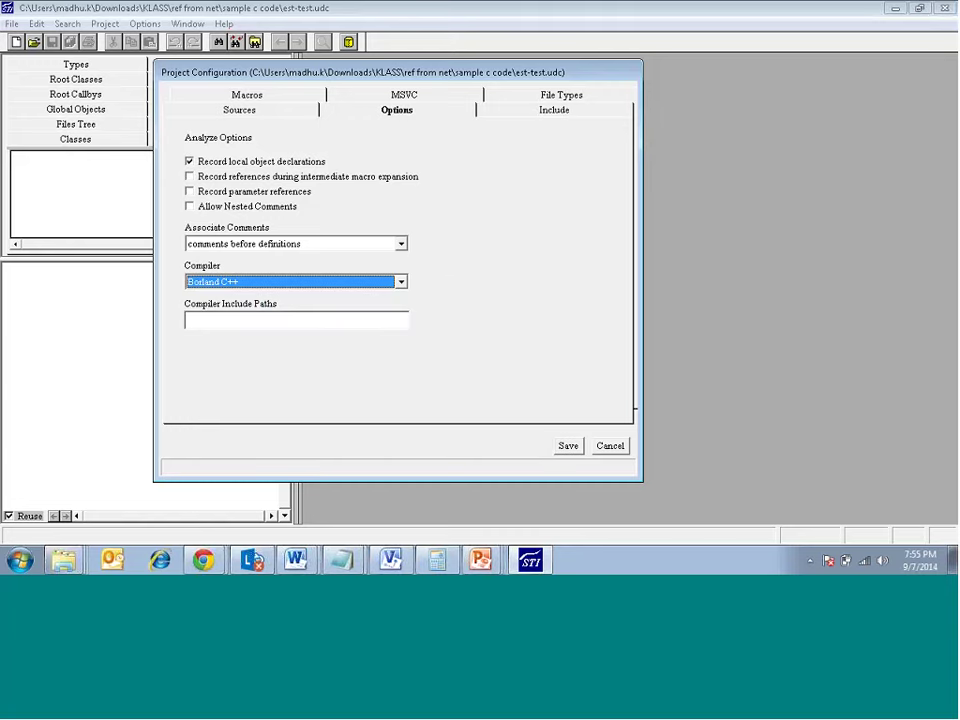
# Look through the full range of compiler choices, select Borland C++, and put the cursor in Compiler Include Paths.
pyautogui.click(401, 281)
pyautogui.scroll(1, 300, 370)
pyautogui.scroll(-1, 405, 328)
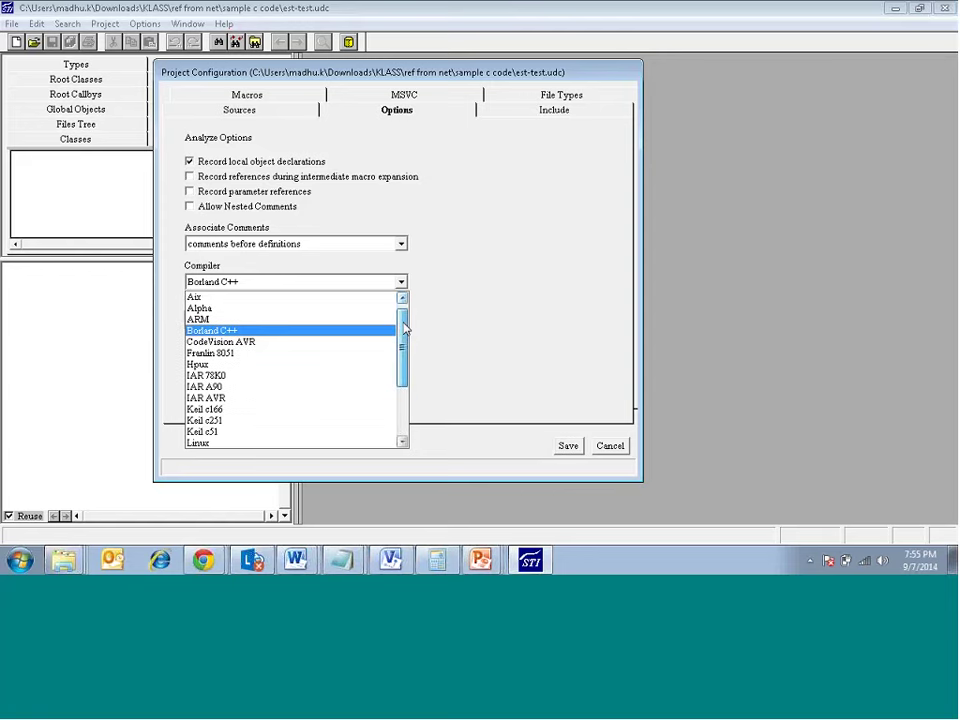
pyautogui.moveTo(405, 328); pyautogui.dragTo(403, 375)
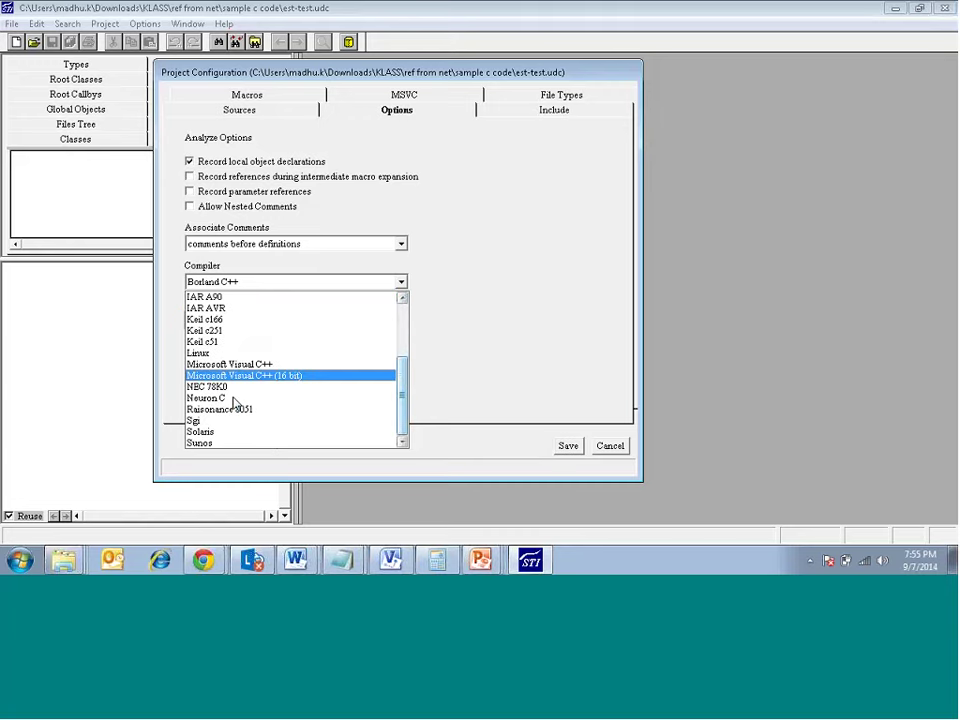
pyautogui.scroll(3, 291, 317)
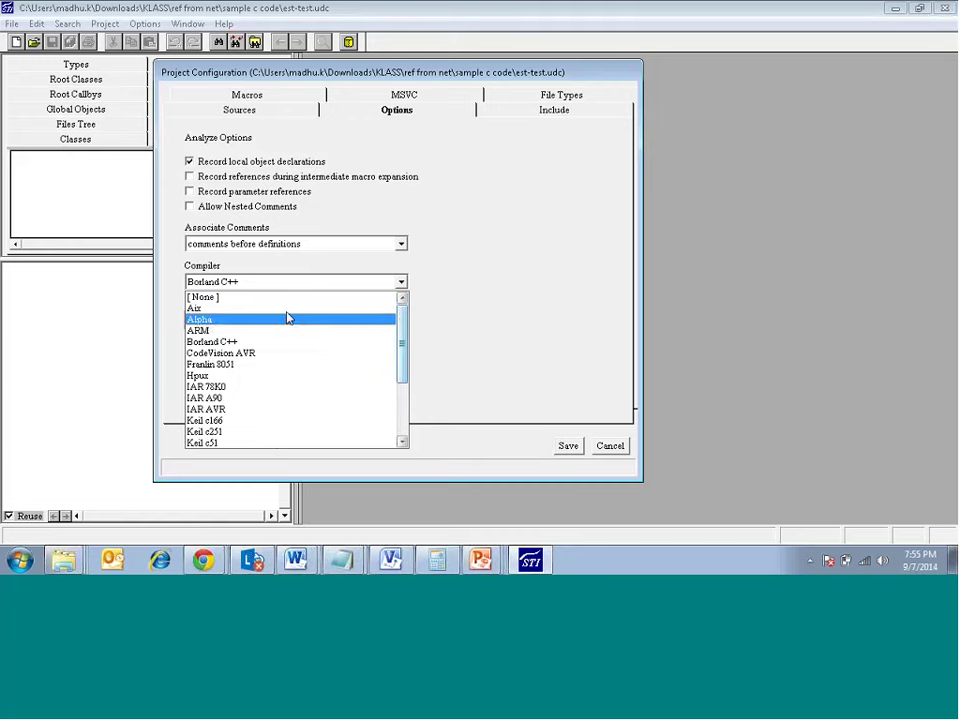
pyautogui.click(400, 428)
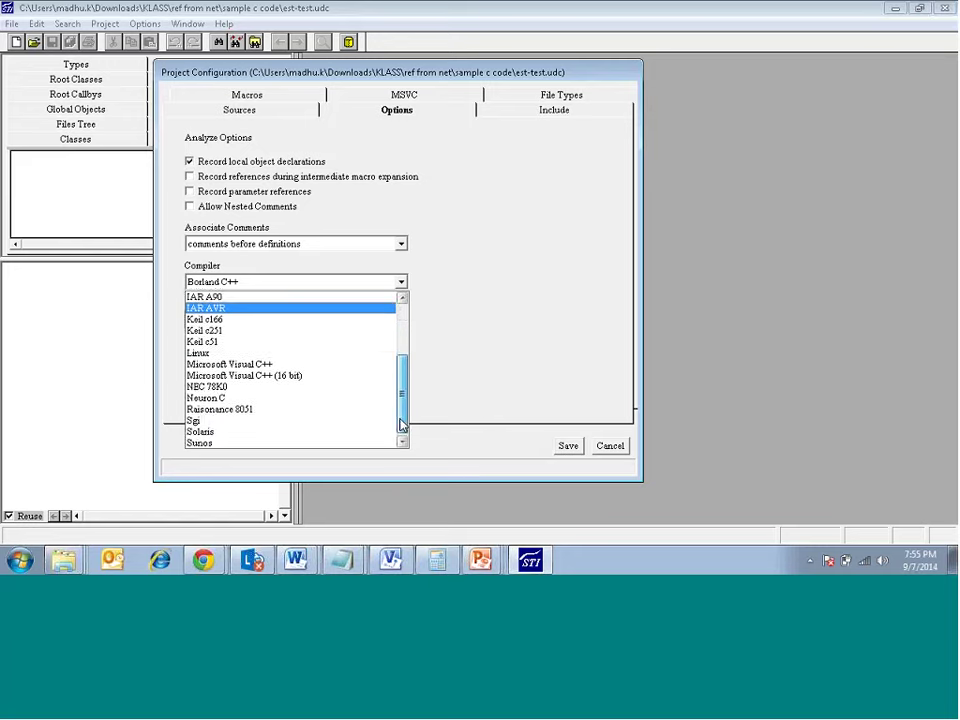
pyautogui.moveTo(400, 428); pyautogui.dragTo(257, 328)
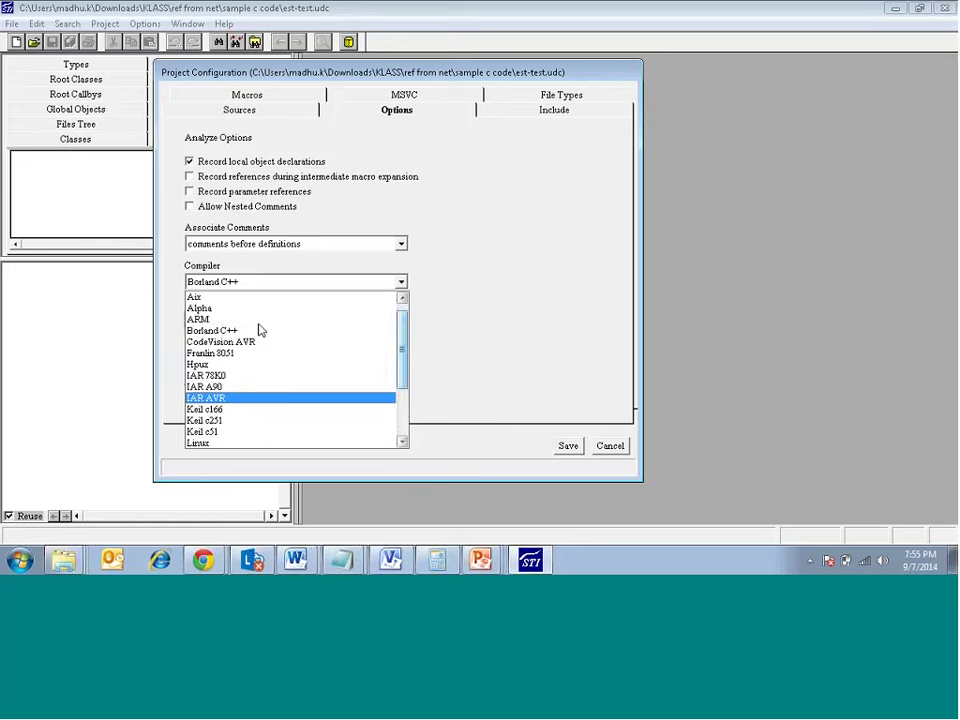
pyautogui.click(257, 330)
pyautogui.click(289, 324)
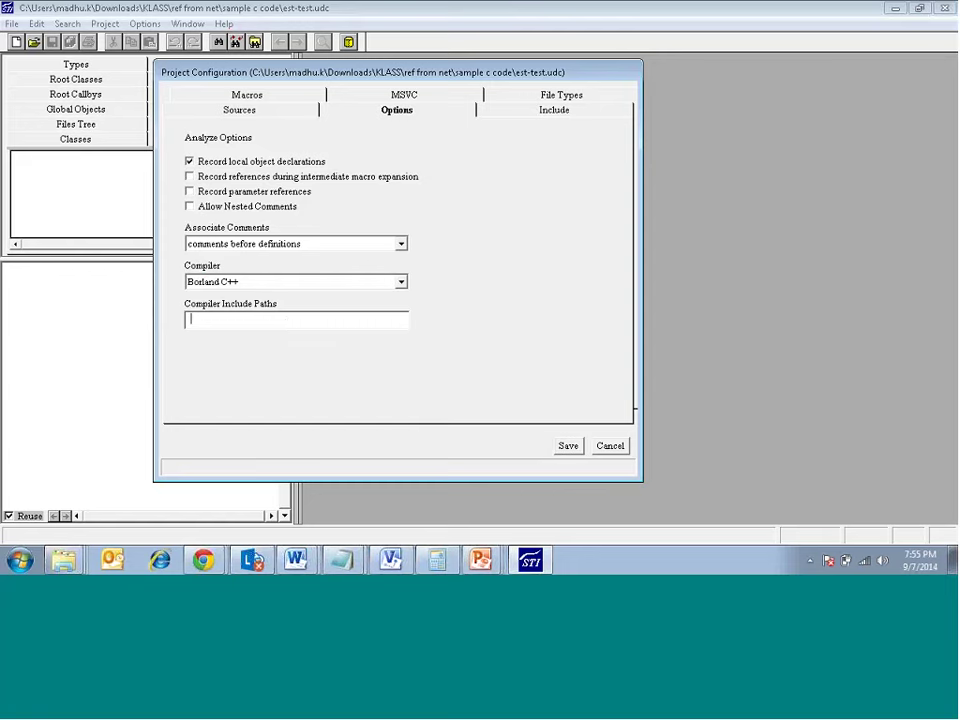
# Show the project's include settings and browse the drives for an include directory, cancelling without choosing a folder.
pyautogui.click(543, 112)
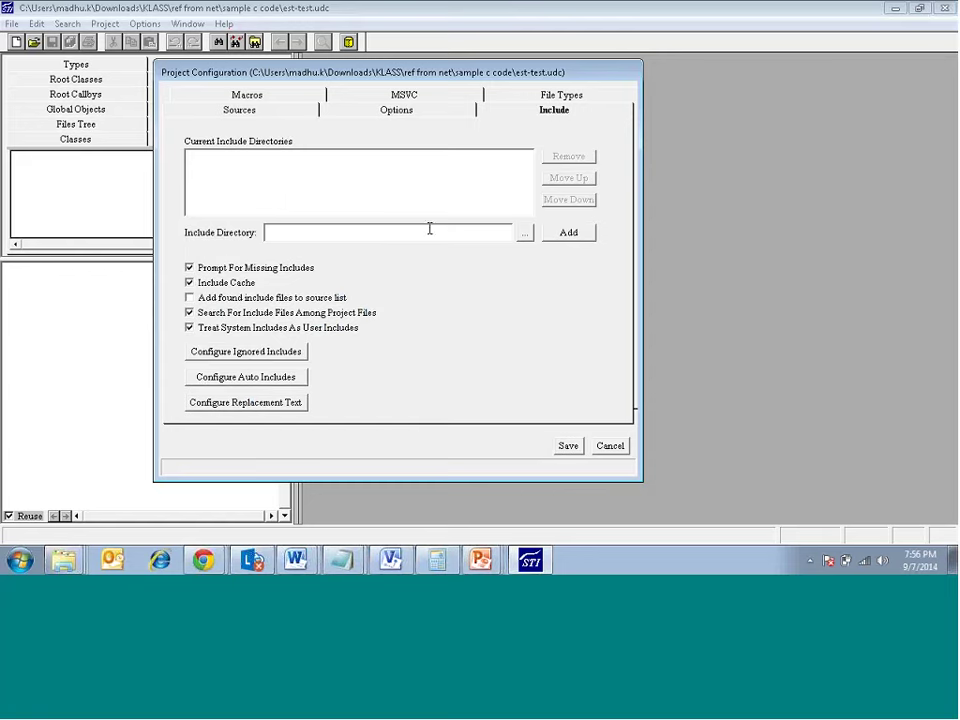
pyautogui.click(525, 235)
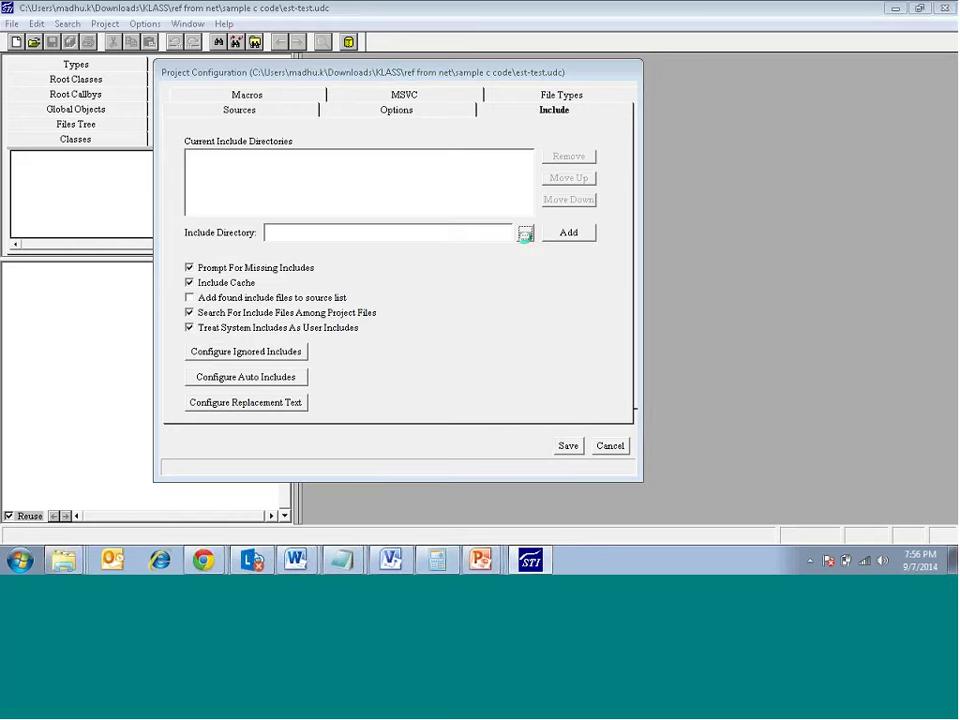
pyautogui.click(396, 275)
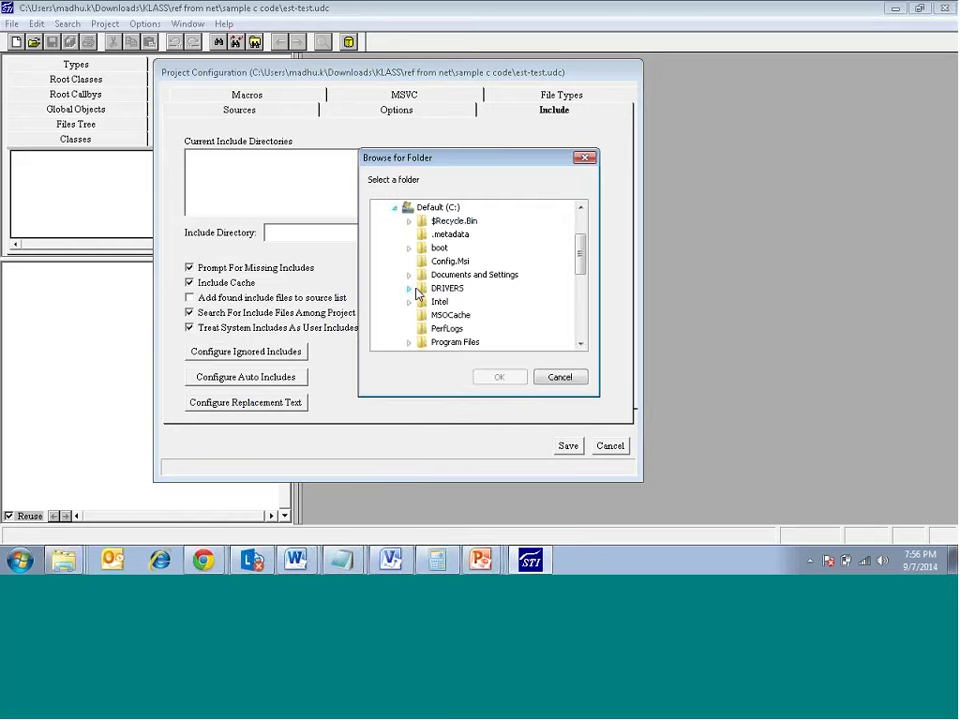
pyautogui.click(396, 208)
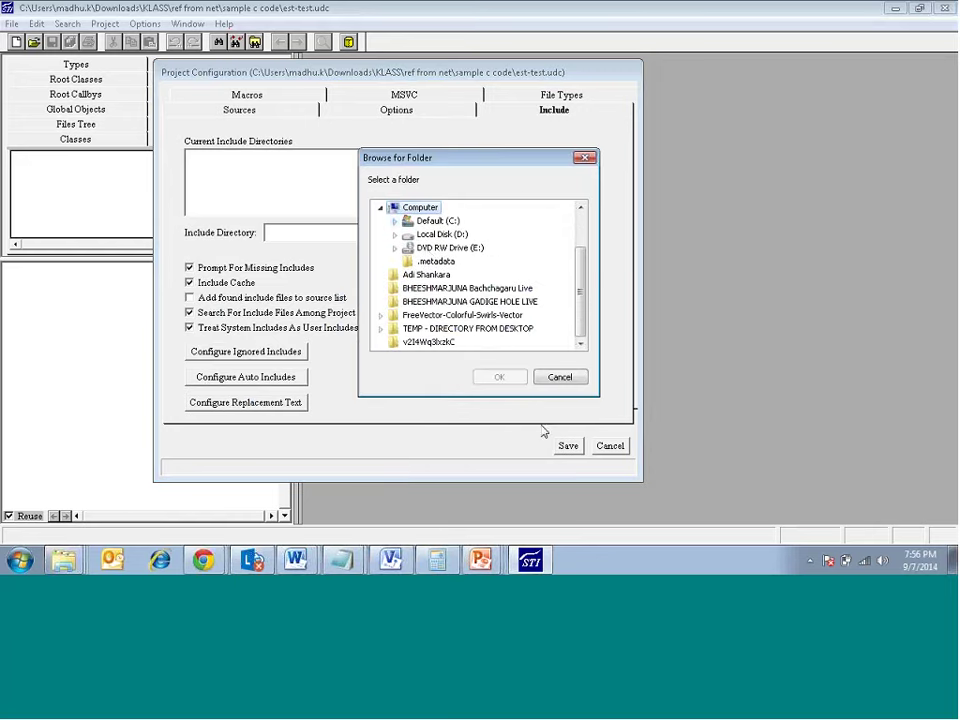
pyautogui.click(560, 377)
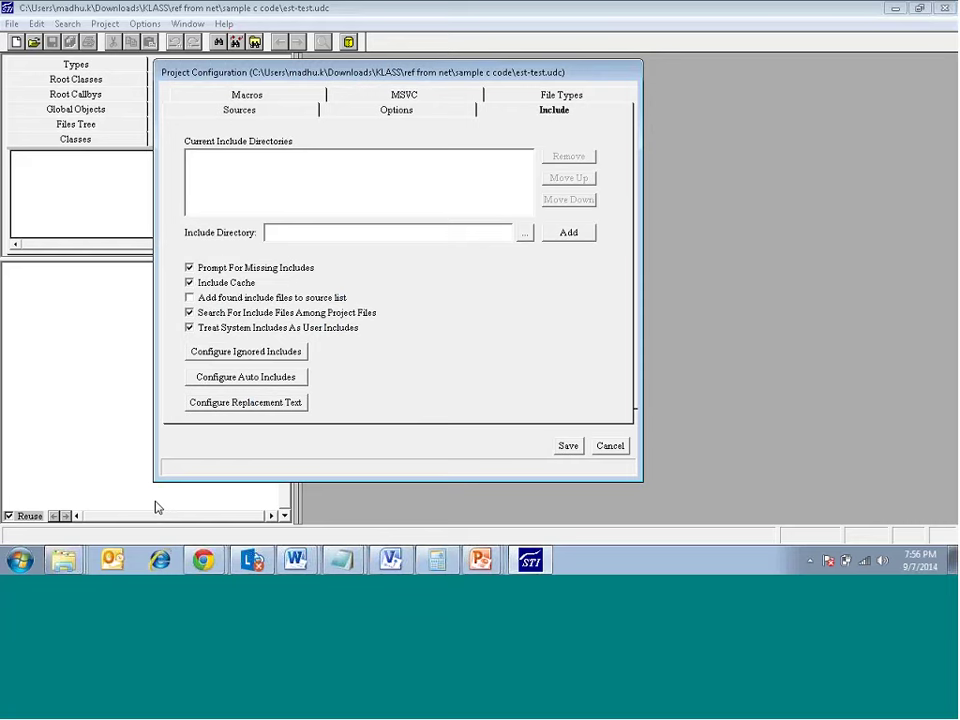
pyautogui.rightClick(64, 564)
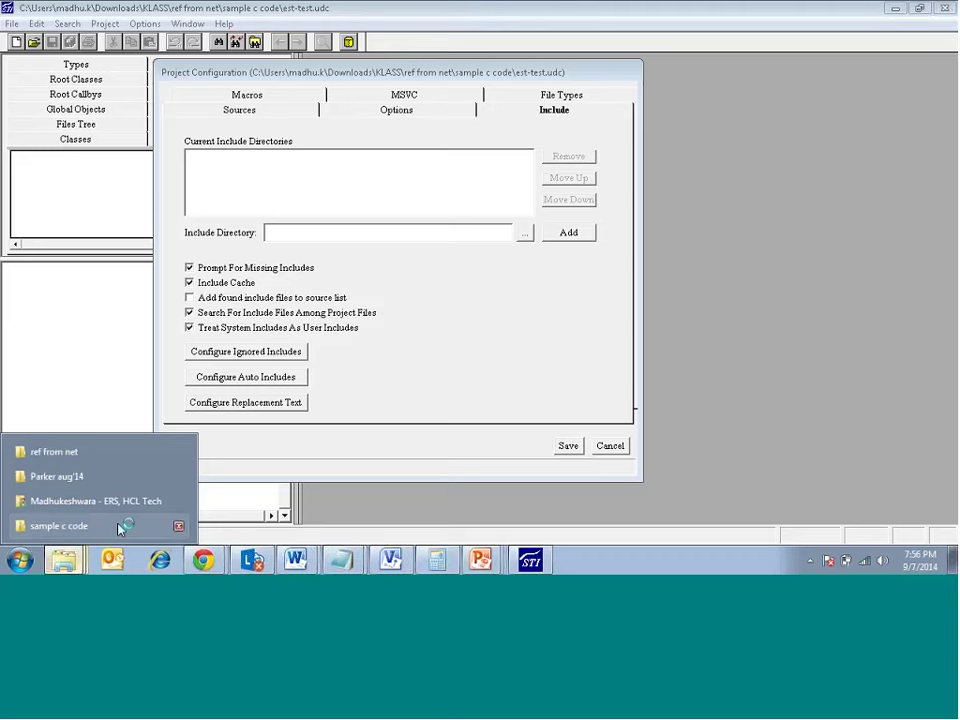
pyautogui.click(163, 389)
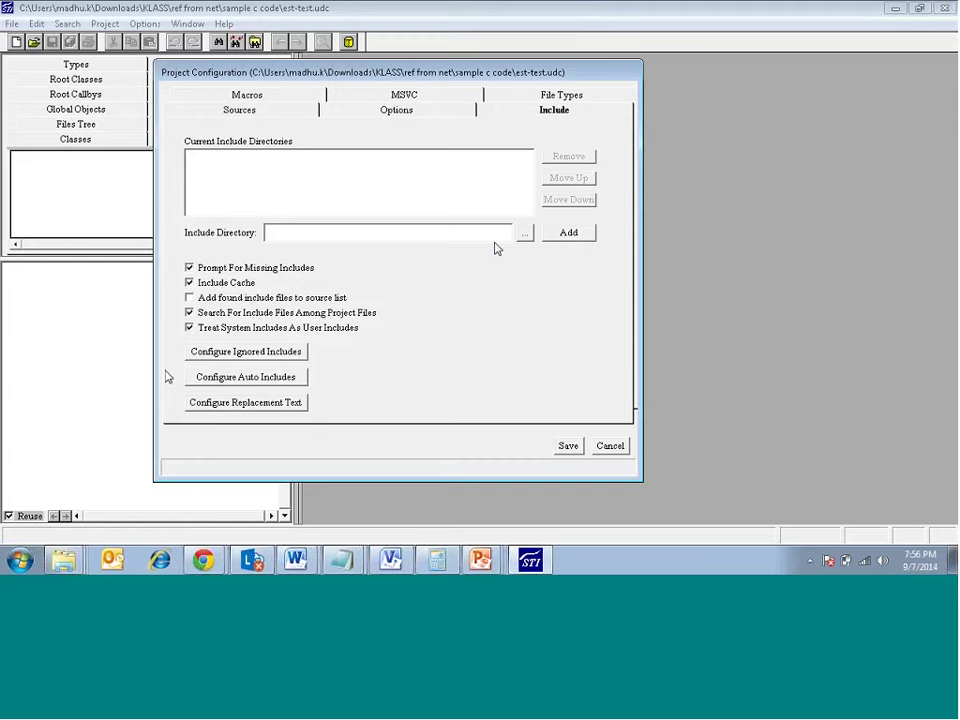
# Look over the project's macro definition settings and the options for syncing with an existing MSVC project.
pyautogui.click(279, 97)
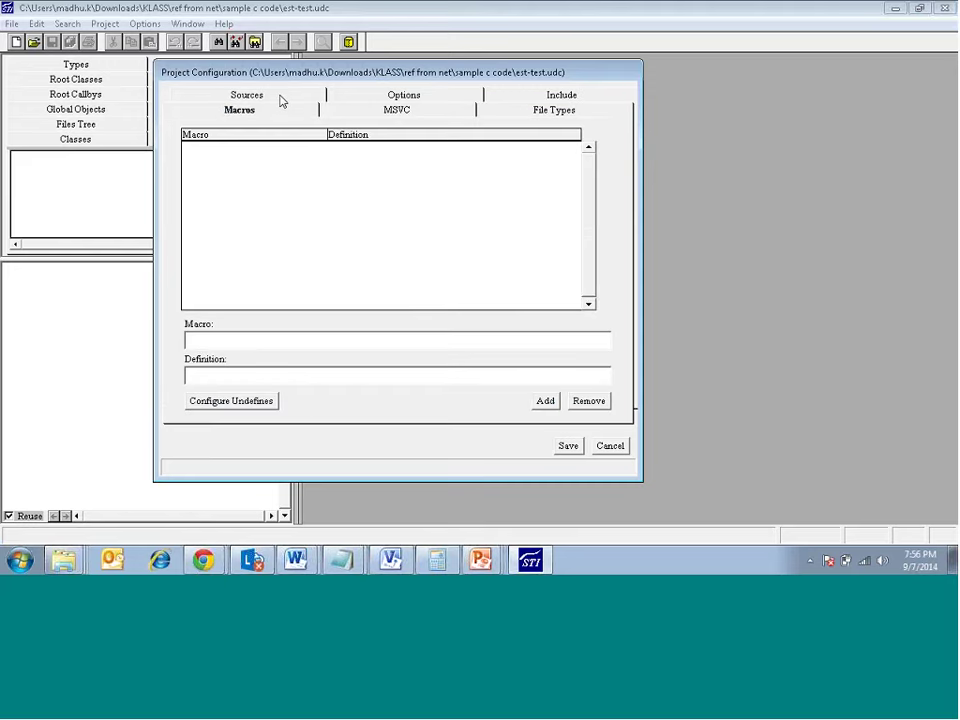
pyautogui.click(227, 377)
pyautogui.click(376, 113)
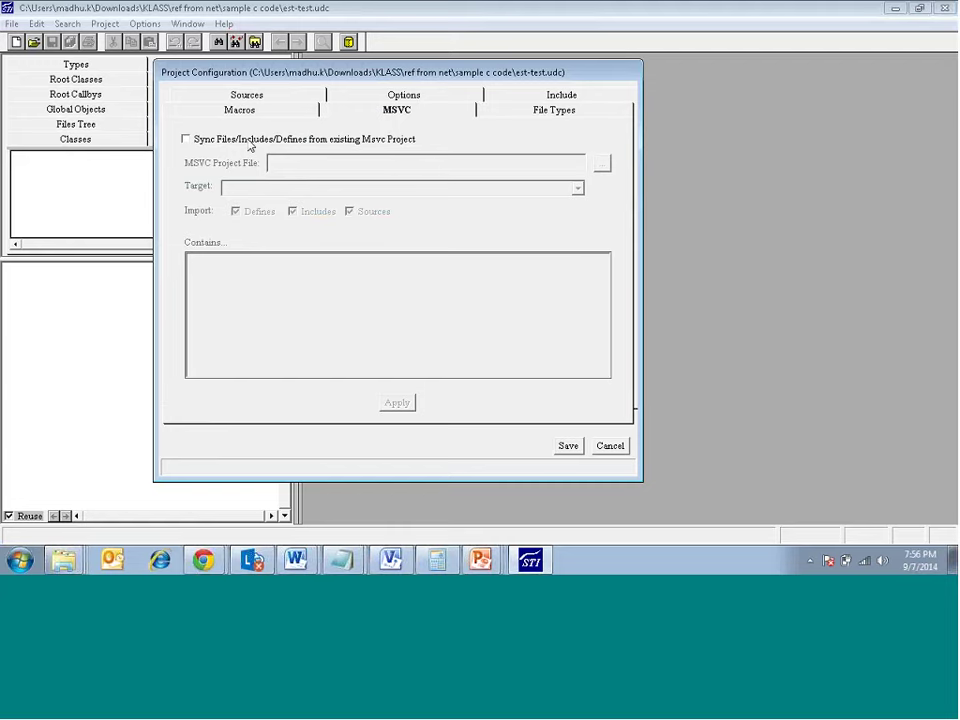
# In the file type settings, try the C++ and mixed C/C++ parsing modes, and set source files to parse as C.
pyautogui.click(519, 119)
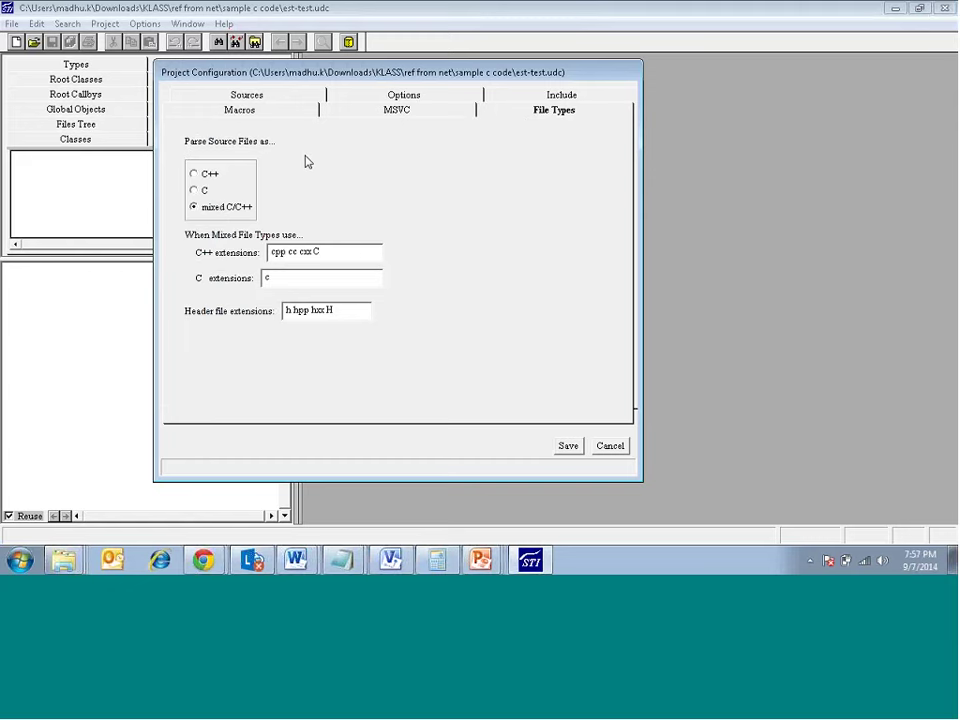
pyautogui.click(196, 191)
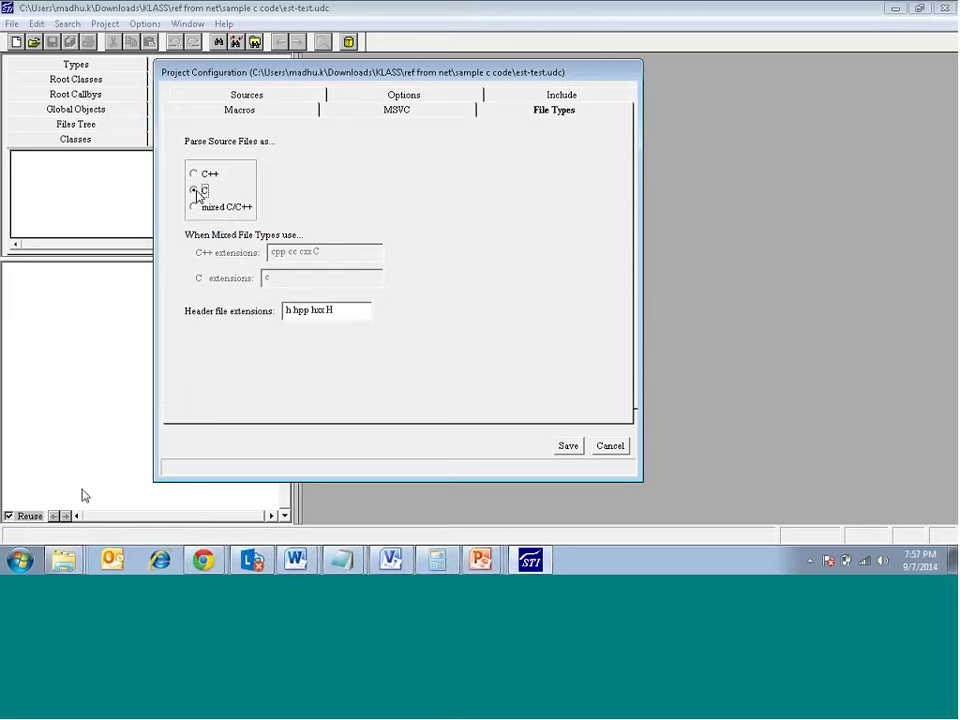
pyautogui.rightClick(64, 562)
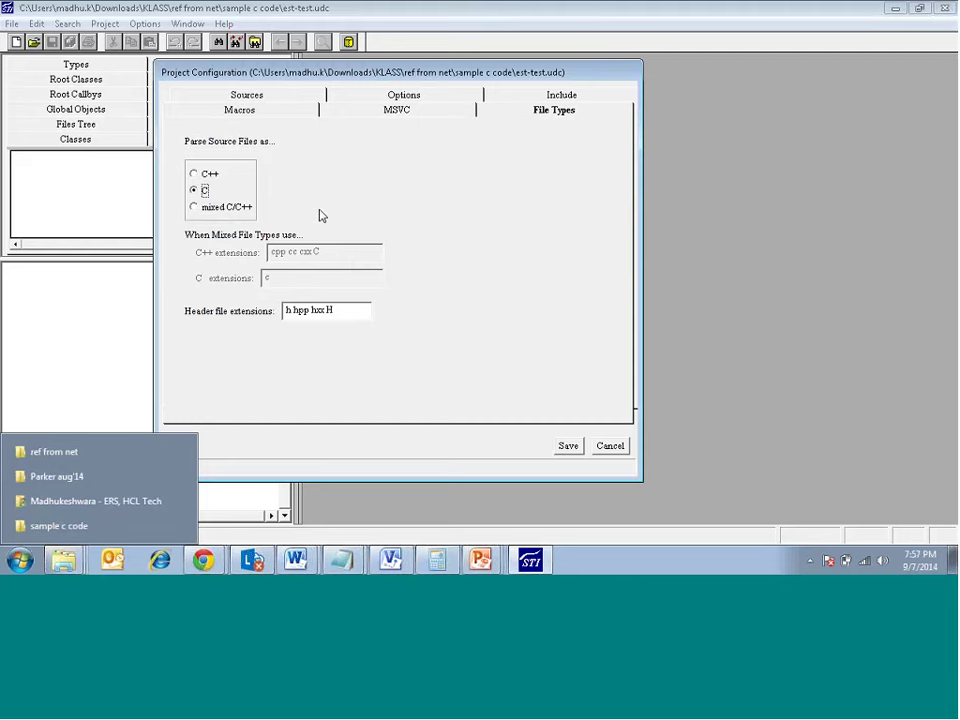
pyautogui.click(194, 174)
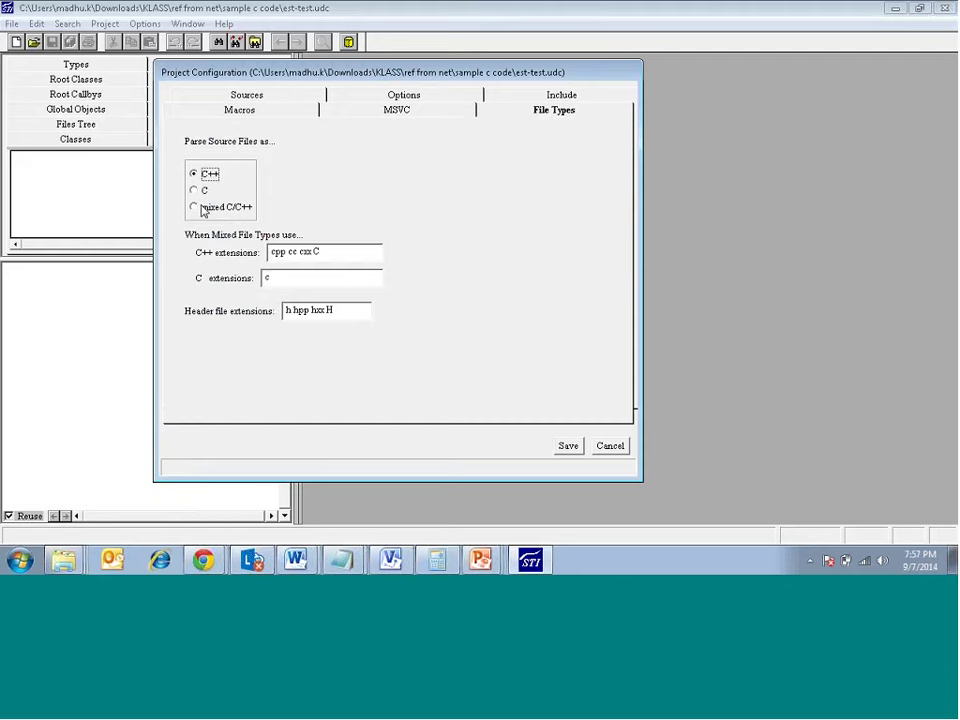
pyautogui.click(202, 207)
pyautogui.press('Up')
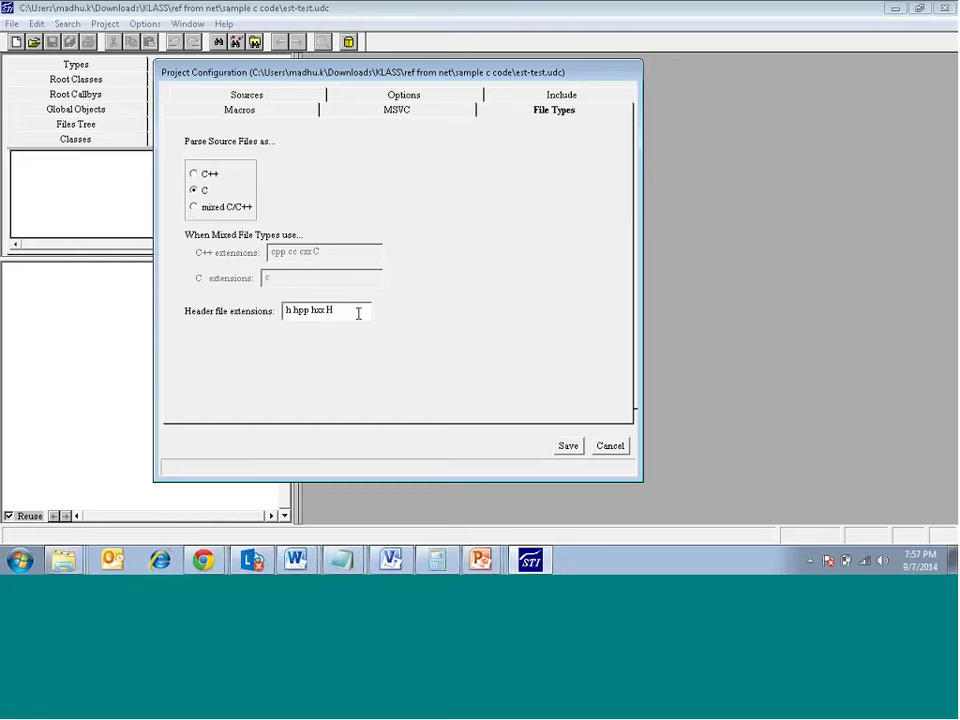
# Add the sample c code directory's files to the project sources, save the configuration and rebuild the project.
pyautogui.click(358, 313)
pyautogui.click(282, 97)
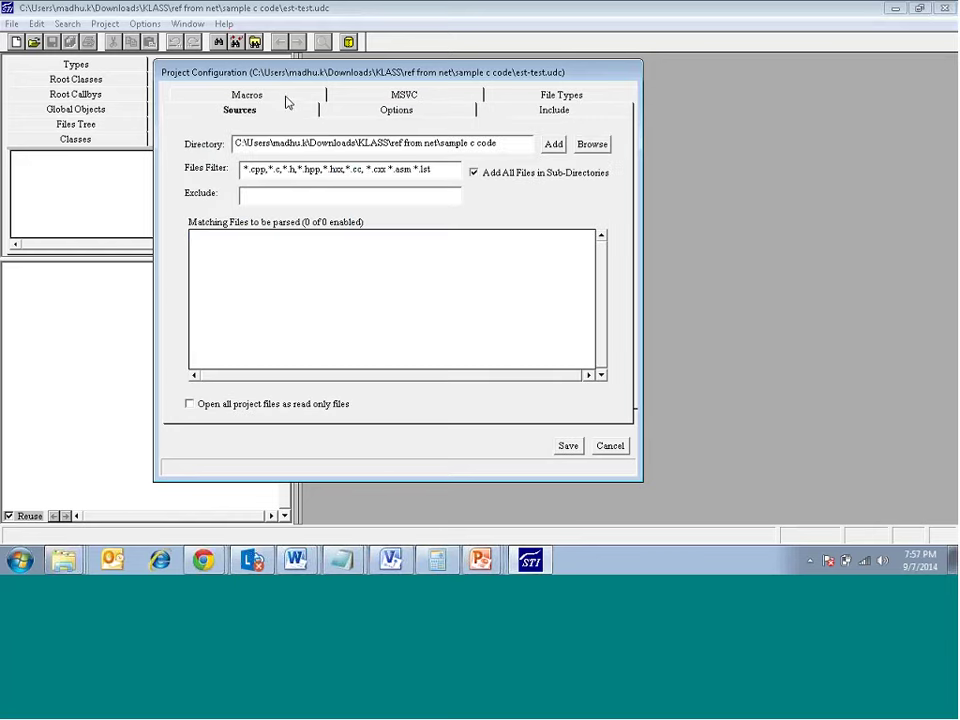
pyautogui.click(555, 145)
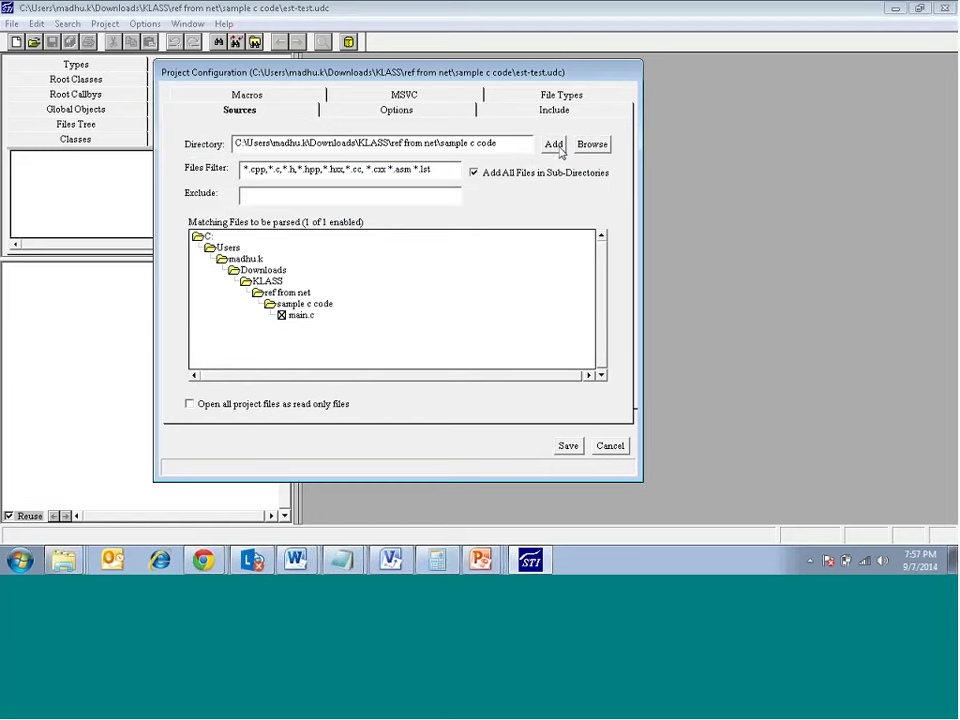
pyautogui.click(502, 144)
pyautogui.click(569, 447)
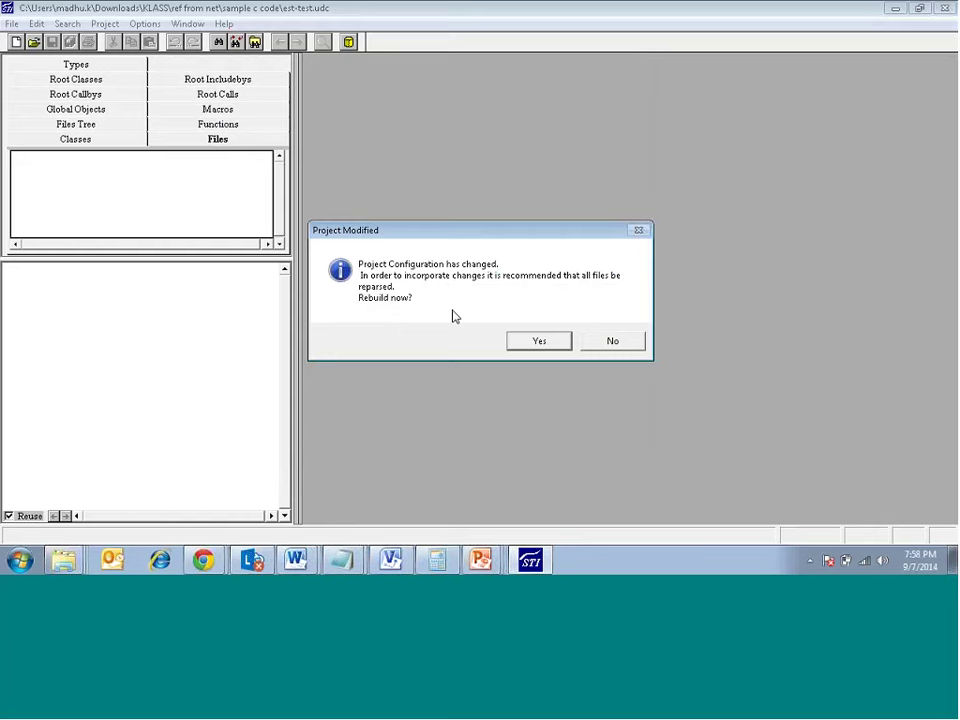
pyautogui.click(536, 341)
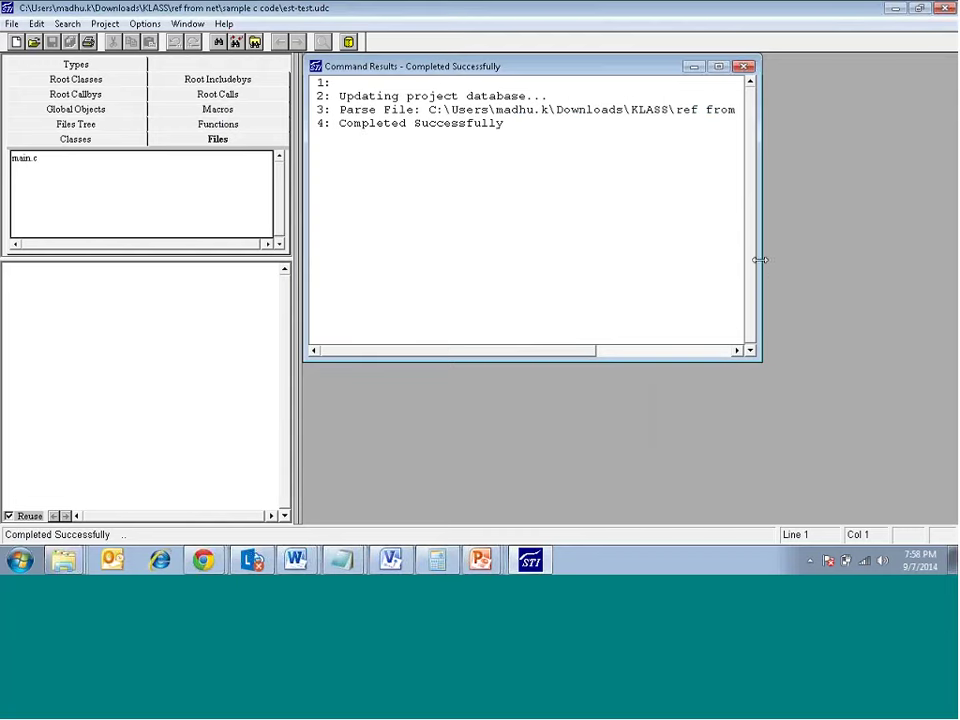
# Widen the Command Results window and read the full path on the Parse File line.
pyautogui.moveTo(754, 259); pyautogui.dragTo(890, 234)
pyautogui.click(496, 109)
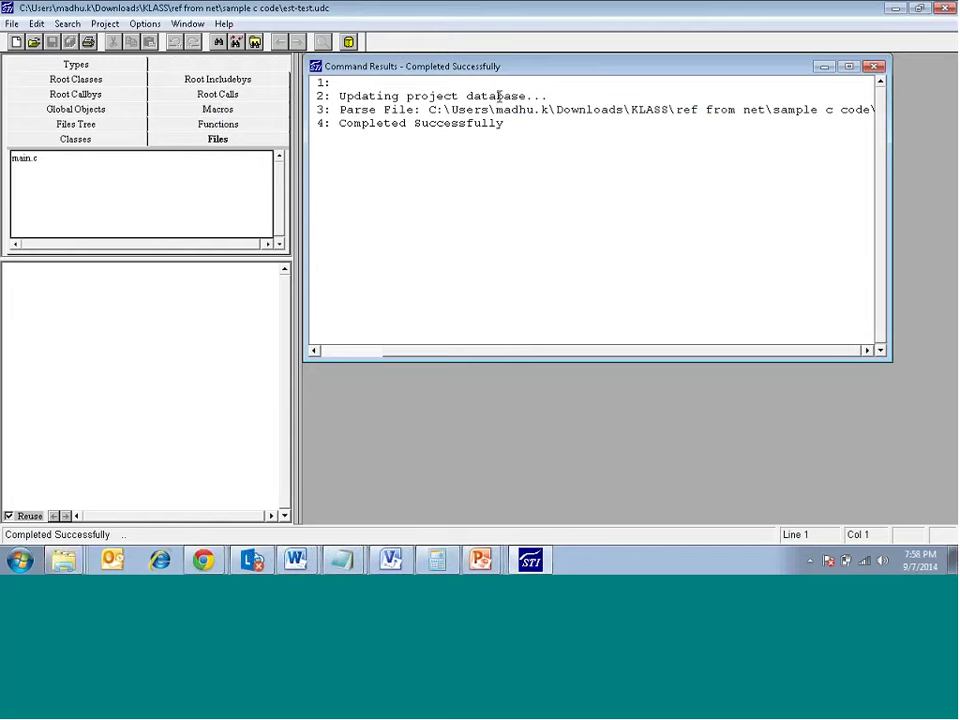
pyautogui.press('End')
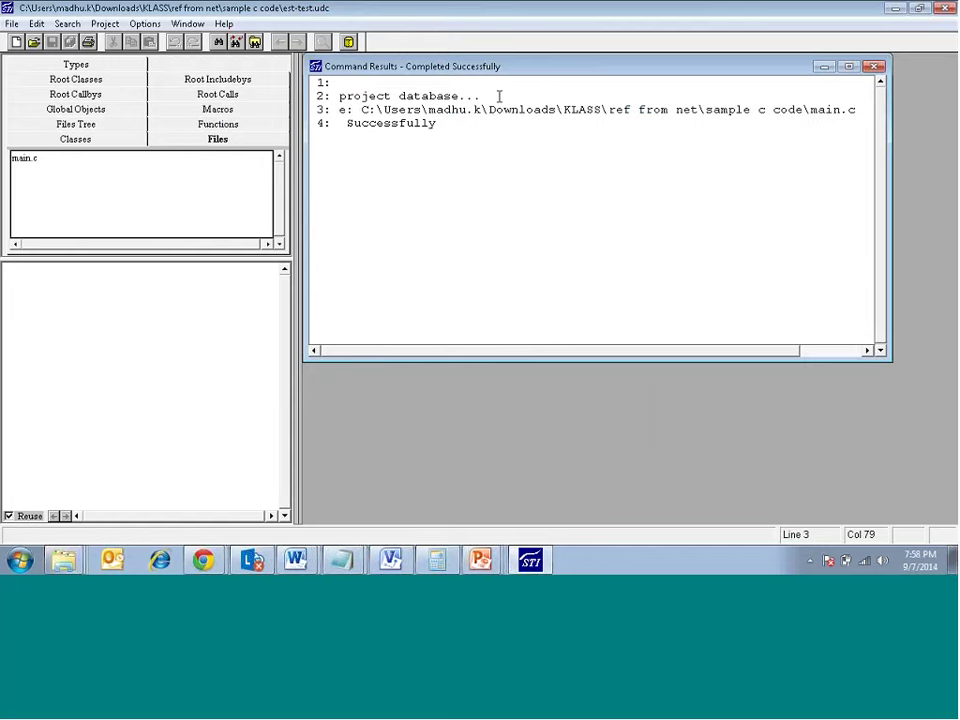
pyautogui.press('Home')
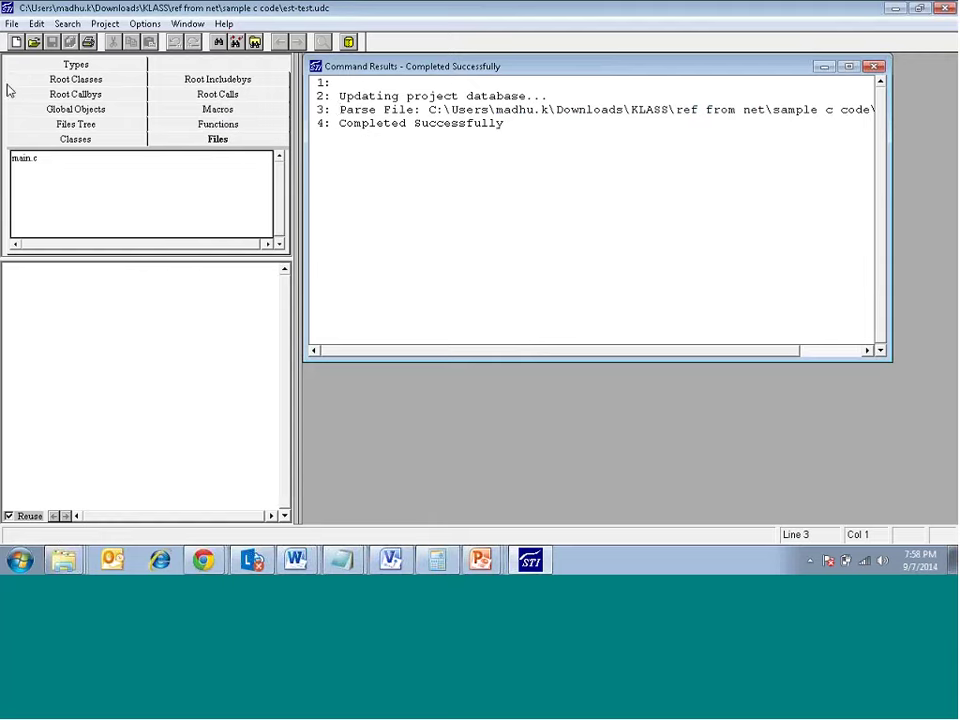
# Switch to File Explorer and open the est-test.udc project file from the sample c code folder.
pyautogui.click(68, 562)
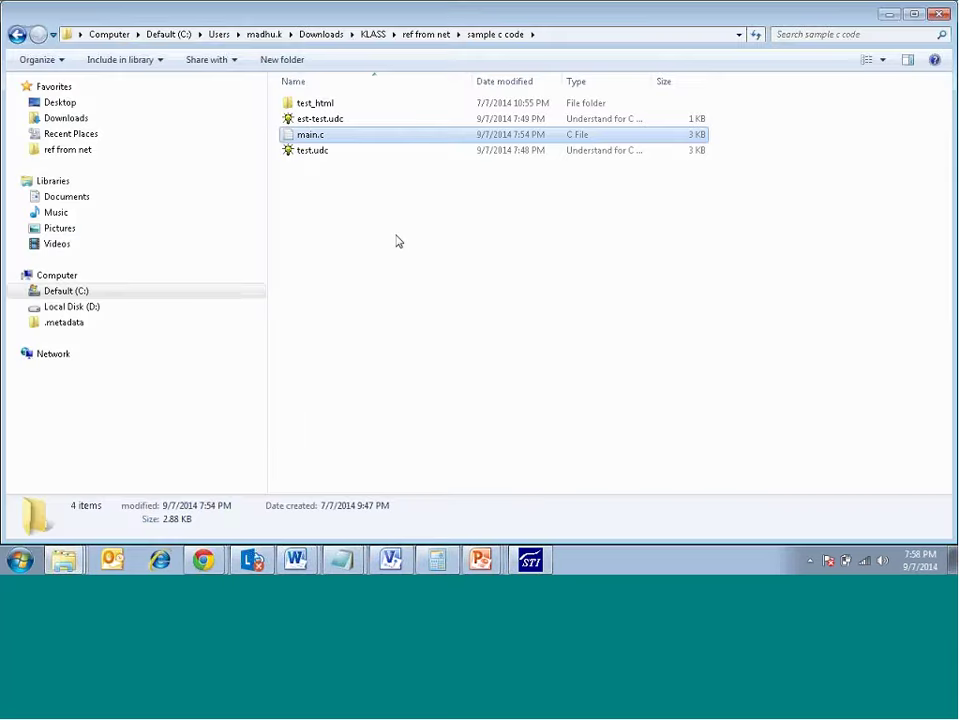
pyautogui.click(331, 121)
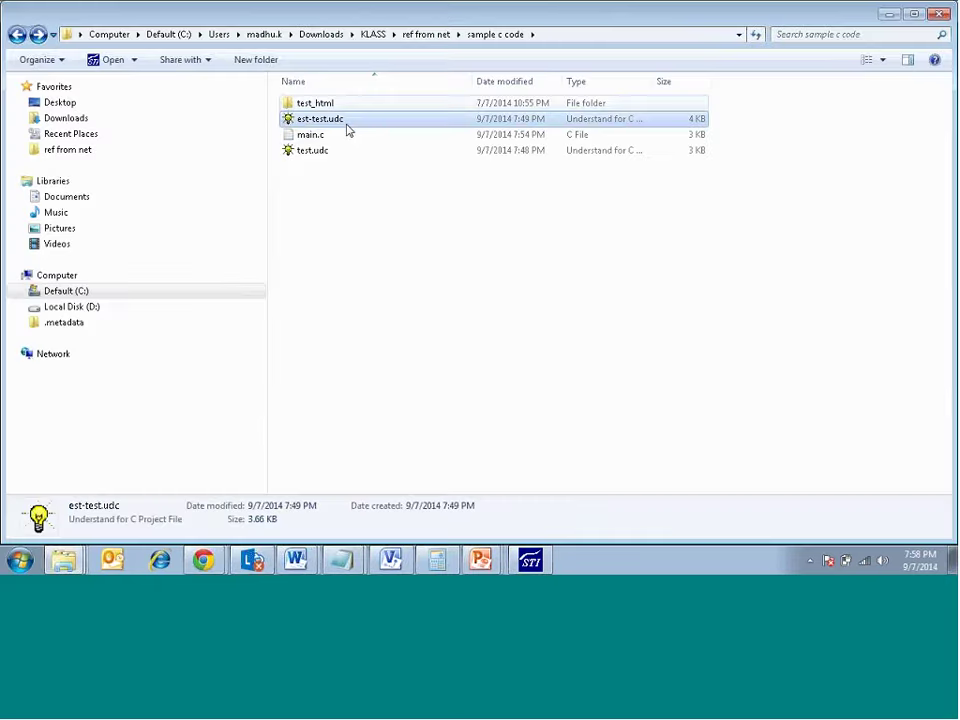
pyautogui.doubleClick(332, 118)
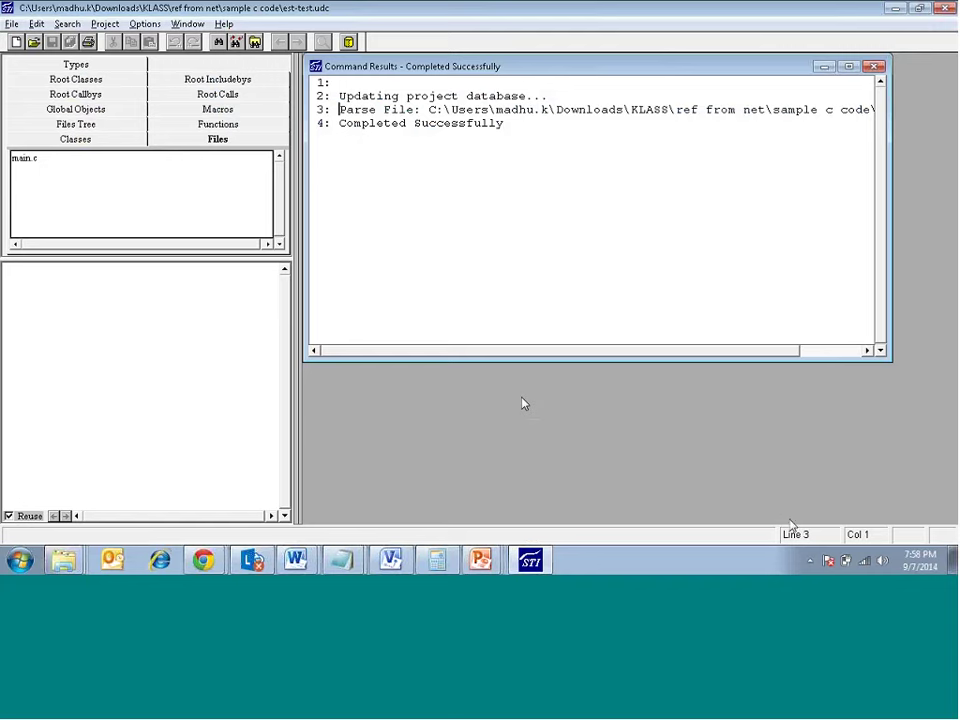
# Look over the editing and search commands, and reopen the project configuration to review its source settings before closing it.
pyautogui.click(12, 25)
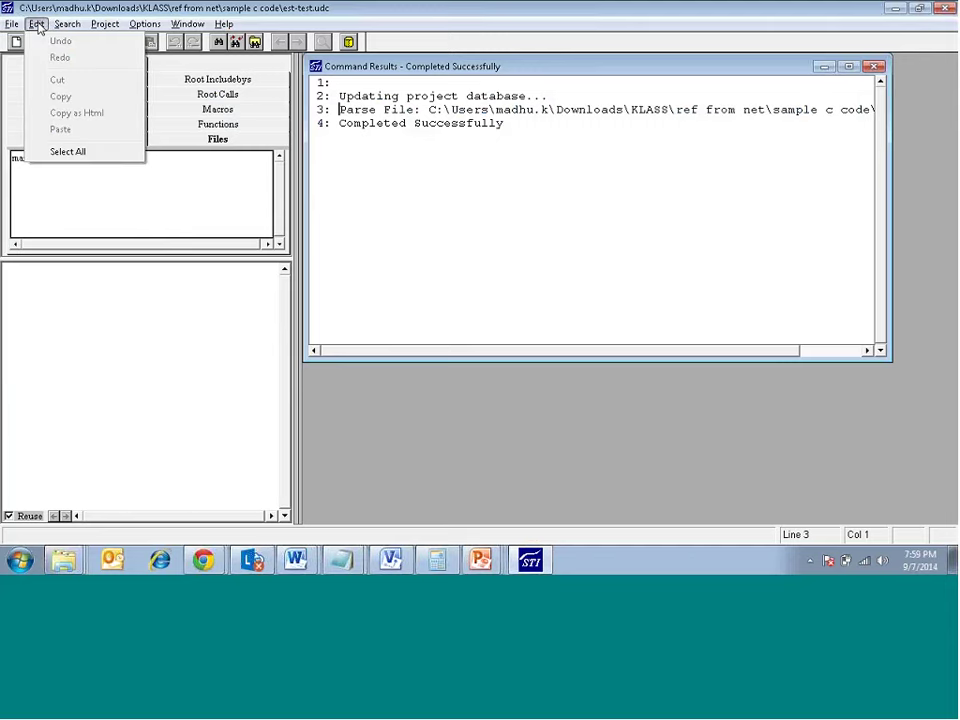
pyautogui.moveTo(64, 25)
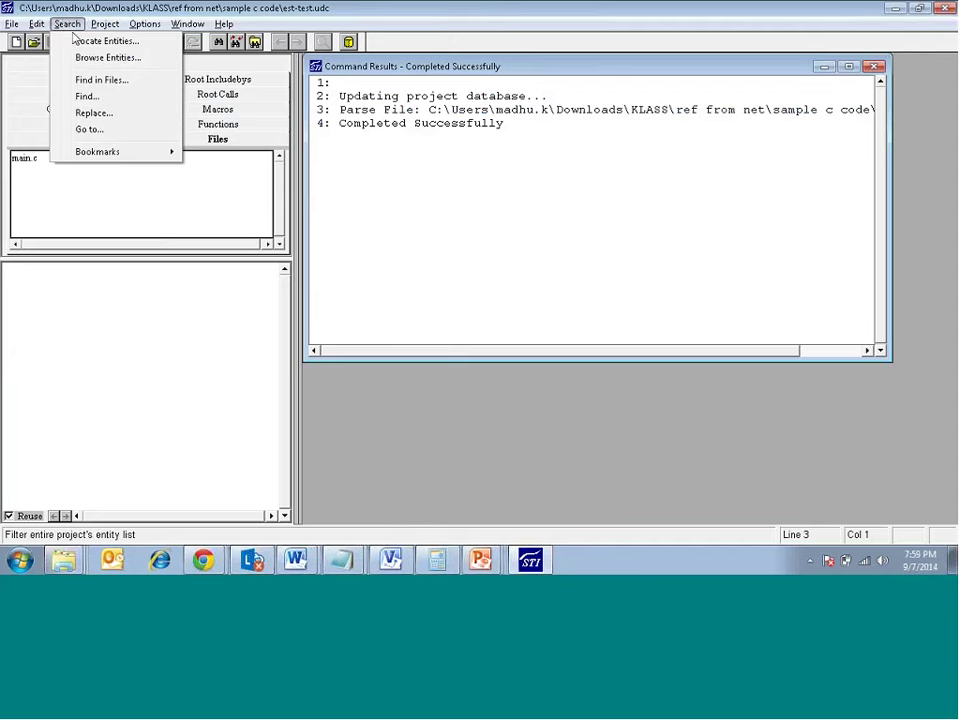
pyautogui.moveTo(103, 24)
pyautogui.click(135, 42)
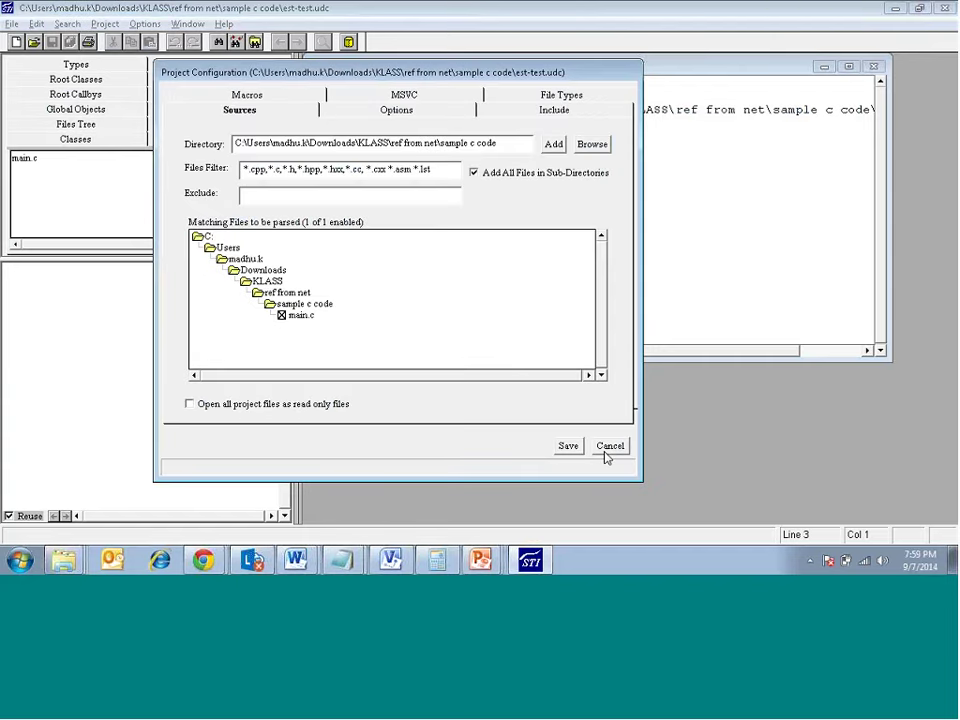
pyautogui.click(568, 446)
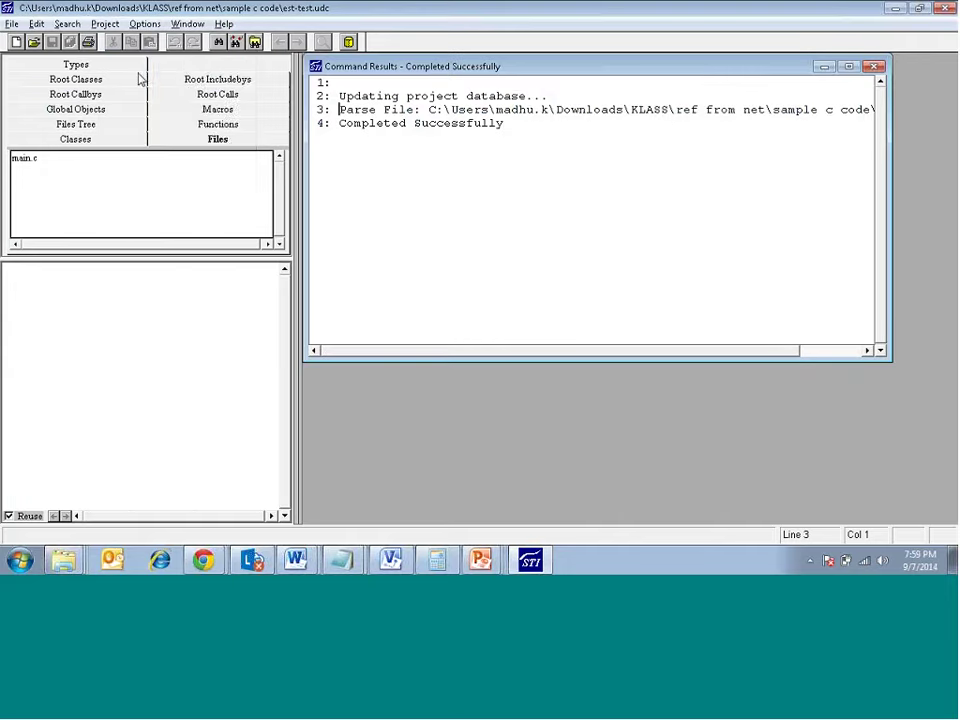
# Analyze the project's changed files and run an analysis of all its files.
pyautogui.click(105, 23)
pyautogui.click(156, 66)
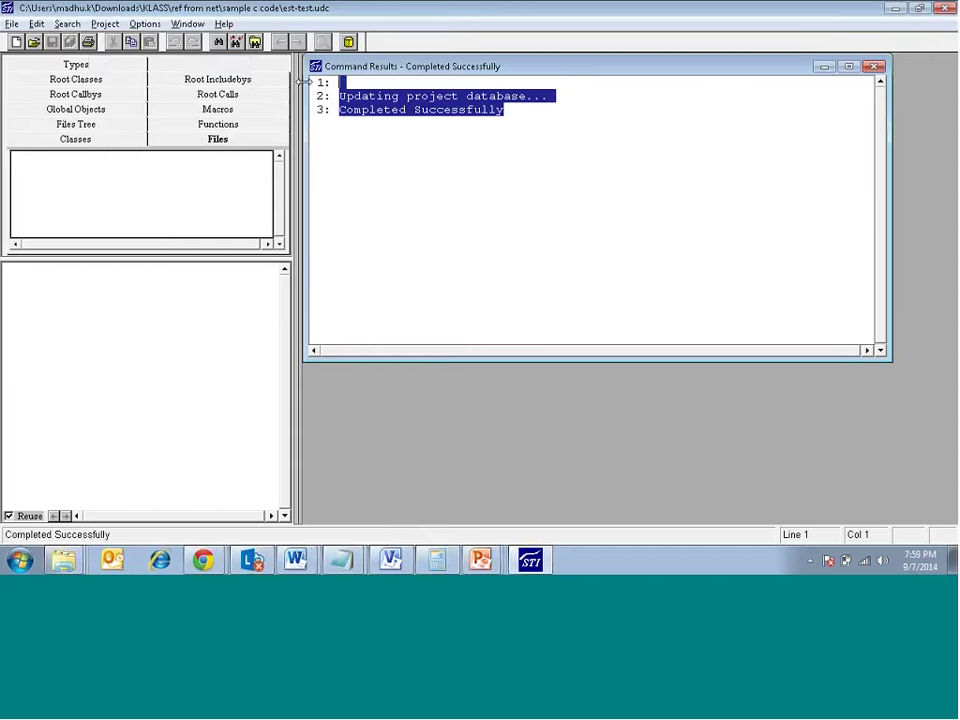
pyautogui.click(105, 23)
pyautogui.click(170, 81)
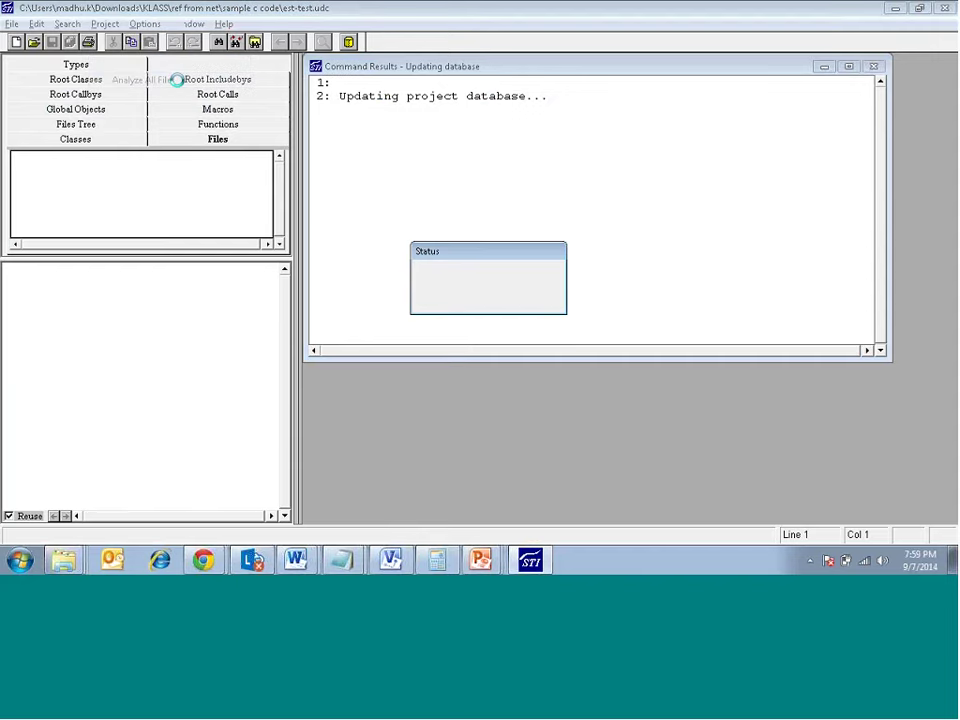
# Check the project for source files updated since the last parse and close the report.
pyautogui.click(105, 23)
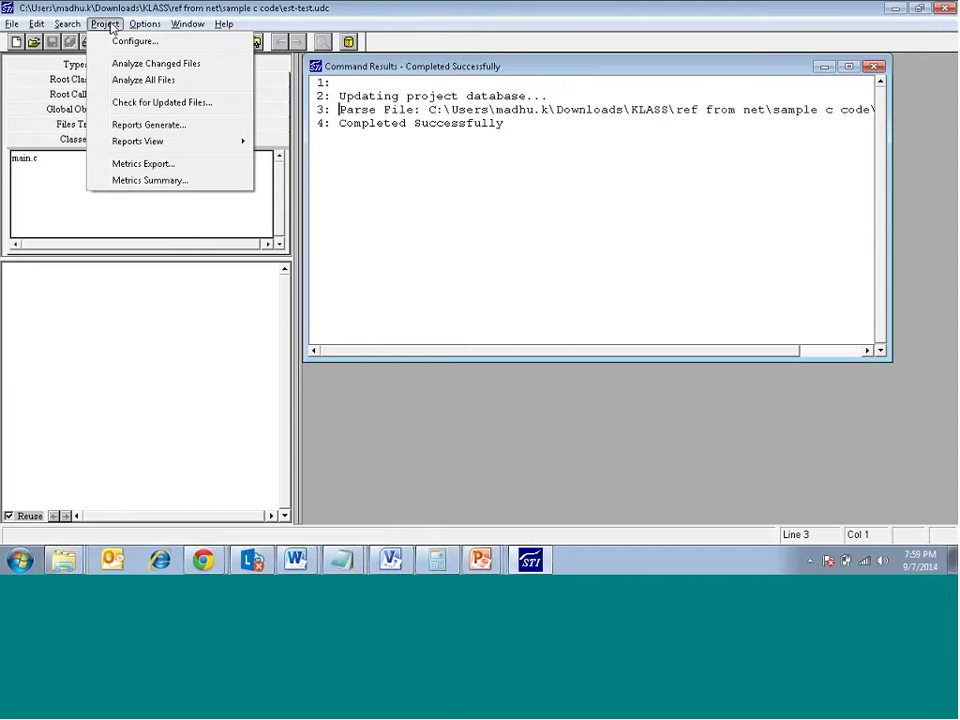
pyautogui.click(205, 105)
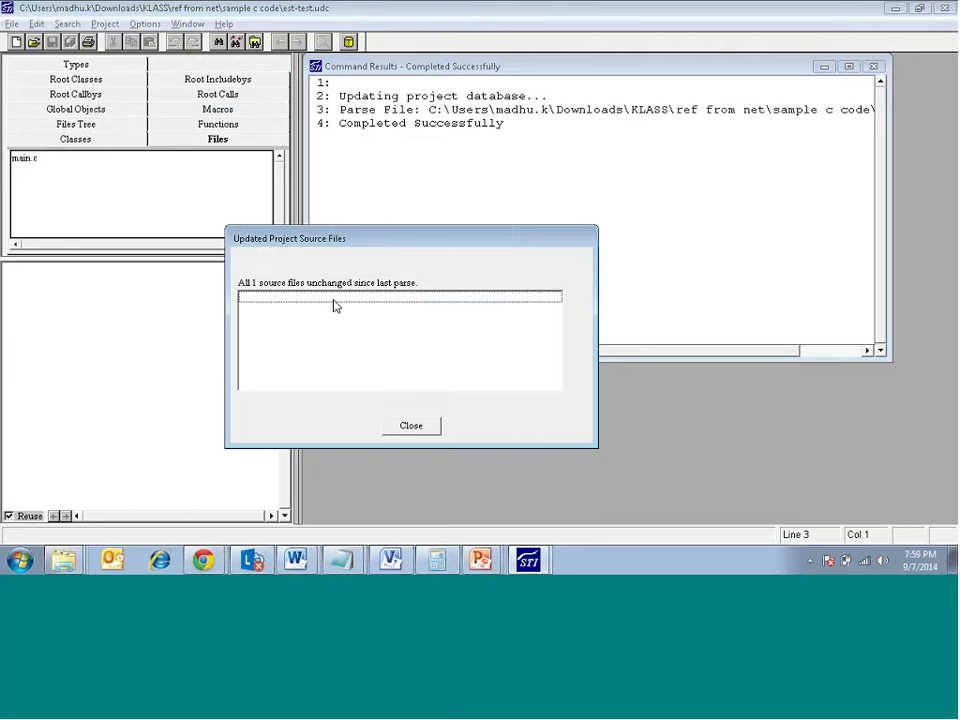
pyautogui.click(411, 430)
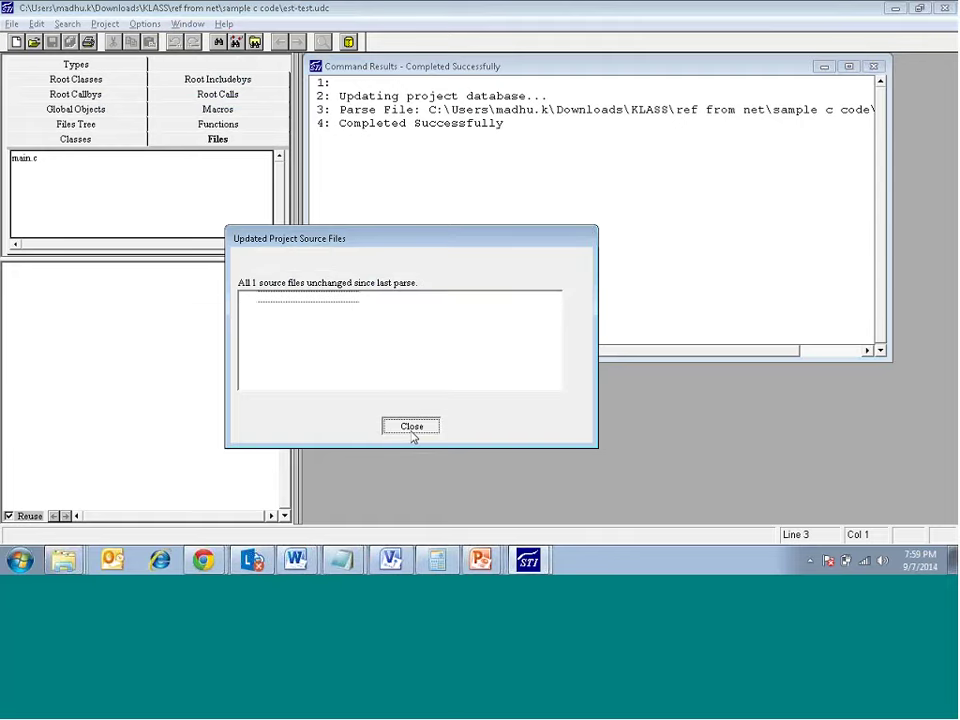
pyautogui.click(411, 427)
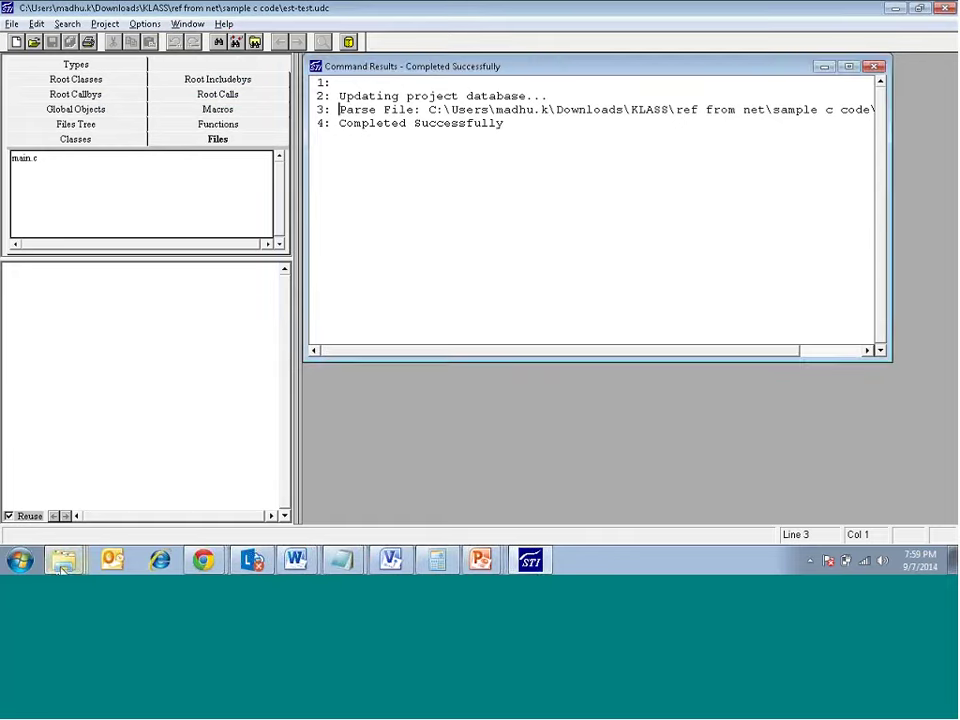
# Switch to the sample c code folder in File Explorer, open main.c in Notepad, re-save it and close it.
pyautogui.rightClick(63, 560)
pyautogui.click(70, 525)
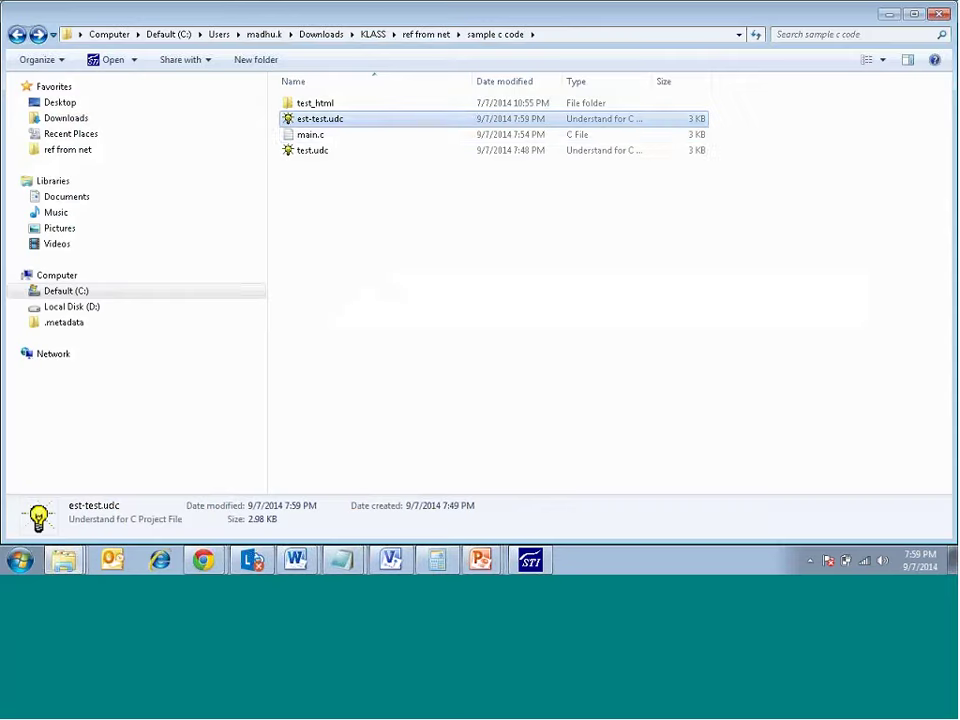
pyautogui.doubleClick(337, 141)
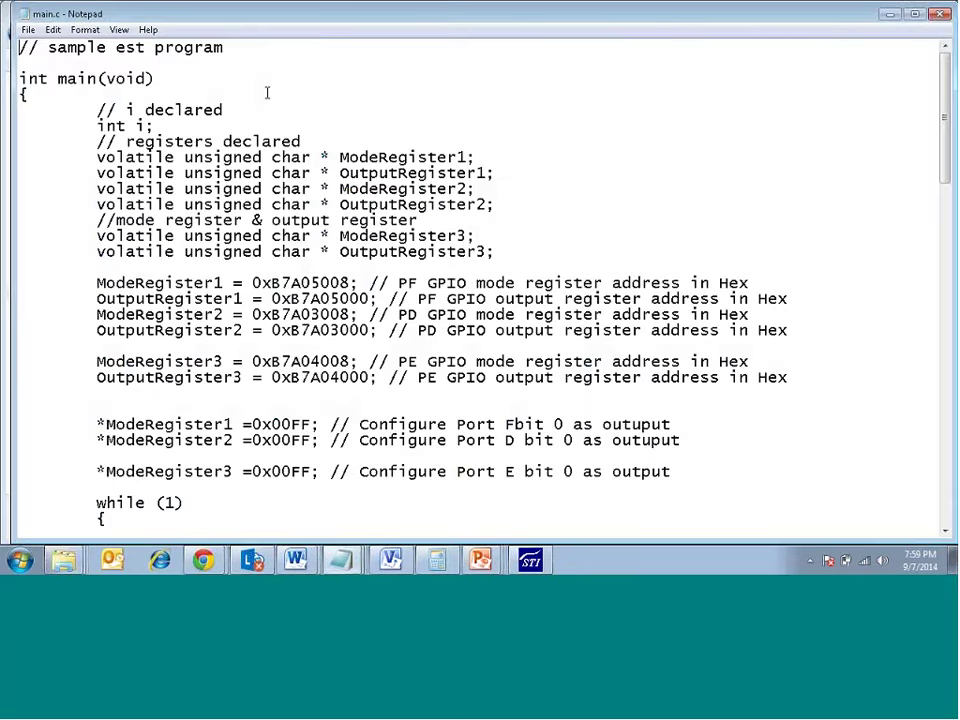
pyautogui.press('End')
pyautogui.hotkey('alt', 'F4')
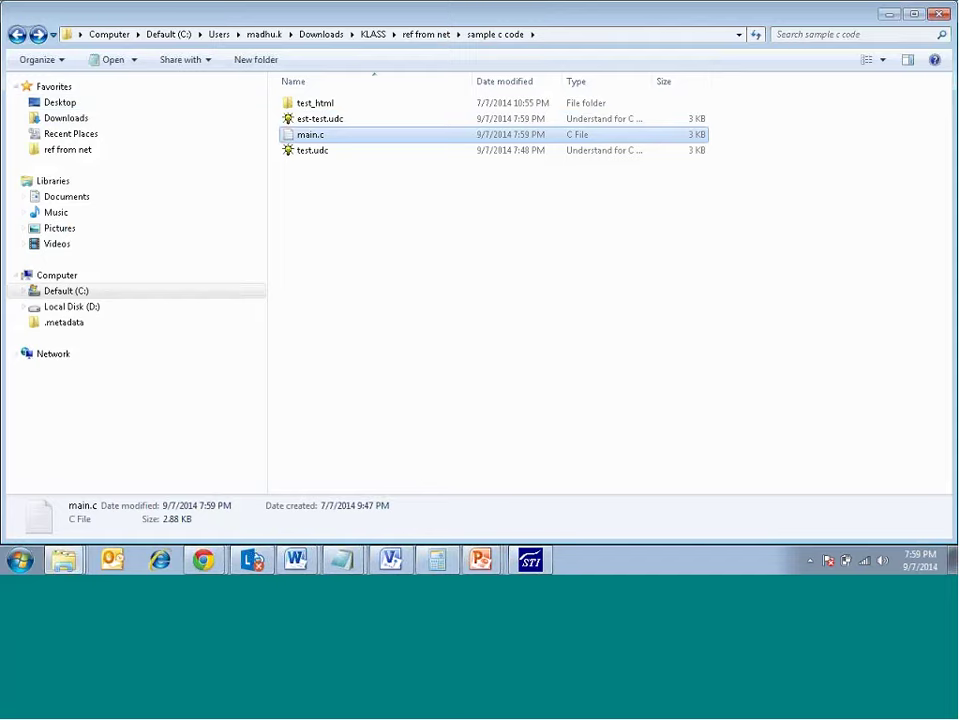
# Return to Understand for C++, check for updated source files, select the main.c entry, and analyze all project files again.
pyautogui.click(528, 562)
pyautogui.click(144, 23)
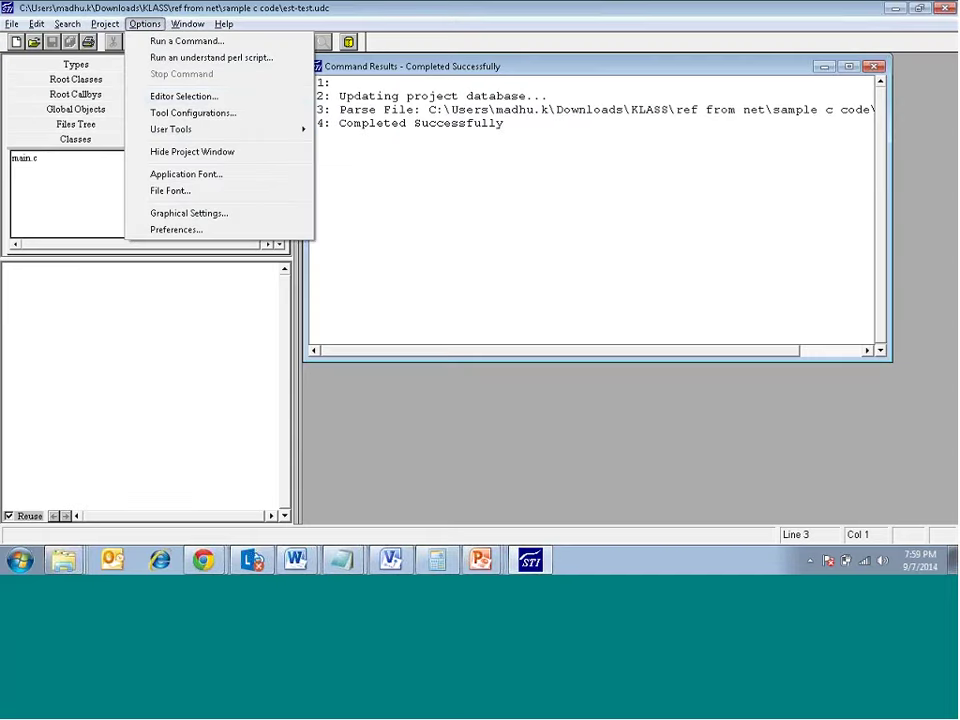
pyautogui.moveTo(105, 22)
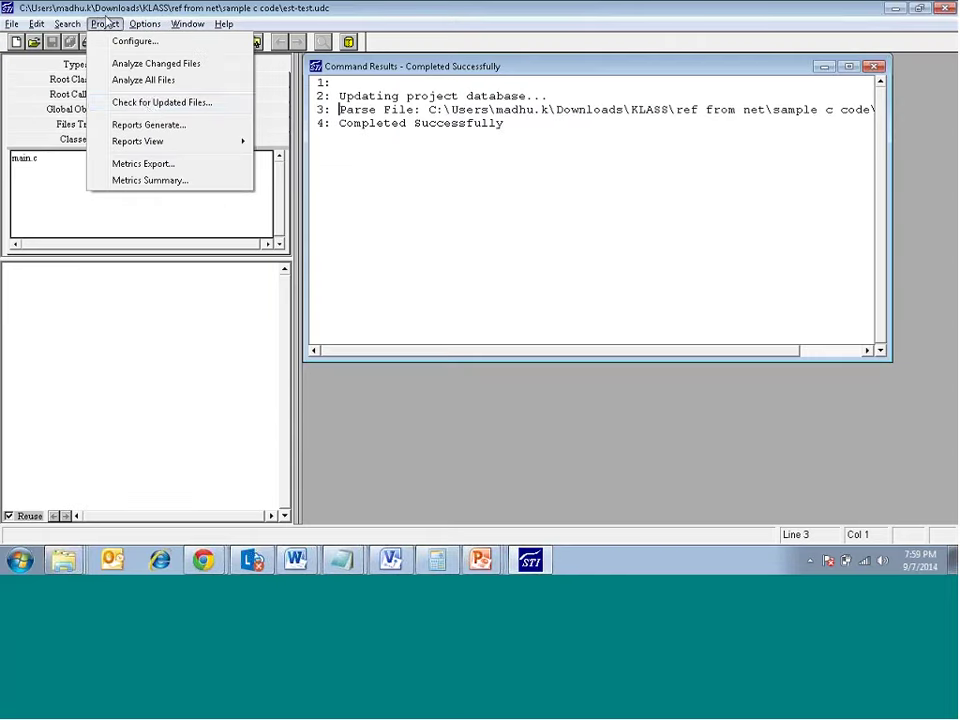
pyautogui.click(165, 103)
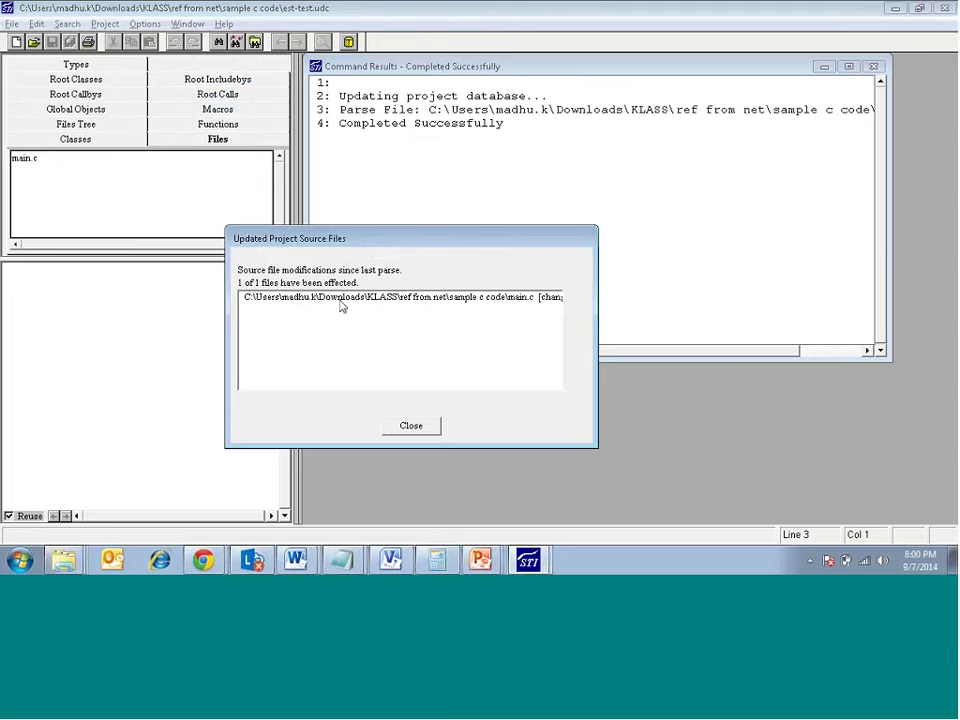
pyautogui.click(357, 301)
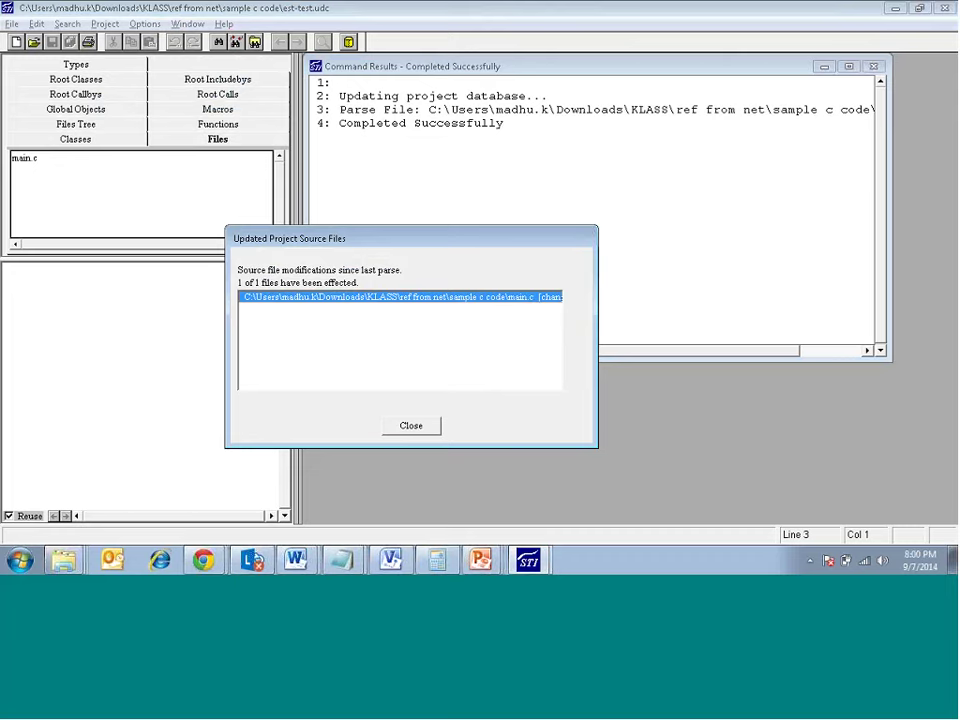
pyautogui.click(415, 428)
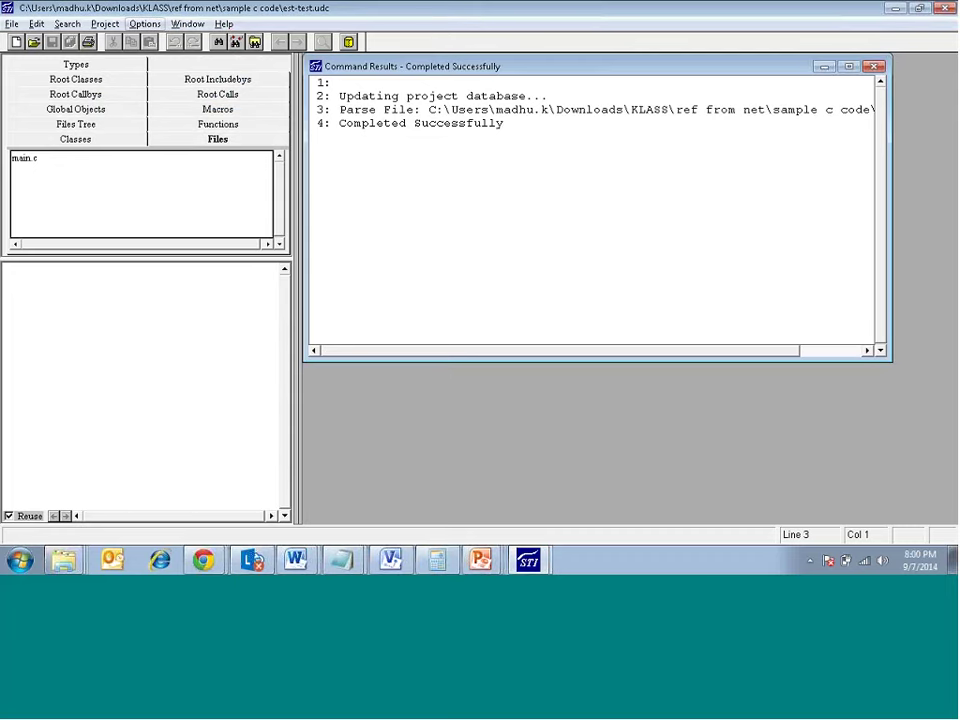
pyautogui.click(105, 23)
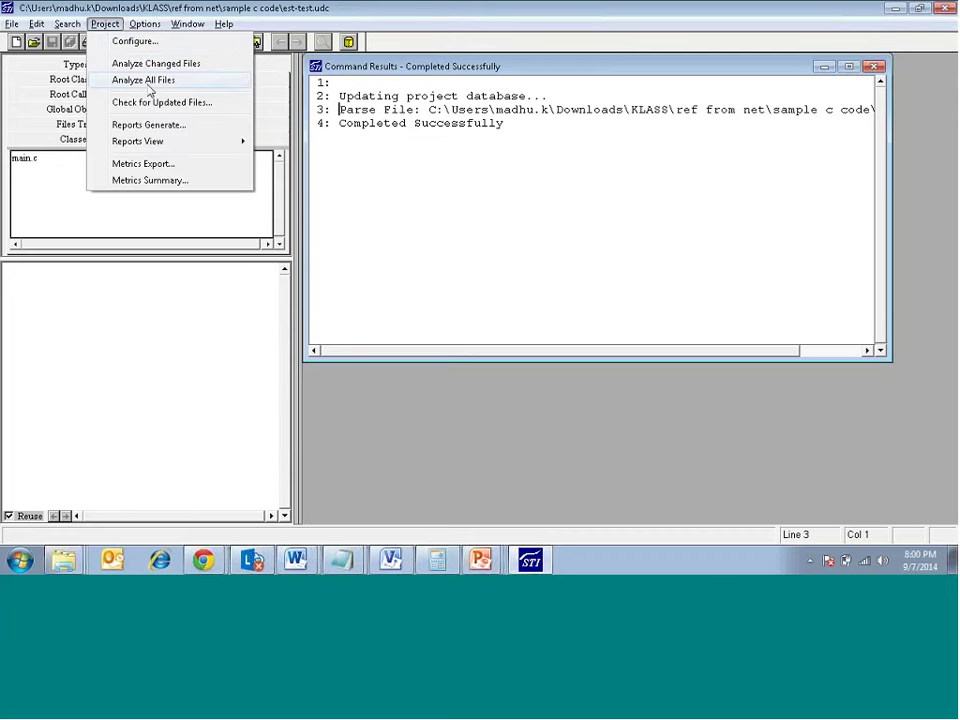
pyautogui.click(150, 80)
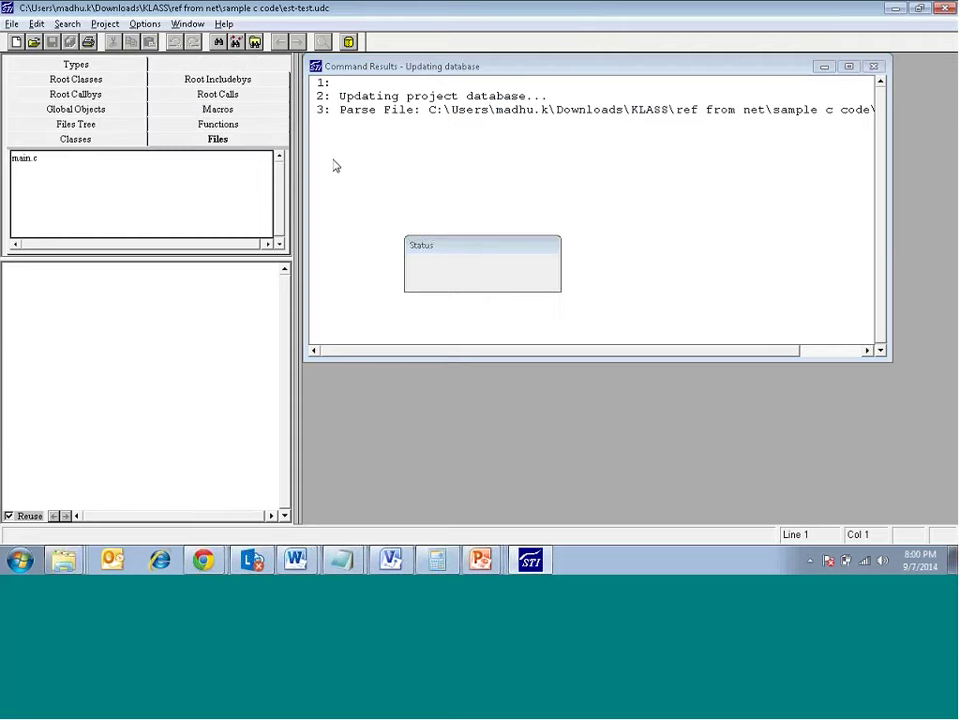
pyautogui.click(105, 23)
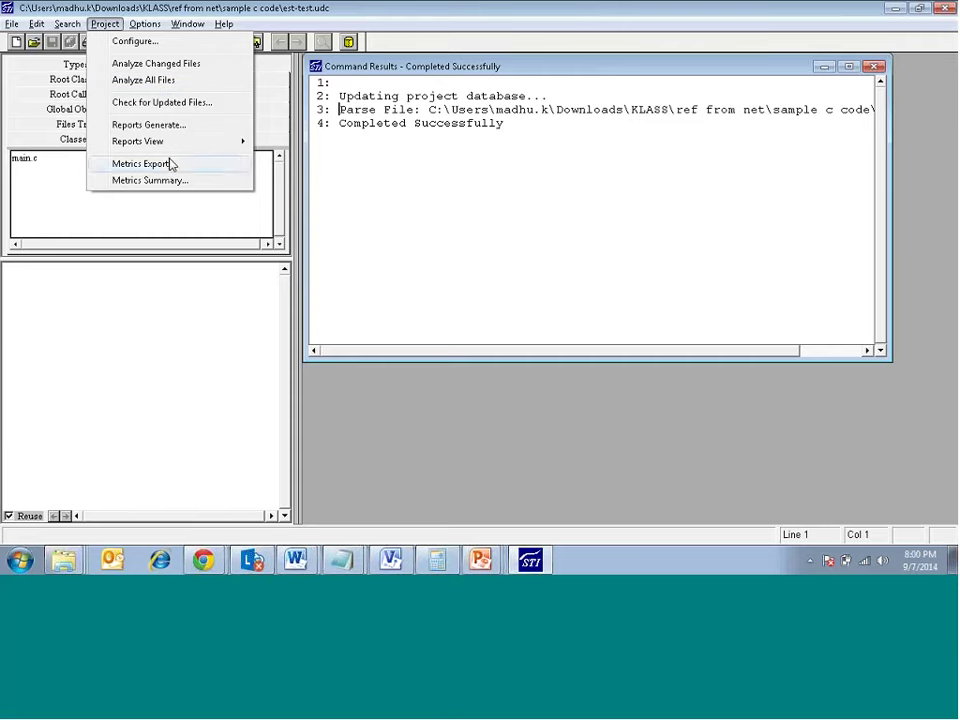
pyautogui.moveTo(214, 146)
pyautogui.click(196, 168)
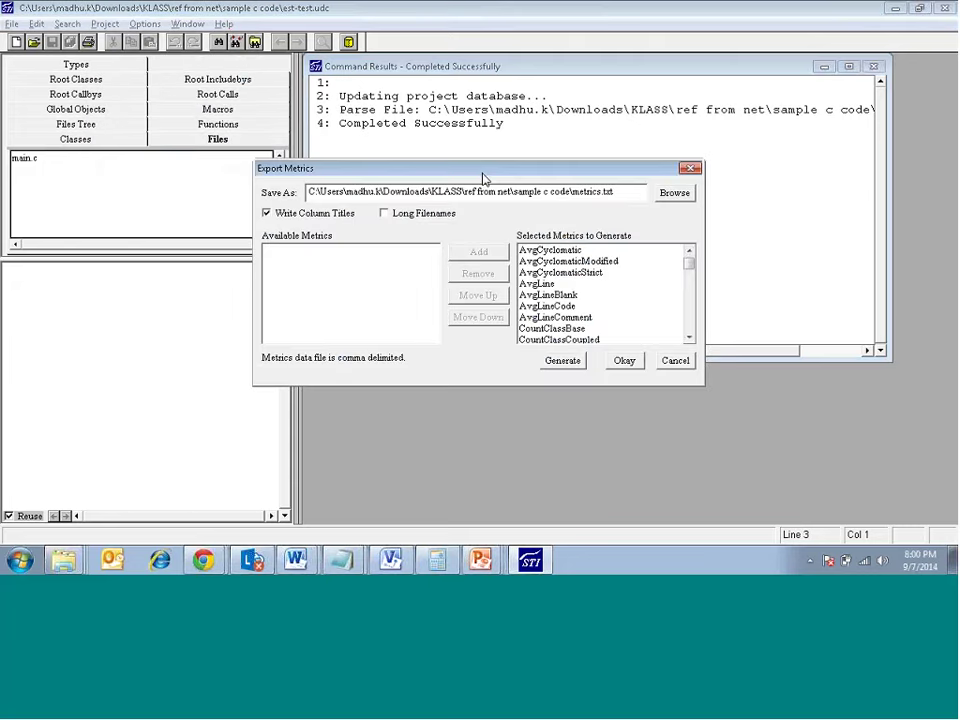
pyautogui.click(675, 361)
# Open the metrics export settings for the project.
pyautogui.click(134, 25)
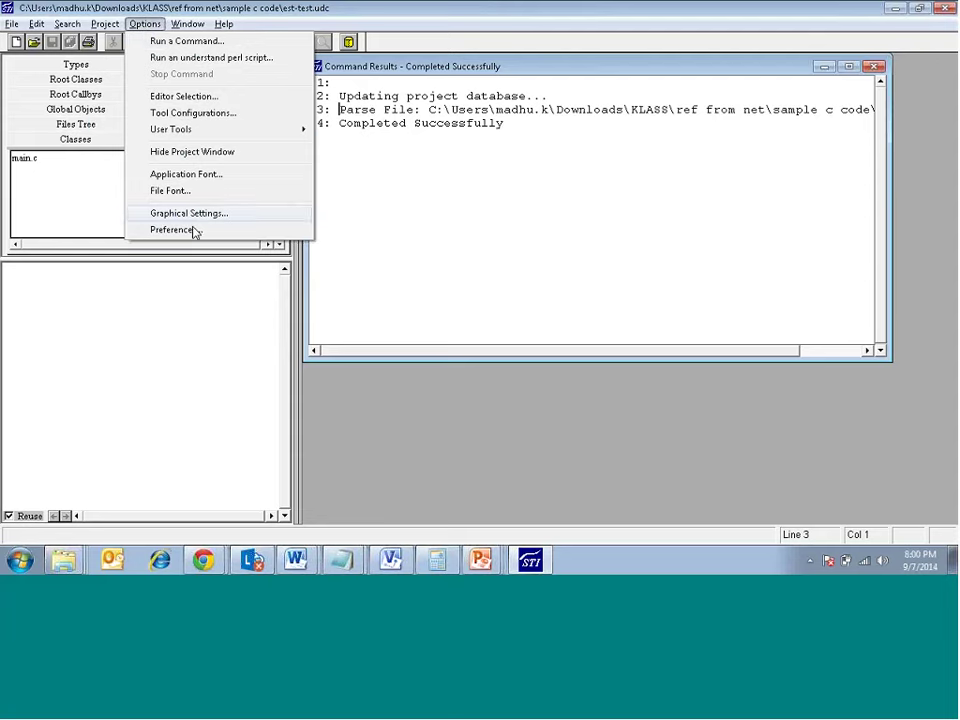
pyautogui.moveTo(105, 23)
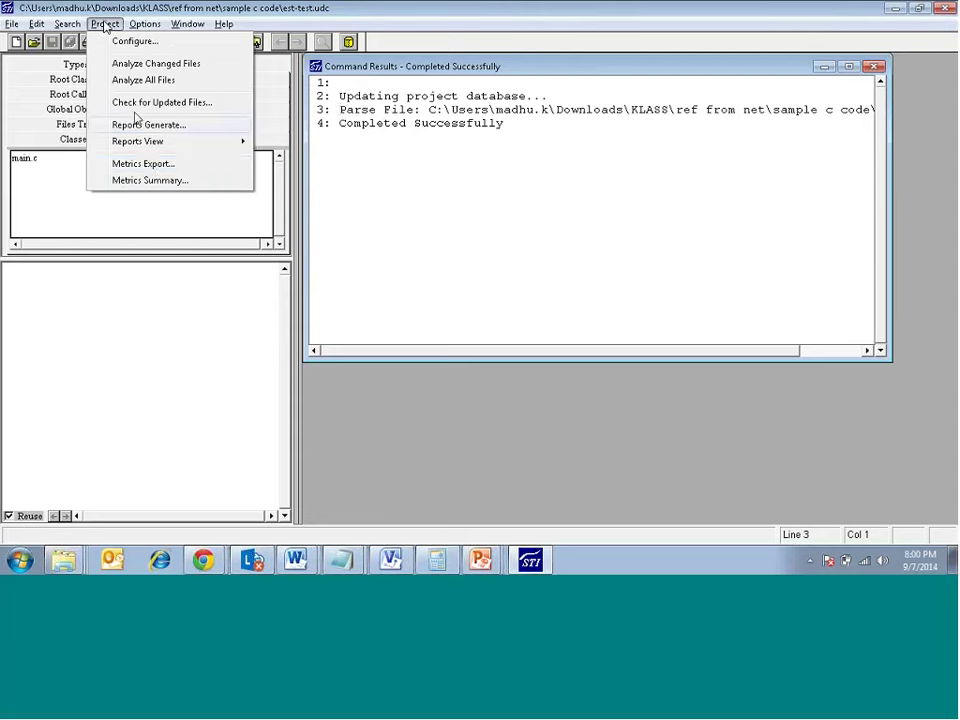
pyautogui.click(165, 164)
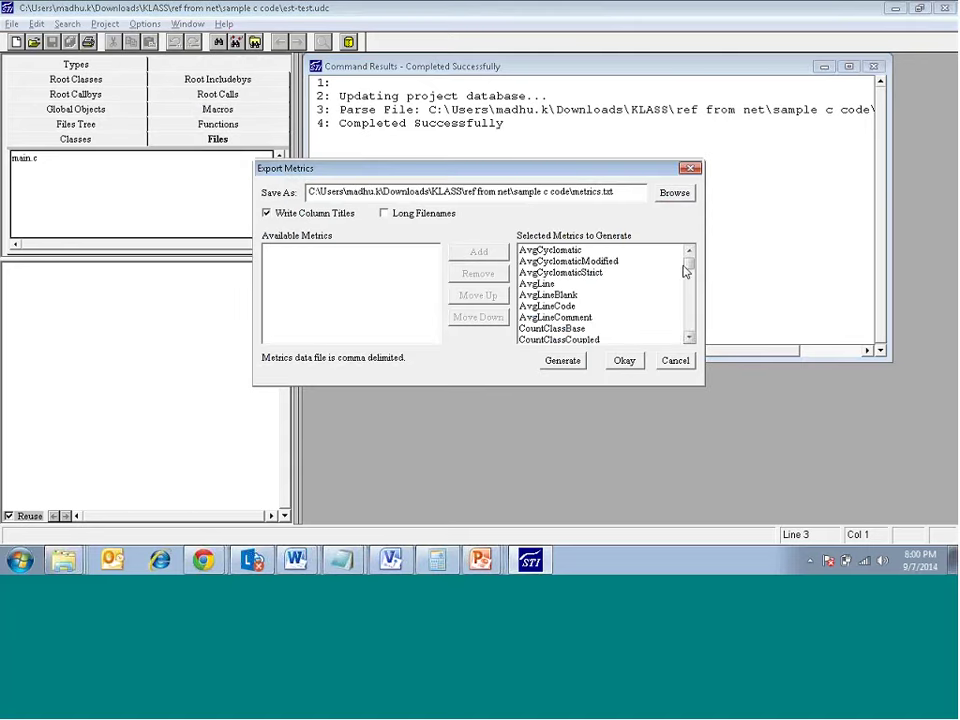
# Review the full list of metrics selected for generation, from the averages through the counts to the maximum values.
pyautogui.click(689, 337)
pyautogui.click(689, 337)
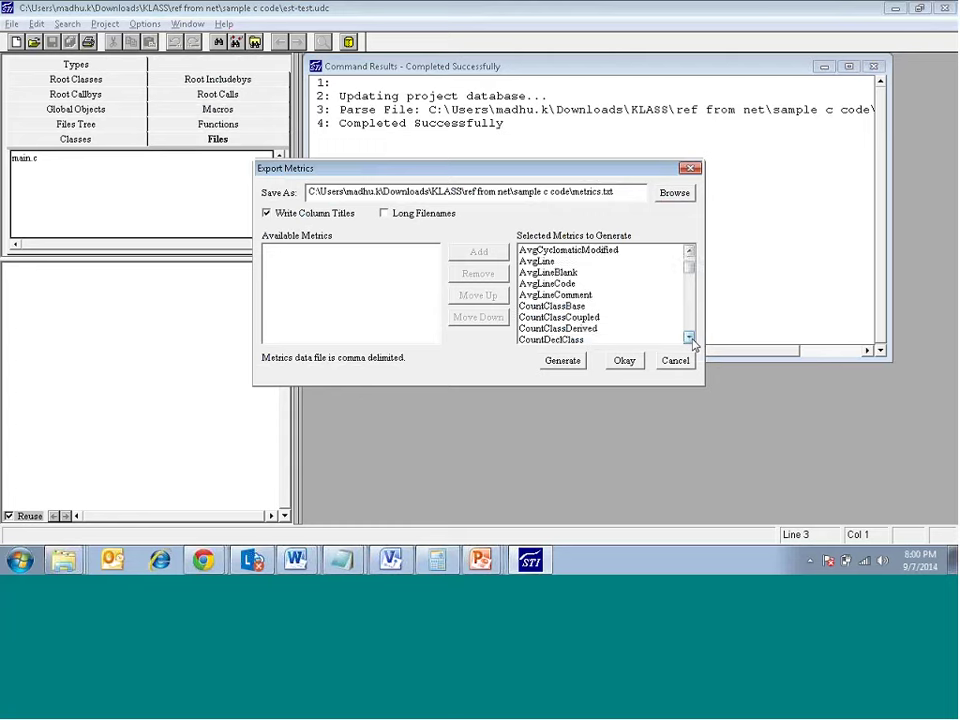
pyautogui.click(689, 337)
pyautogui.click(689, 337)
pyautogui.click(689, 337)
pyautogui.click(689, 337)
pyautogui.click(689, 337)
pyautogui.click(689, 337)
pyautogui.click(689, 337)
pyautogui.click(689, 337)
pyautogui.click(689, 337)
pyautogui.click(689, 337)
pyautogui.click(689, 337)
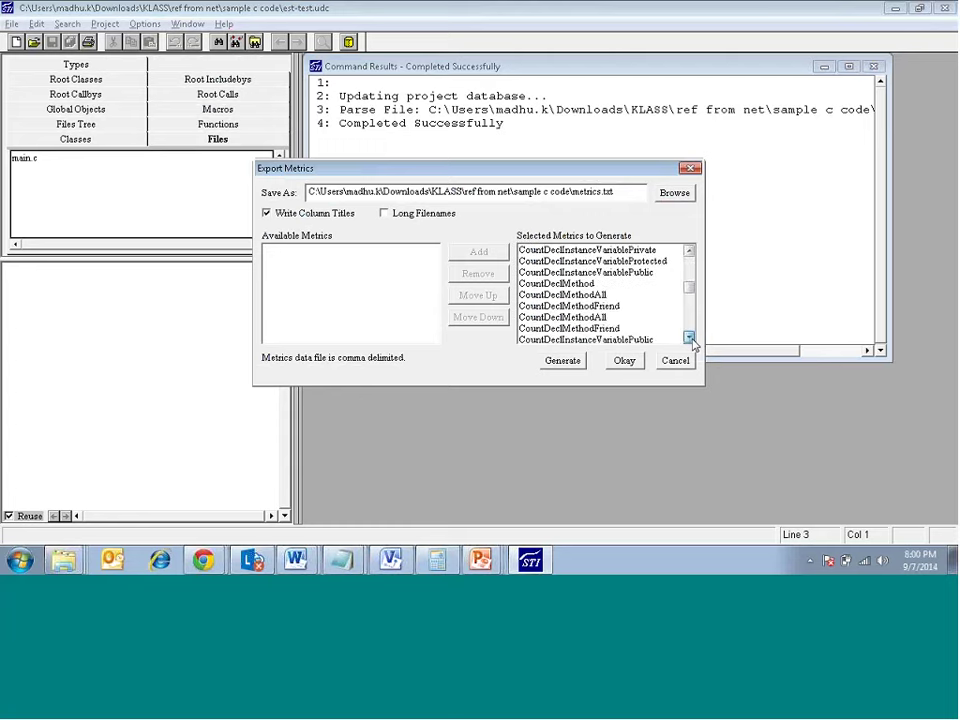
pyautogui.click(689, 337)
pyautogui.click(689, 337)
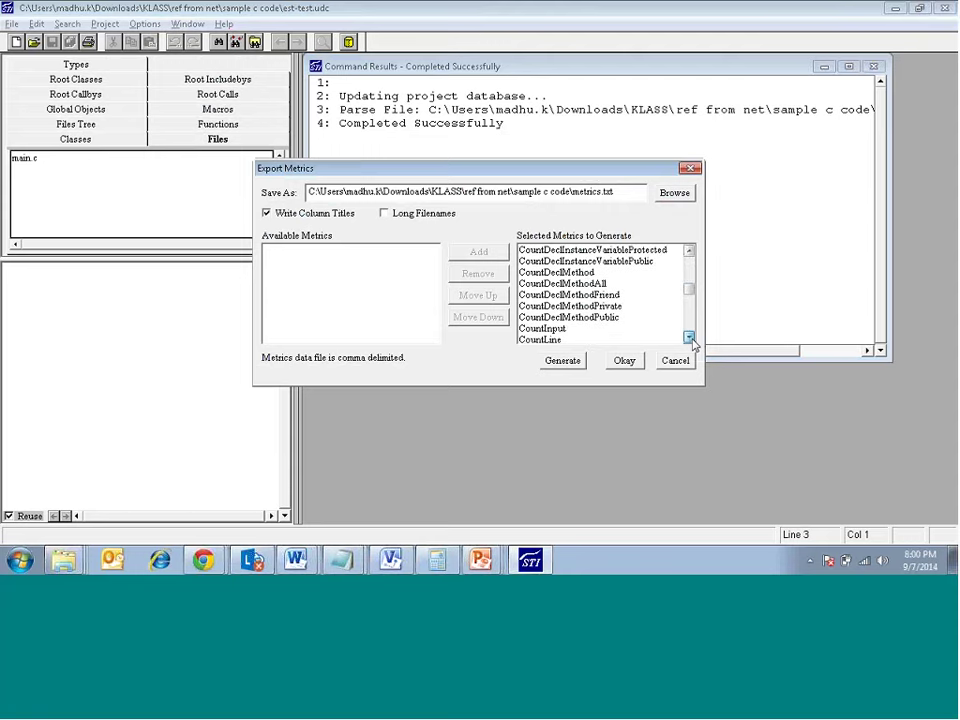
pyautogui.click(689, 337)
pyautogui.click(689, 337)
pyautogui.click(689, 337)
pyautogui.click(689, 337)
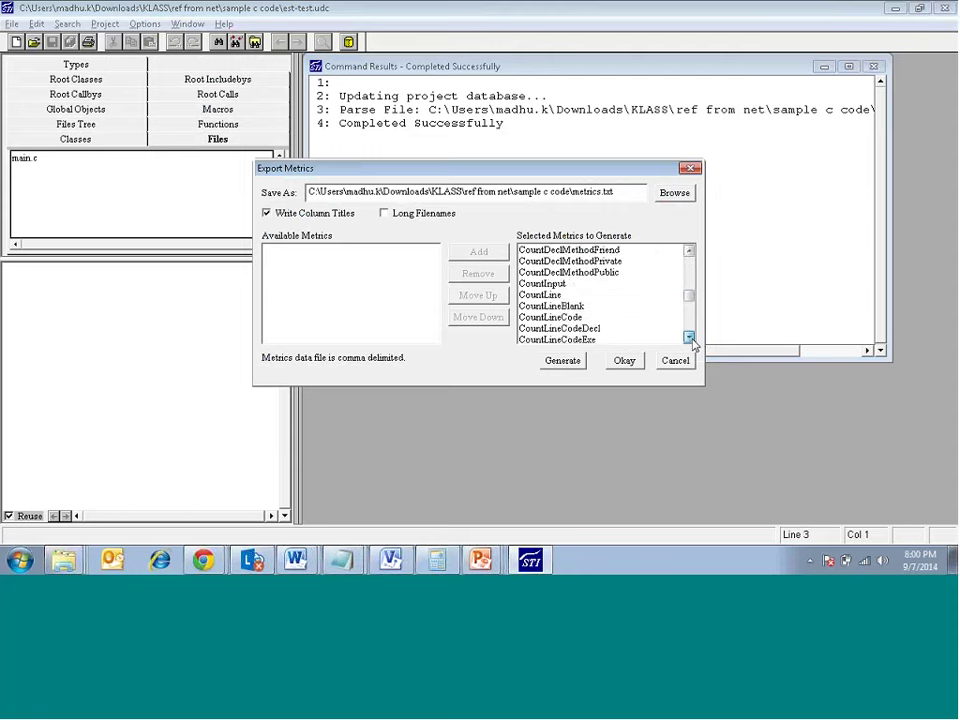
pyautogui.click(689, 337)
pyautogui.click(689, 337)
pyautogui.click(689, 337)
pyautogui.click(689, 337)
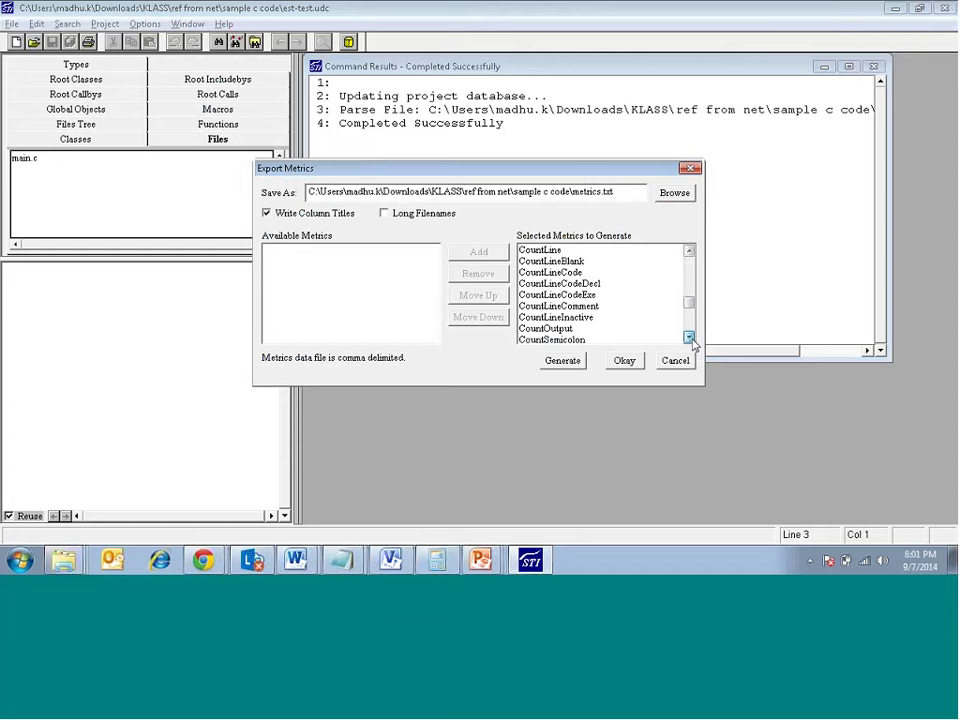
pyautogui.click(689, 337)
pyautogui.click(689, 337)
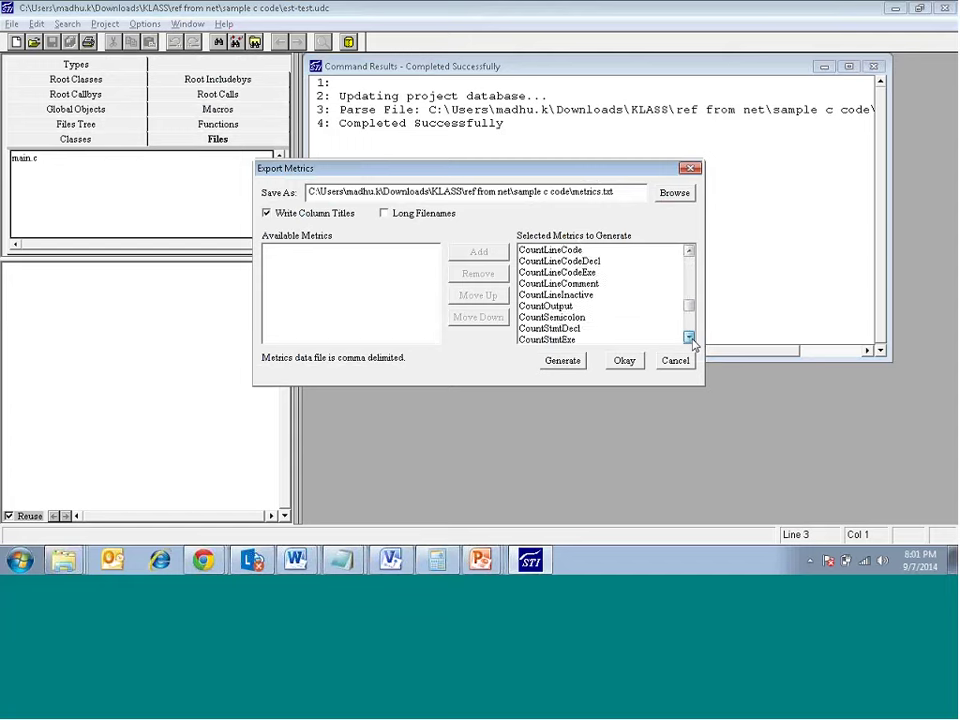
pyautogui.click(689, 337)
pyautogui.click(689, 337)
pyautogui.click(689, 337)
pyautogui.click(689, 337)
pyautogui.click(689, 337)
pyautogui.click(689, 337)
pyautogui.click(689, 337)
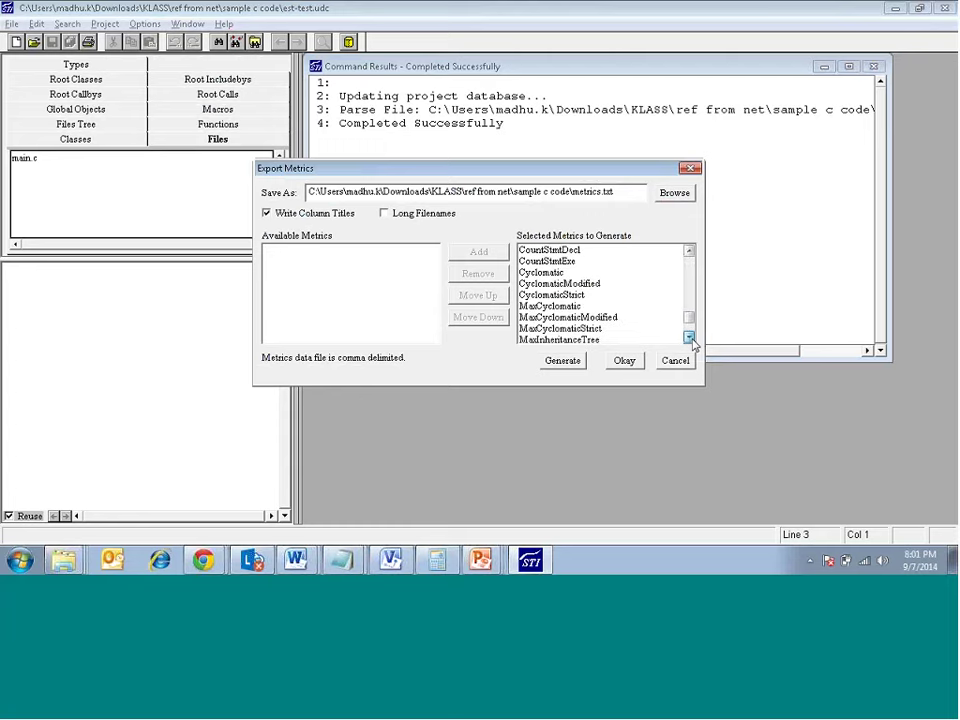
pyautogui.moveTo(689, 316); pyautogui.dragTo(691, 259)
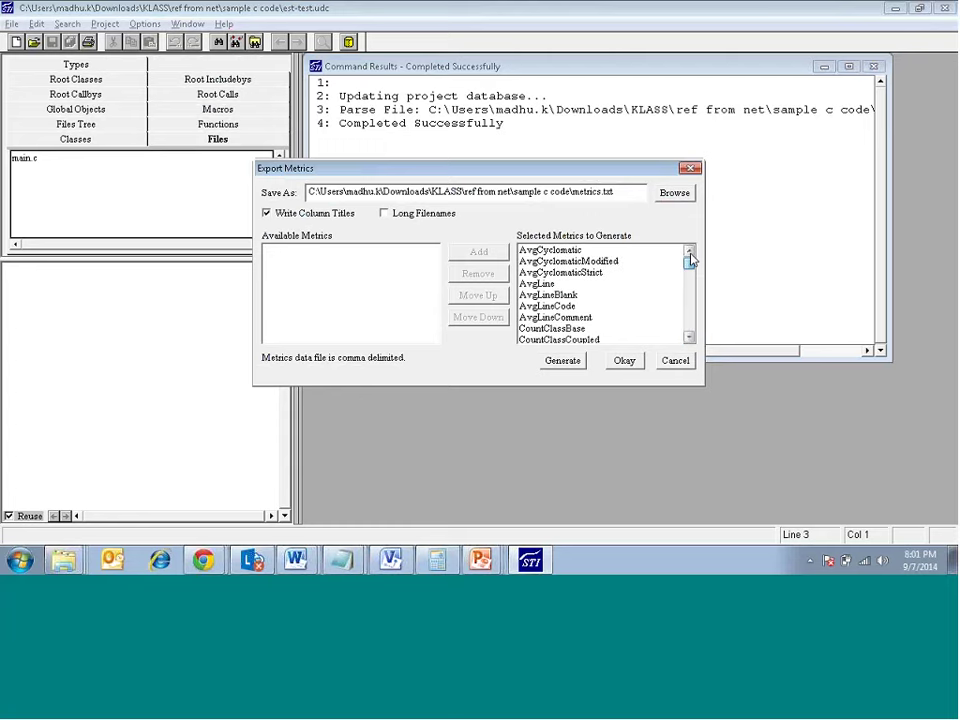
# Remove every metric, from AvgCyclomatic to RatioCommentToCode, from the selected metrics to generate.
pyautogui.click(560, 252)
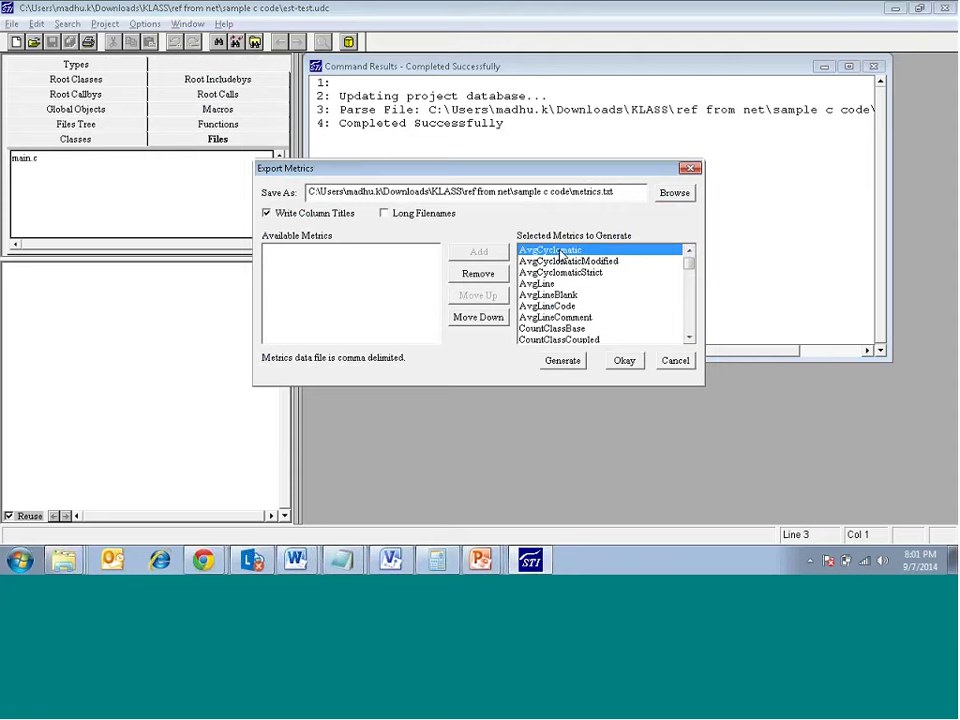
pyautogui.keyDown('shift'); pyautogui.click(561, 257); pyautogui.keyUp('shift')
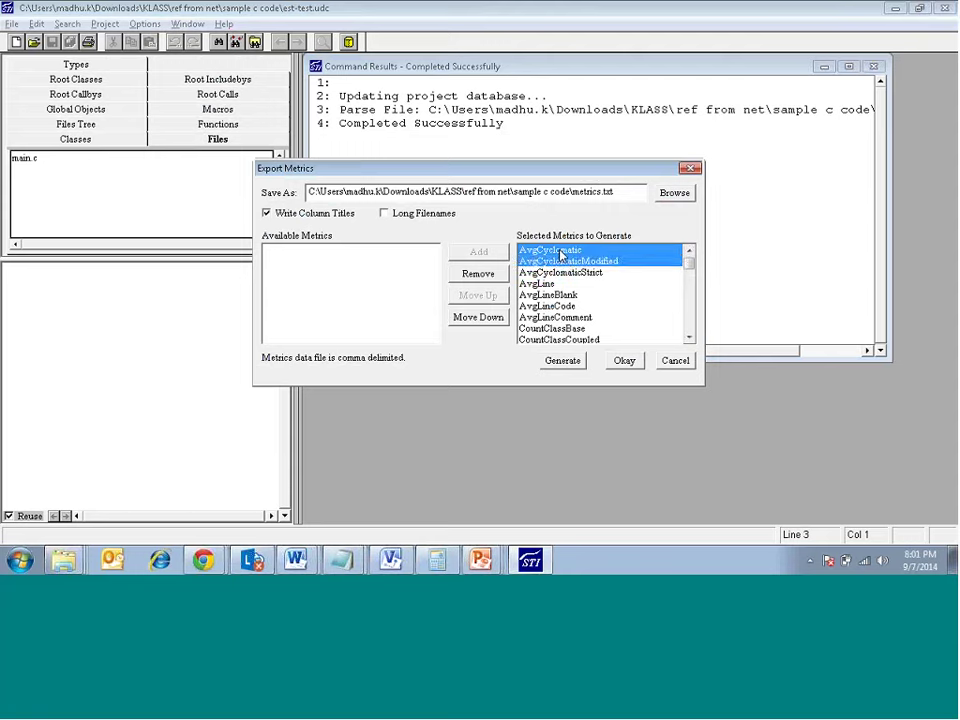
pyautogui.hotkey('shift', 'Down')
pyautogui.hotkey('shift', 'Down')
pyautogui.hotkey('shift', 'Down')
pyautogui.hotkey('shift', 'Down')
pyautogui.hotkey('shift', 'Down')
pyautogui.hotkey('shift', 'Down')
pyautogui.hotkey('shift', 'Down')
pyautogui.hotkey('shift', 'Down')
pyautogui.hotkey('shift', 'Down')
pyautogui.hotkey('shift', 'Down')
pyautogui.hotkey('shift', 'Down')
pyautogui.hotkey('shift', 'Down')
pyautogui.hotkey('shift', 'Down')
pyautogui.hotkey('shift', 'Down')
pyautogui.hotkey('shift', 'Down')
pyautogui.hotkey('shift', 'Down')
pyautogui.hotkey('shift', 'Down')
pyautogui.hotkey('shift', 'Down')
pyautogui.hotkey('shift', 'Down')
pyautogui.hotkey('shift', 'Down')
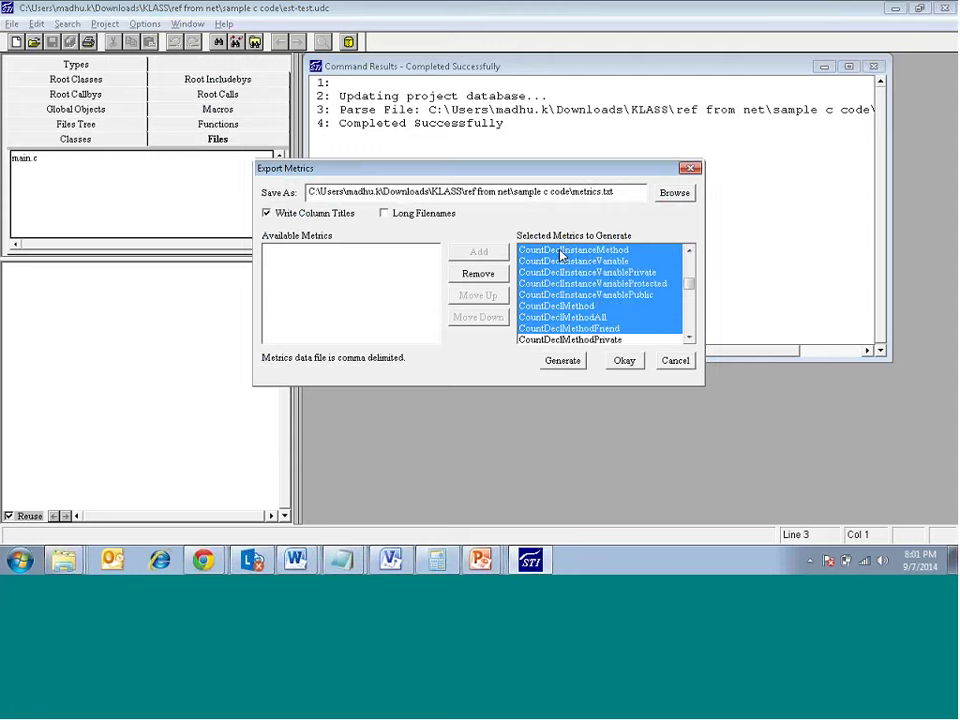
pyautogui.hotkey('shift', 'Down')
pyautogui.hotkey('shift', 'Down')
pyautogui.hotkey('shift', 'Down')
pyautogui.hotkey('shift', 'Down')
pyautogui.hotkey('shift', 'Down')
pyautogui.hotkey('shift', 'Down')
pyautogui.hotkey('shift', 'Down')
pyautogui.hotkey('shift', 'Down')
pyautogui.hotkey('shift', 'Down')
pyautogui.hotkey('shift', 'Down')
pyautogui.hotkey('shift', 'Down')
pyautogui.hotkey('shift', 'Down')
pyautogui.hotkey('shift', 'Down')
pyautogui.hotkey('shift', 'Down')
pyautogui.hotkey('shift', 'Down')
pyautogui.hotkey('shift', 'Down')
pyautogui.hotkey('shift', 'Down')
pyautogui.hotkey('shift', 'Down')
pyautogui.hotkey('shift', 'Down')
pyautogui.hotkey('shift', 'Down')
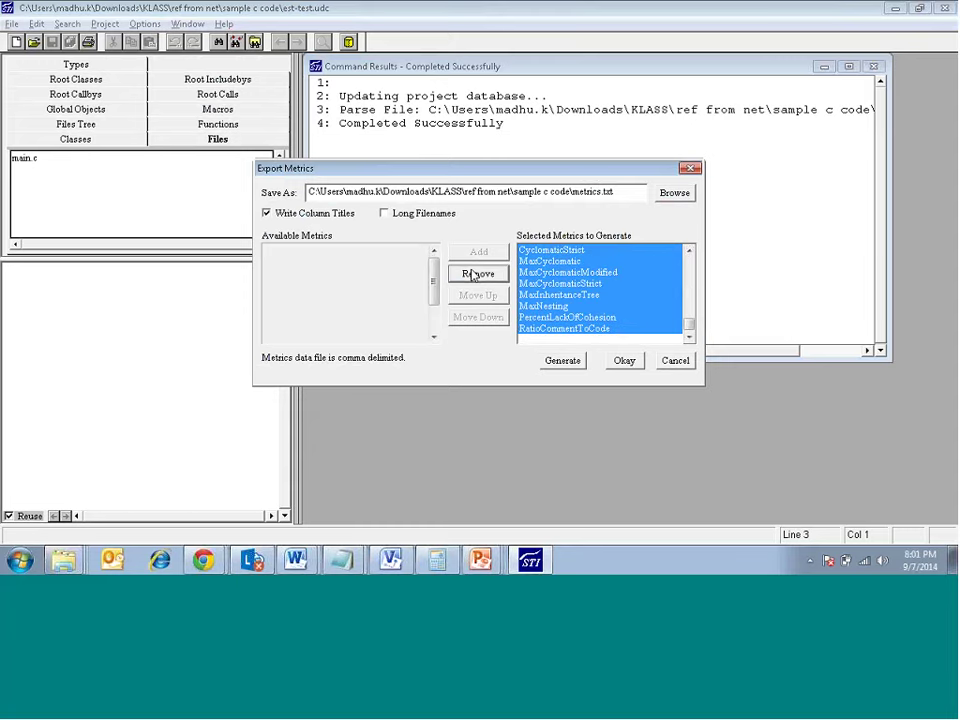
pyautogui.click(477, 272)
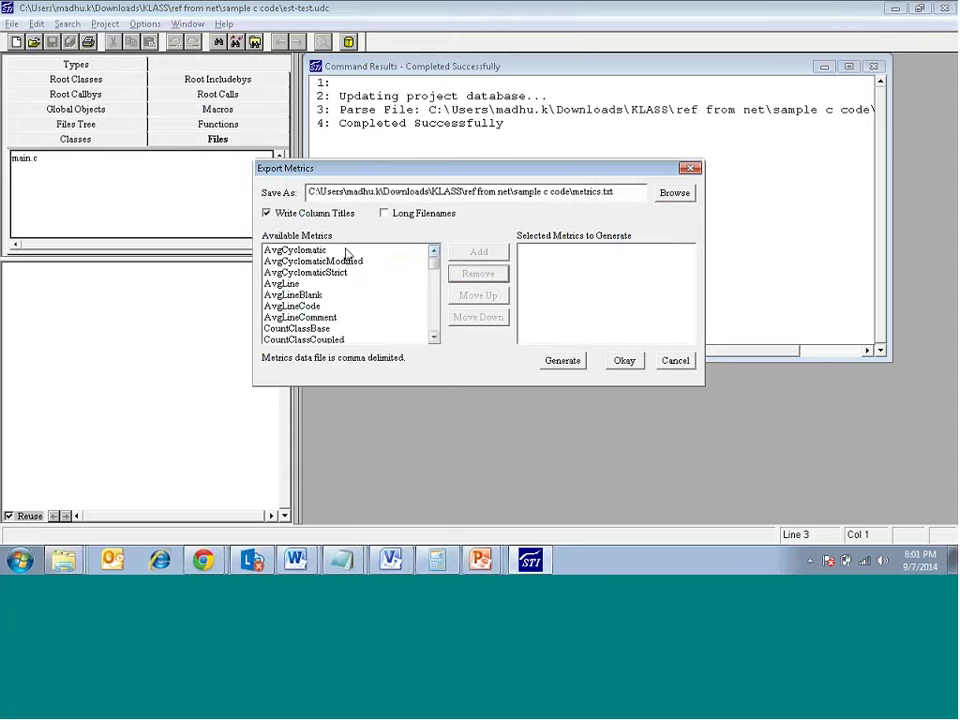
# Add AvgCyclomatic, AvgLine, AvgLineCode and AvgLineComment to the selected metrics to generate.
pyautogui.click(300, 252)
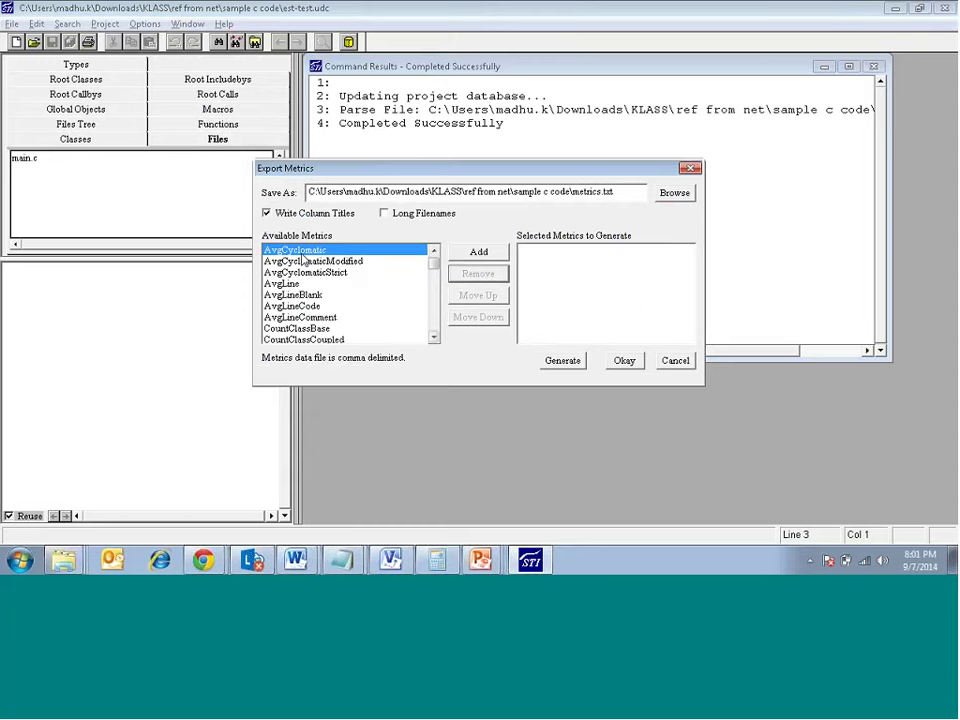
pyautogui.click(479, 254)
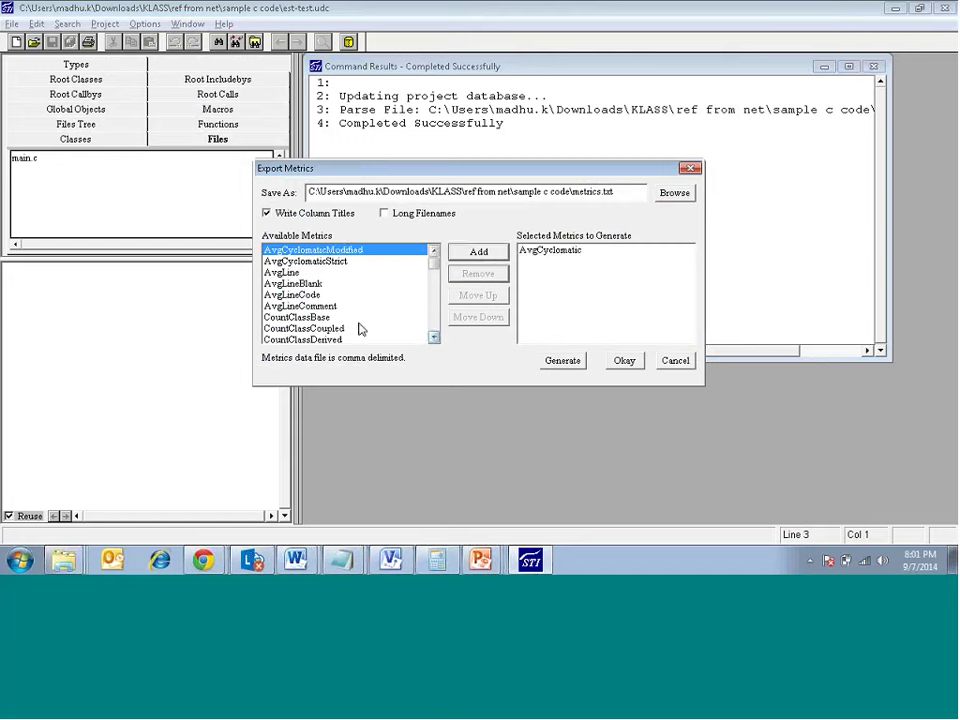
pyautogui.click(434, 339)
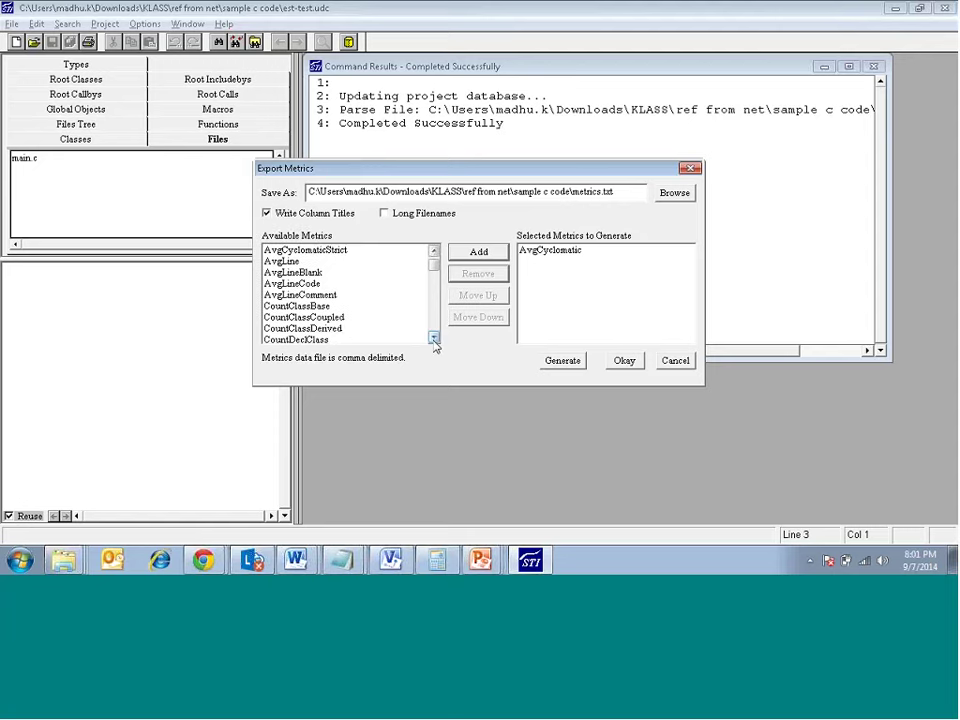
pyautogui.click(434, 339)
pyautogui.click(434, 339)
pyautogui.click(434, 339)
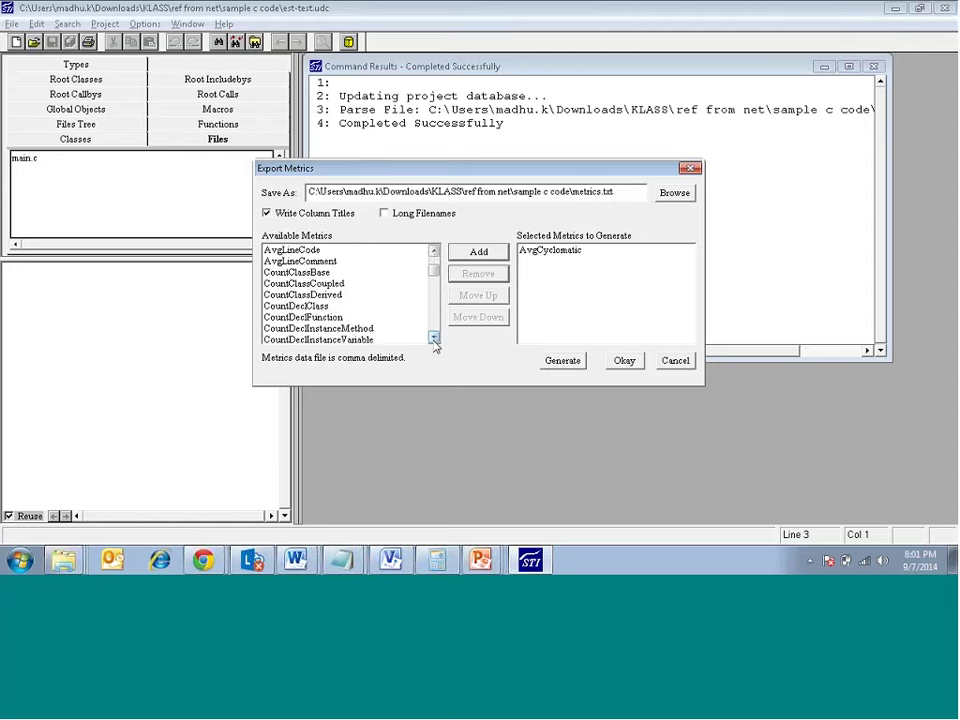
pyautogui.moveTo(434, 271); pyautogui.dragTo(434, 257)
pyautogui.click(290, 272)
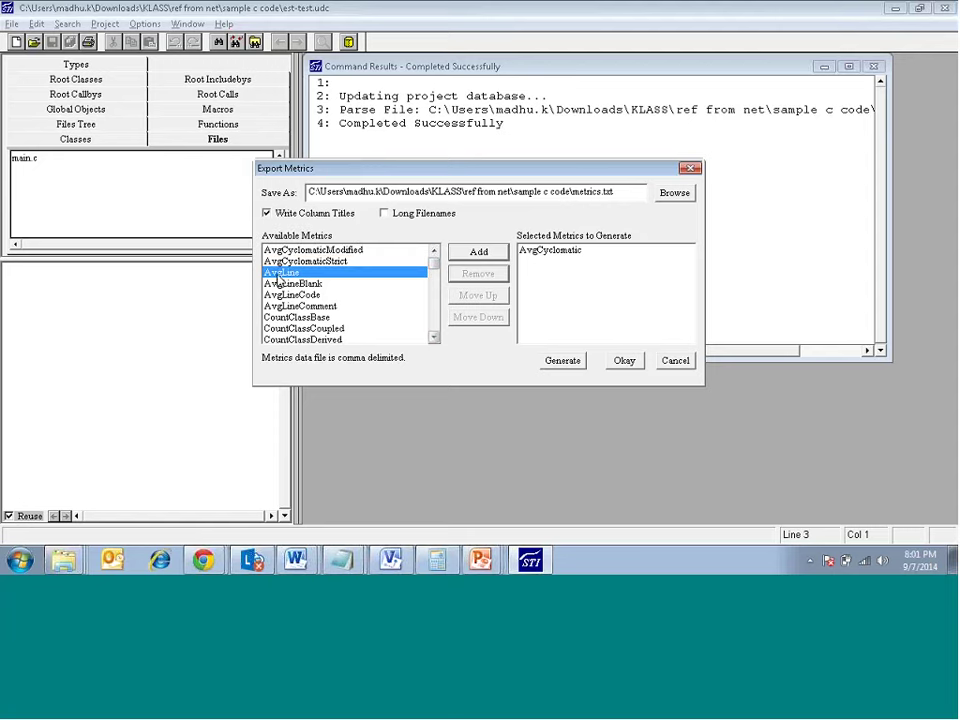
pyautogui.click(479, 252)
pyautogui.click(303, 285)
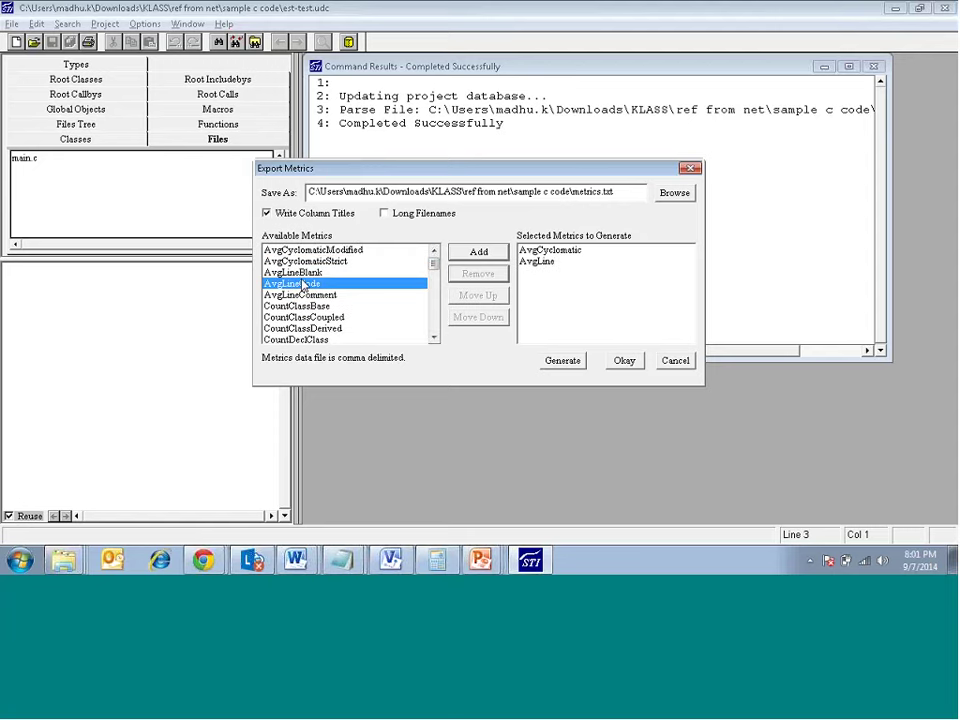
pyautogui.click(479, 252)
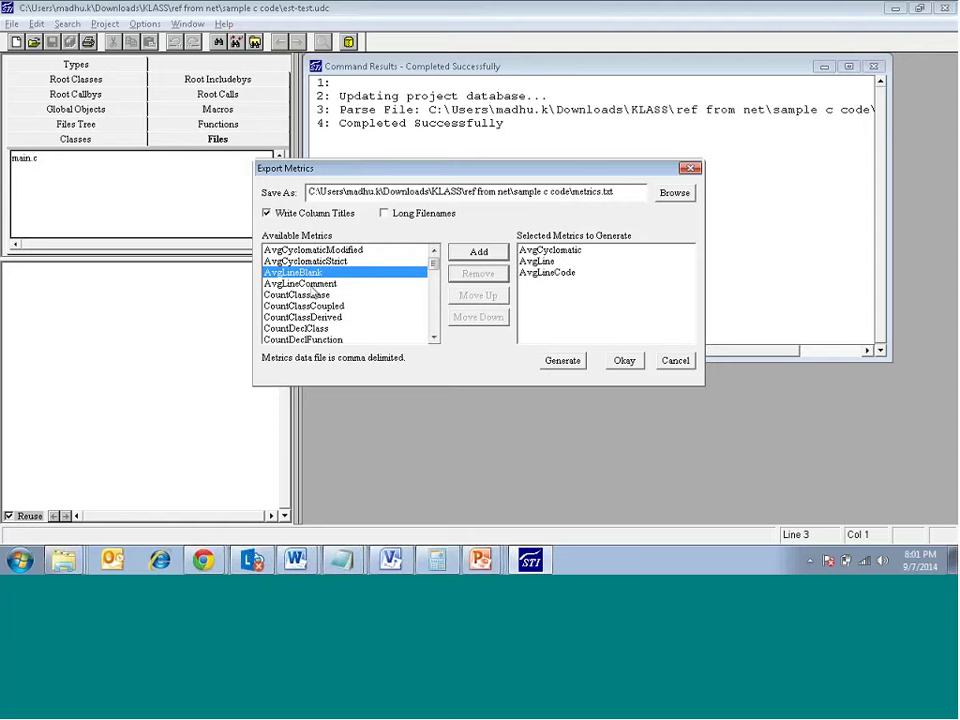
pyautogui.click(488, 252)
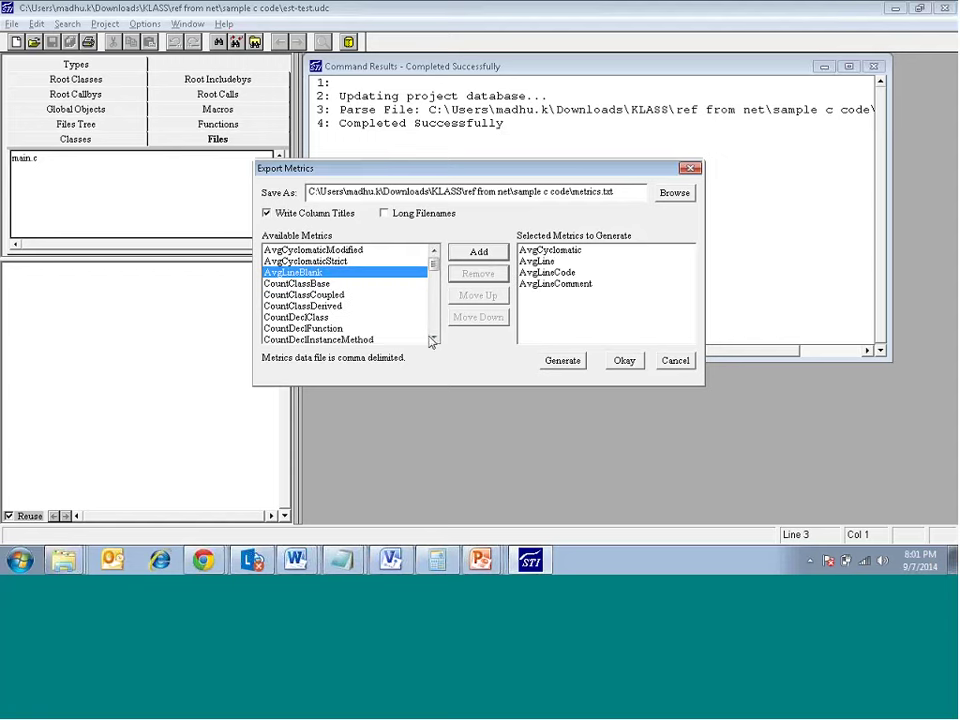
# Add the CountDeclFunction metric to the selected metrics to generate.
pyautogui.click(434, 339)
pyautogui.click(434, 339)
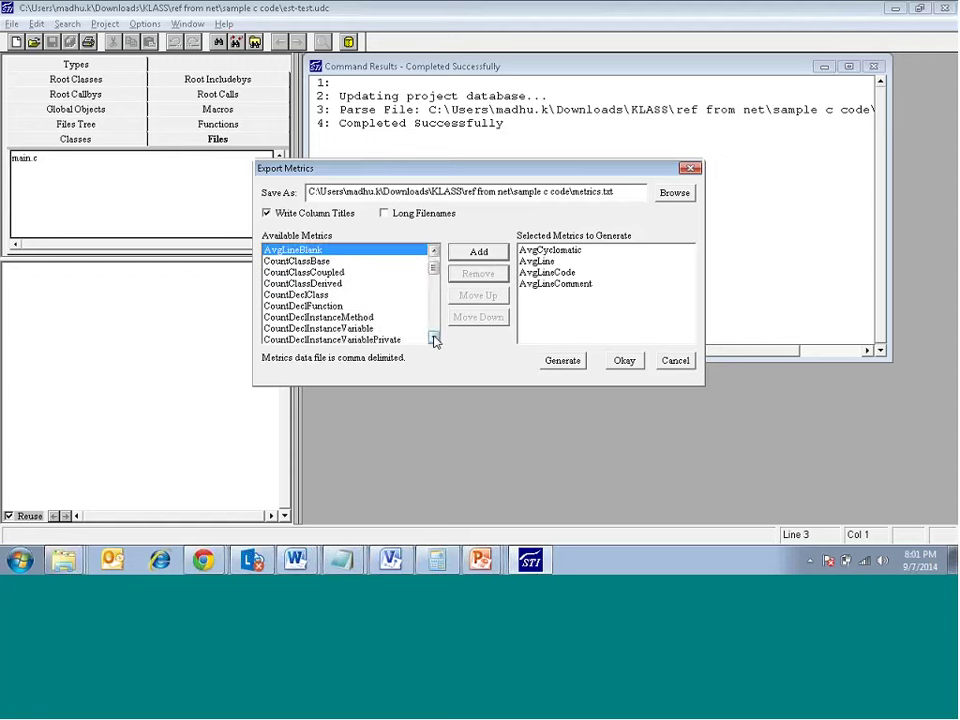
pyautogui.click(434, 339)
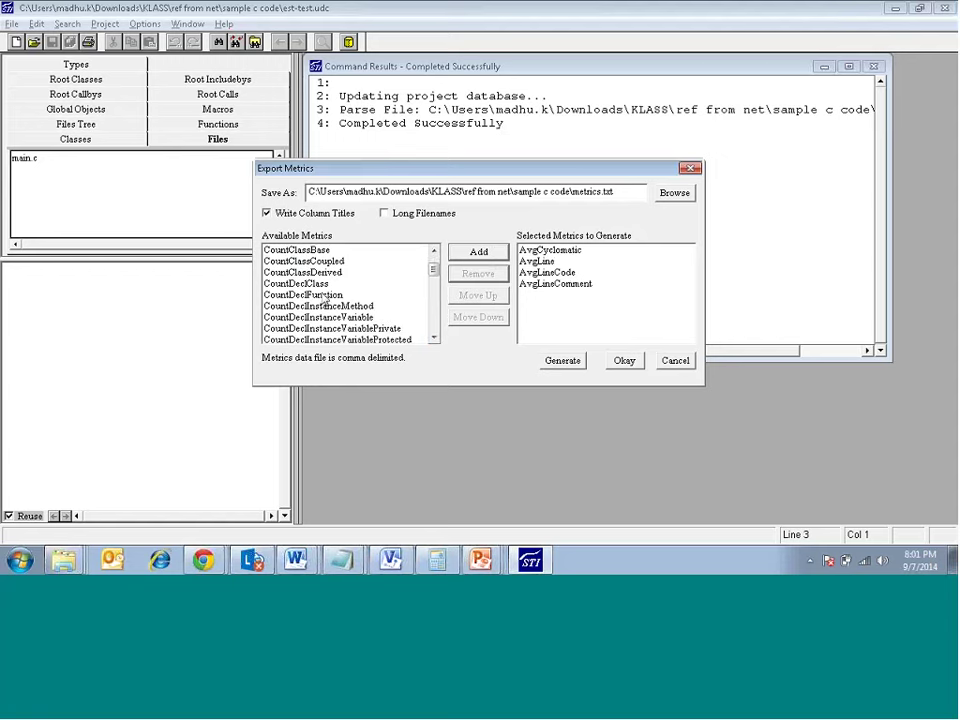
pyautogui.click(323, 295)
pyautogui.click(479, 252)
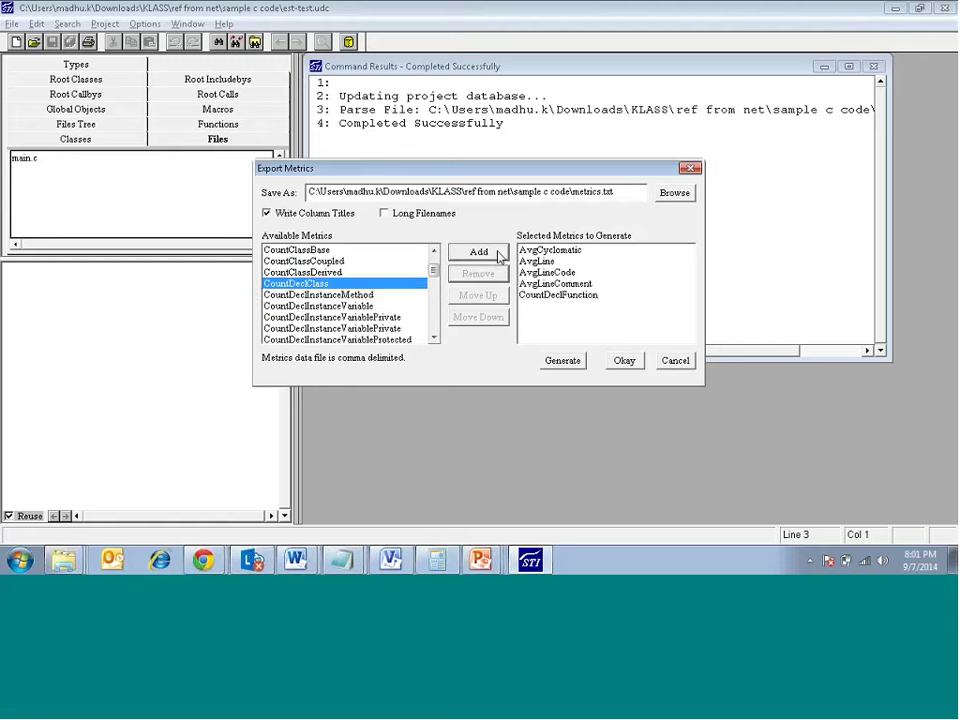
# Add the CountLine metric to the selected metrics to generate.
pyautogui.click(434, 339)
pyautogui.click(434, 339)
pyautogui.click(434, 339)
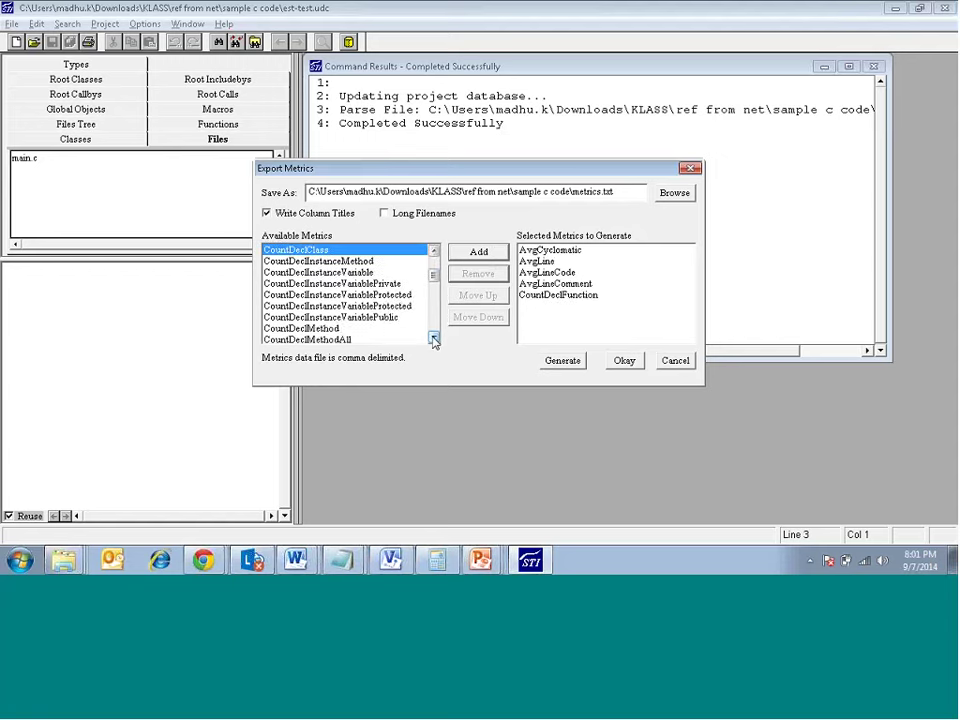
pyautogui.click(434, 339)
pyautogui.click(434, 339)
pyautogui.click(434, 339)
pyautogui.click(434, 339)
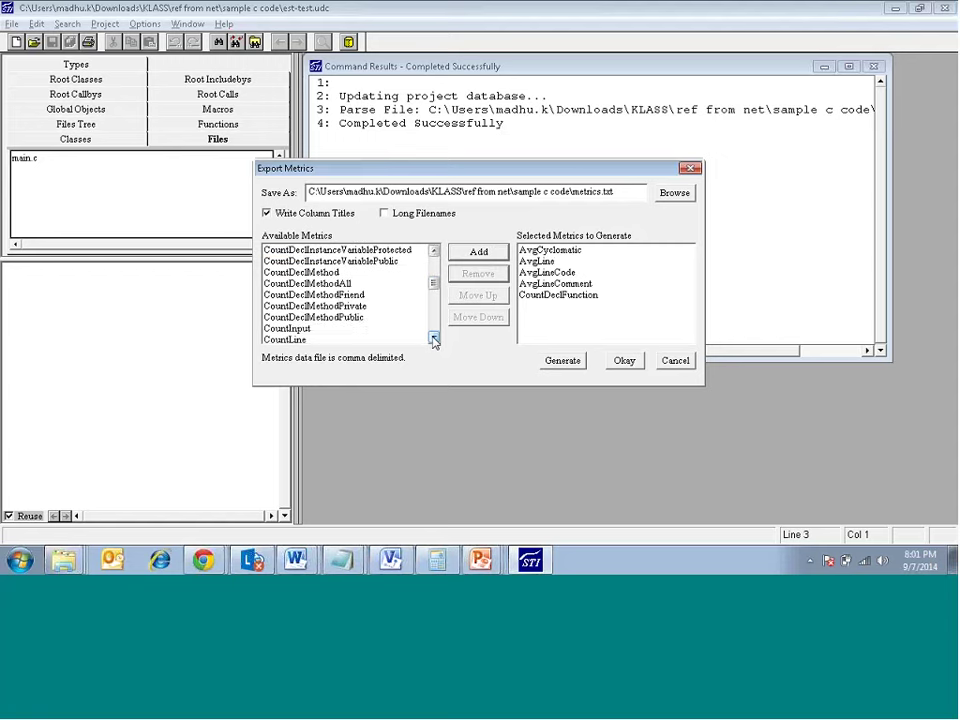
pyautogui.click(434, 339)
pyautogui.click(434, 339)
pyautogui.click(434, 339)
pyautogui.click(434, 339)
pyautogui.click(271, 294)
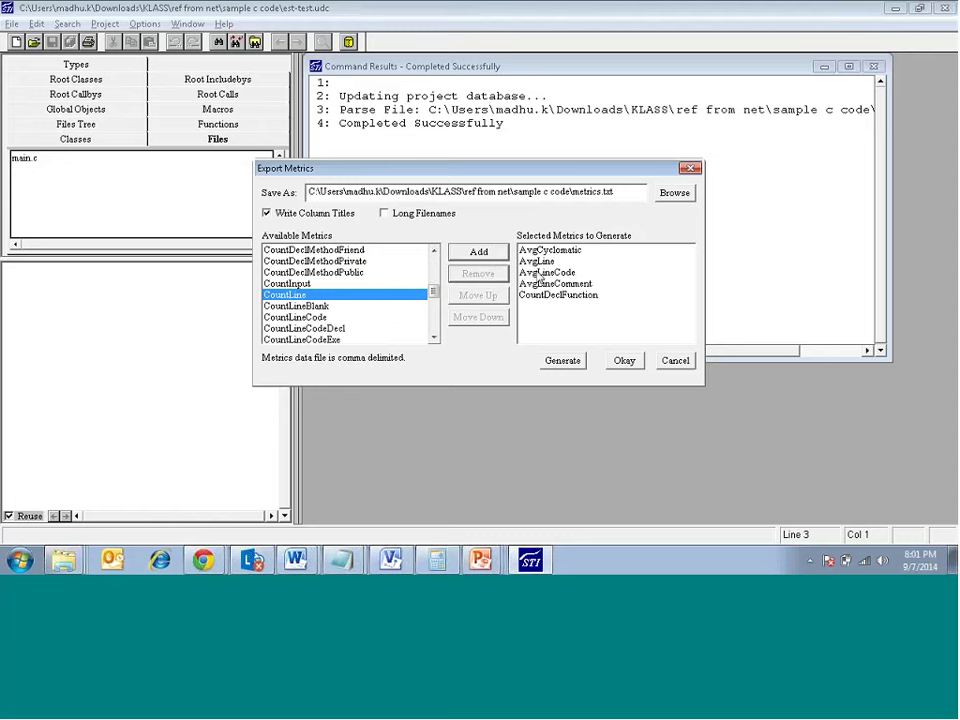
pyautogui.click(479, 252)
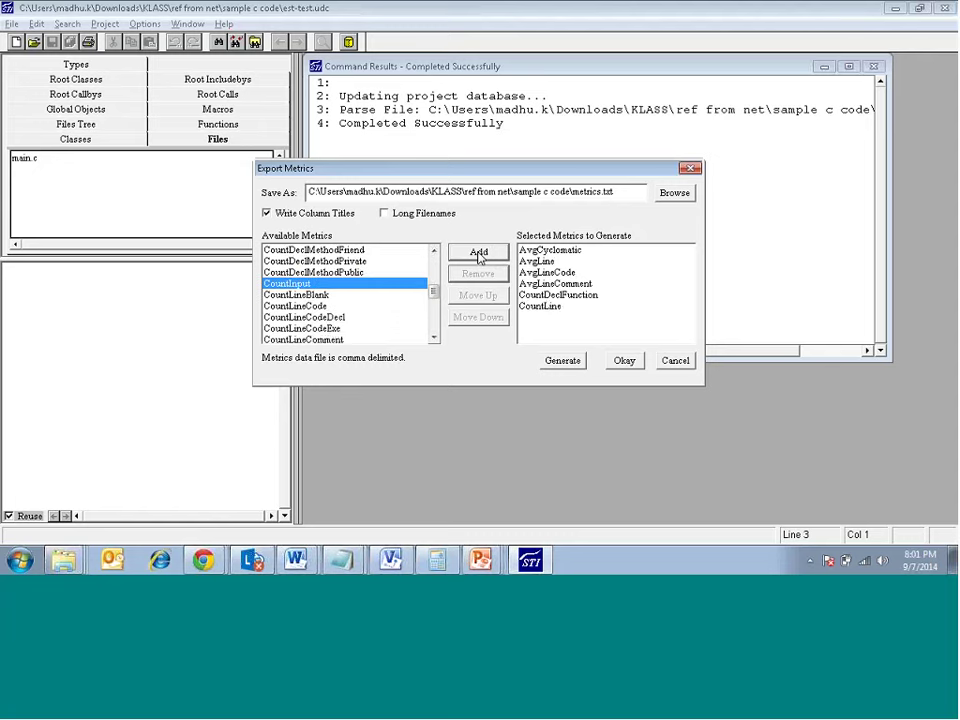
# Remove AvgLine, AvgLineCode and AvgLineComment from the selected metrics to generate.
pyautogui.click(555, 295)
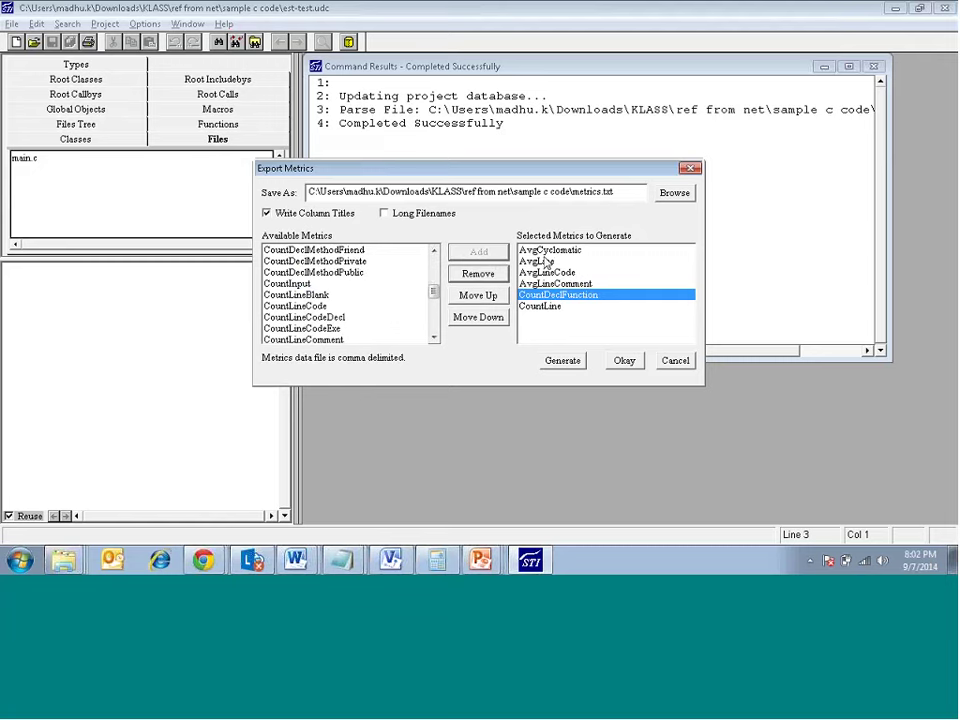
pyautogui.click(545, 261)
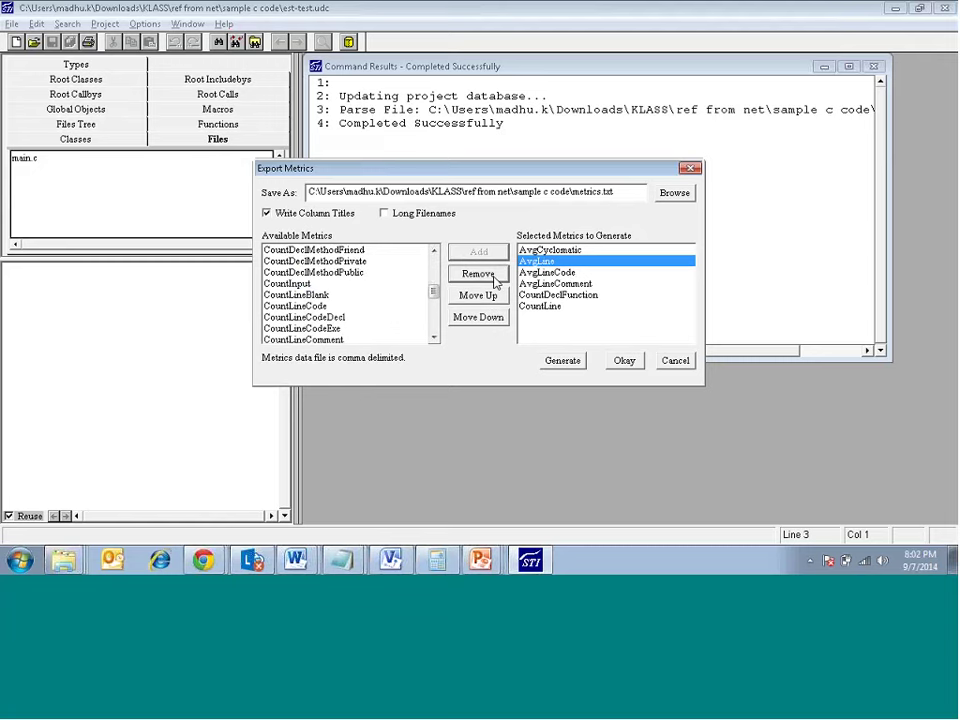
pyautogui.click(478, 274)
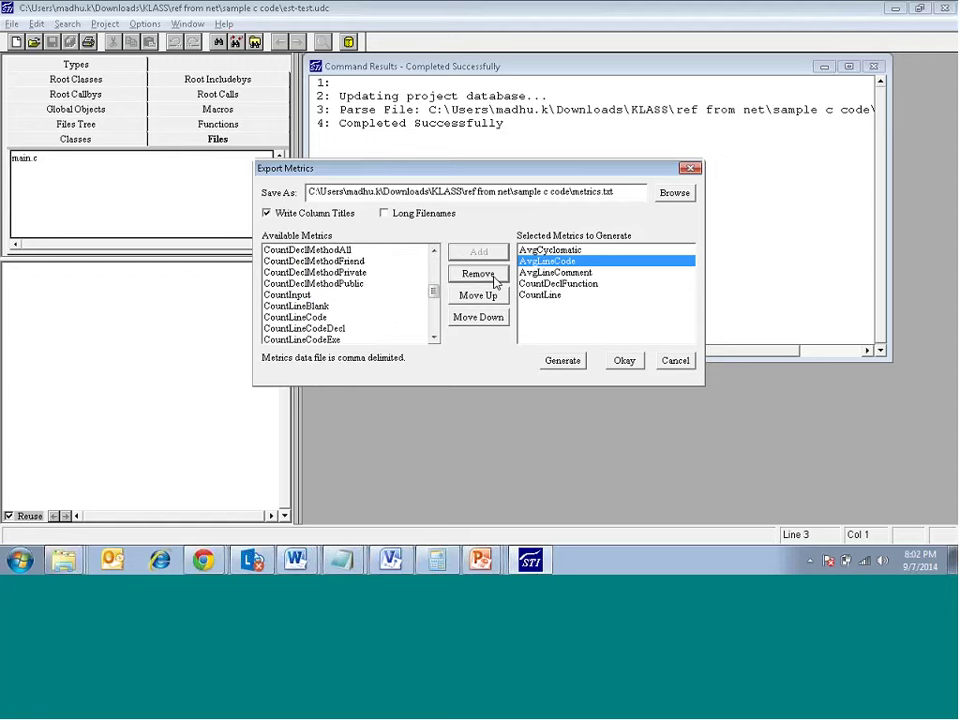
pyautogui.click(492, 279)
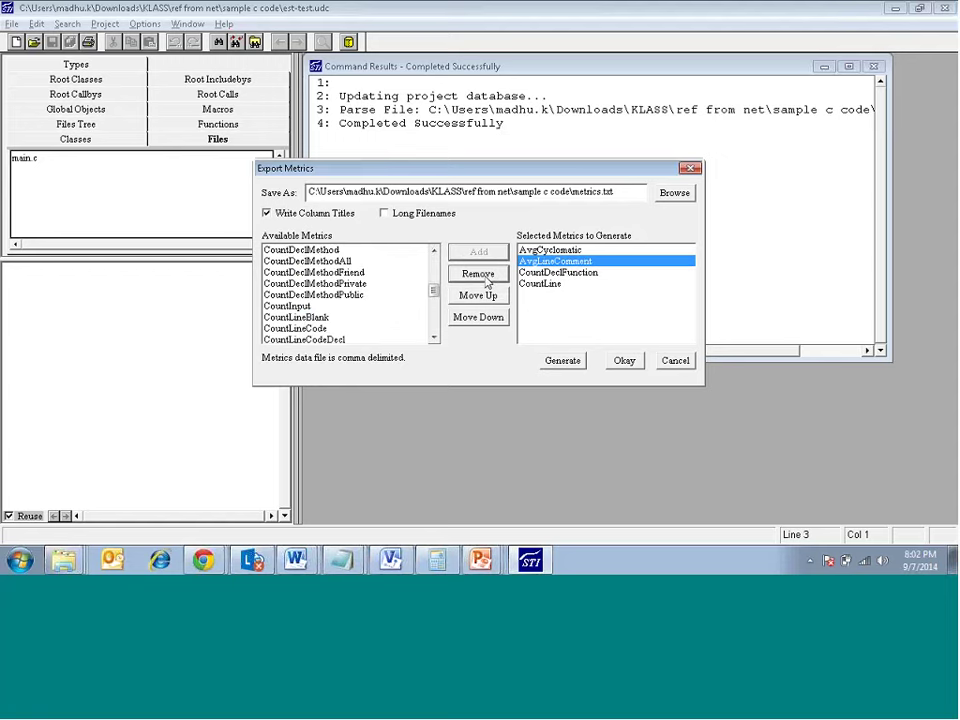
pyautogui.click(487, 283)
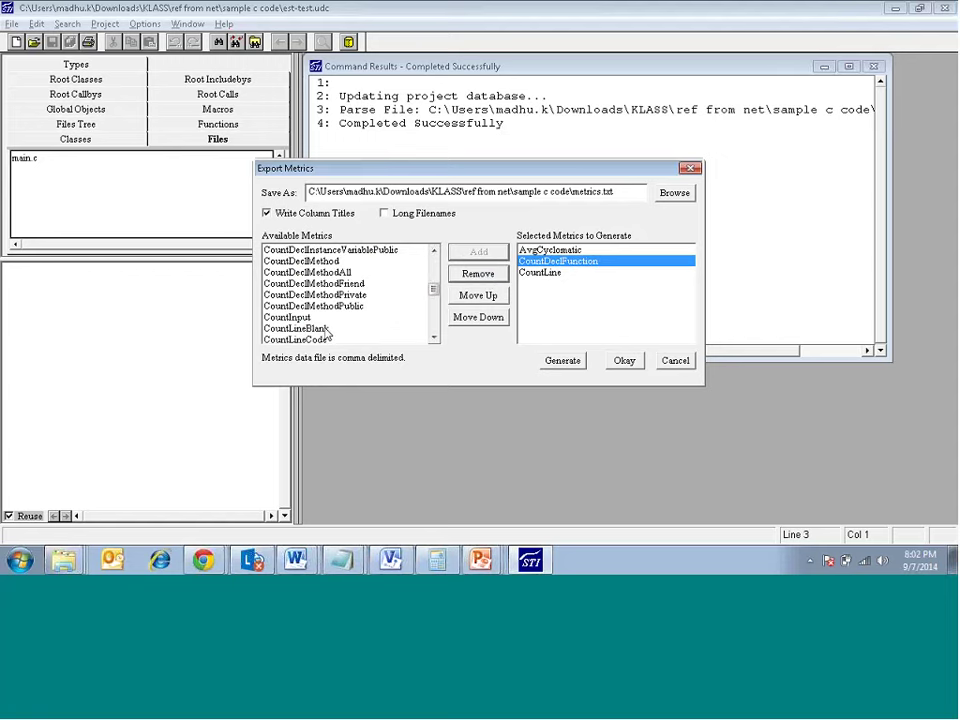
# Add CountLineBlank, CountLineCode, CountLineCodeDecl, CountLineCodeExe and CountLineComment to the selected metrics to generate.
pyautogui.click(325, 331)
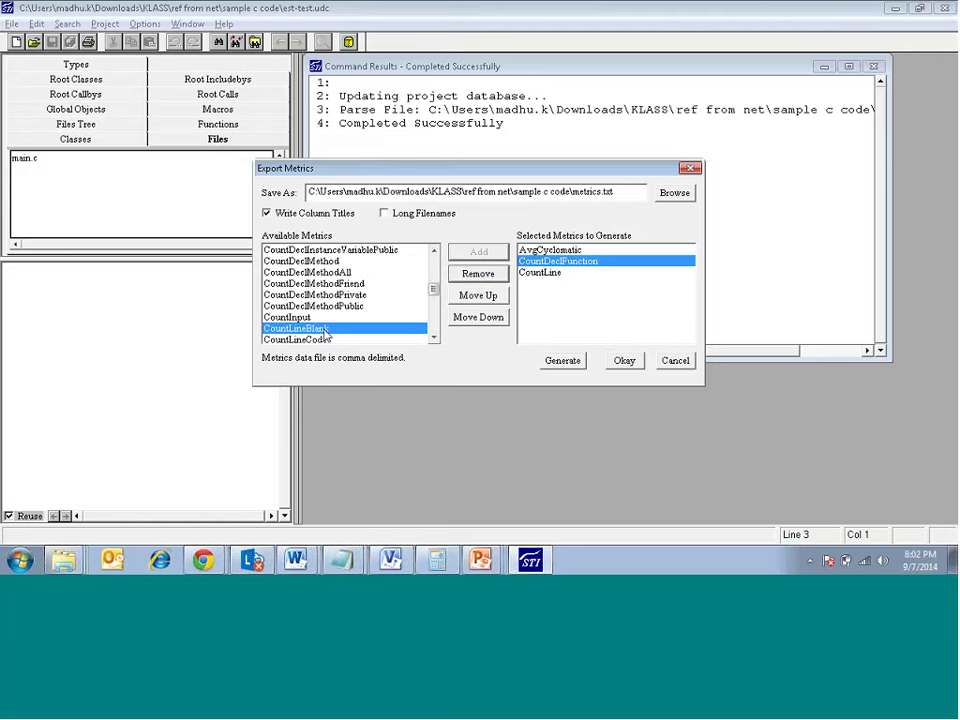
pyautogui.click(325, 331)
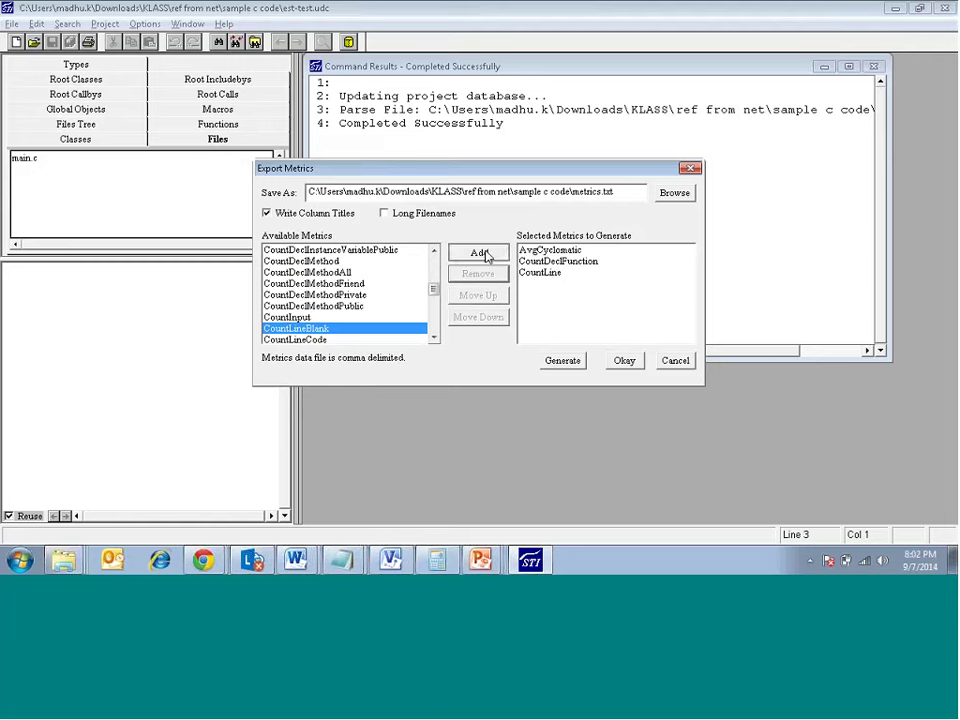
pyautogui.click(485, 254)
pyautogui.click(482, 252)
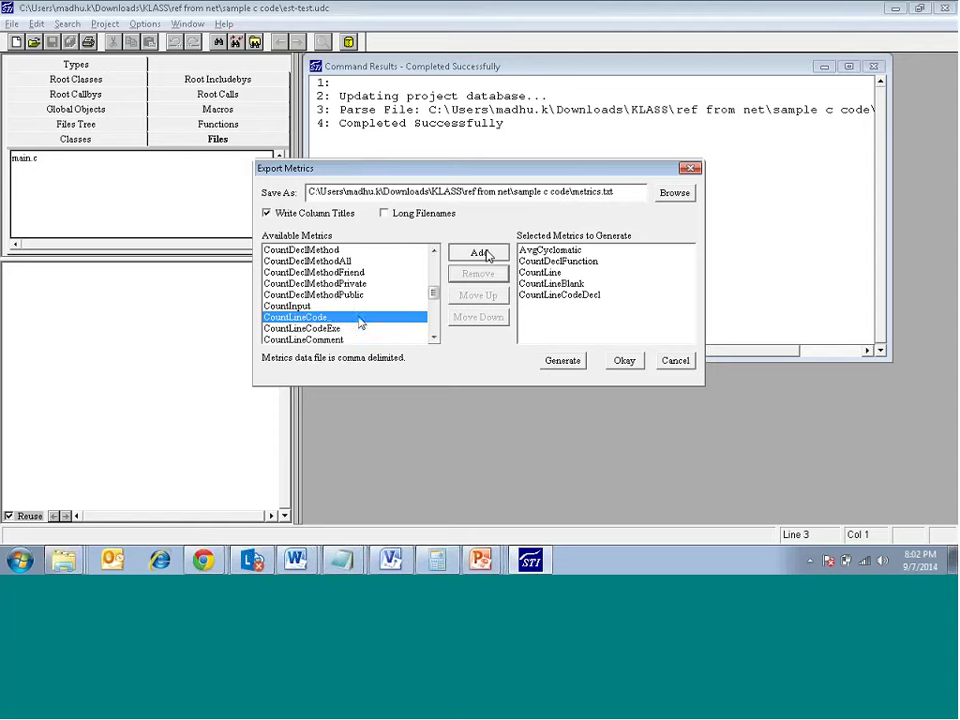
pyautogui.click(466, 247)
pyautogui.click(479, 251)
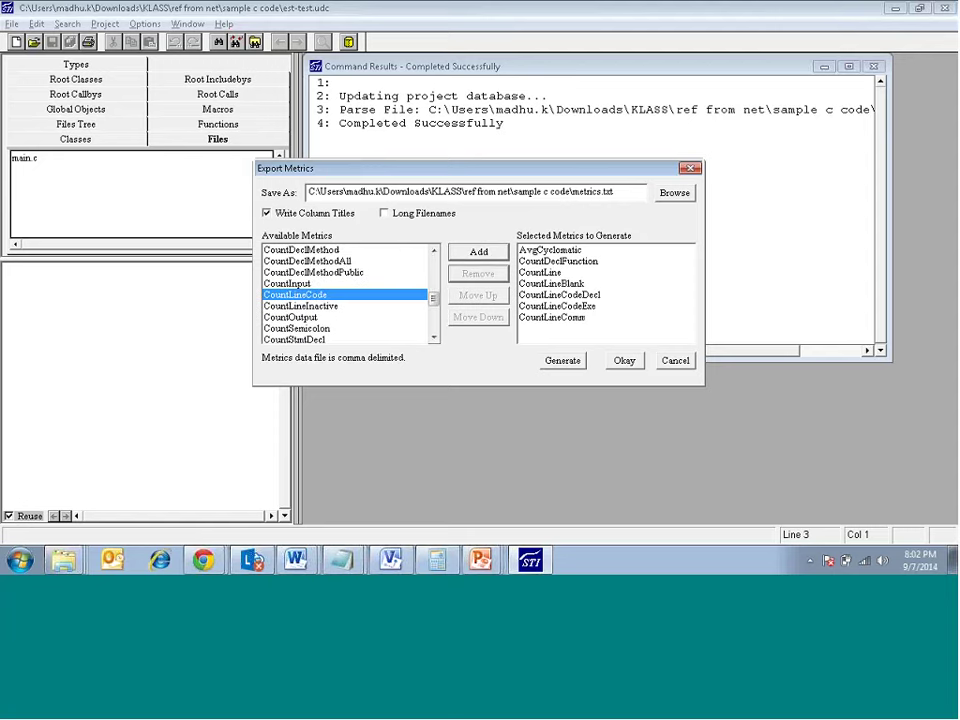
pyautogui.click(482, 252)
# Add Cyclomatic to the selected metrics to generate and remove AvgCyclomatic from them.
pyautogui.click(434, 338)
pyautogui.click(434, 338)
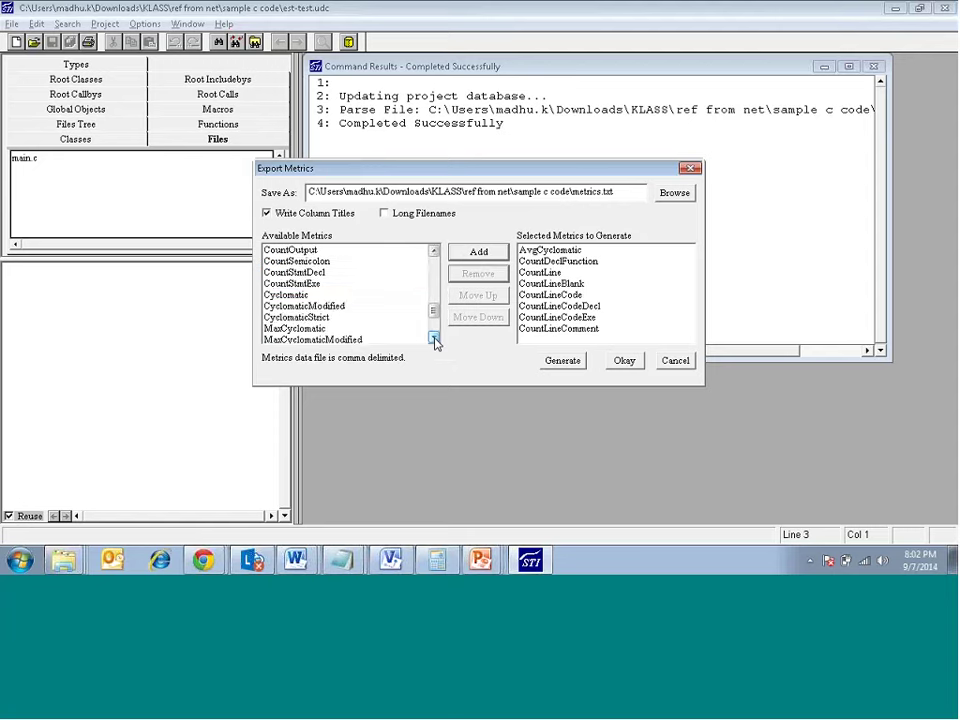
pyautogui.click(290, 285)
pyautogui.click(478, 252)
pyautogui.click(567, 253)
pyautogui.click(478, 273)
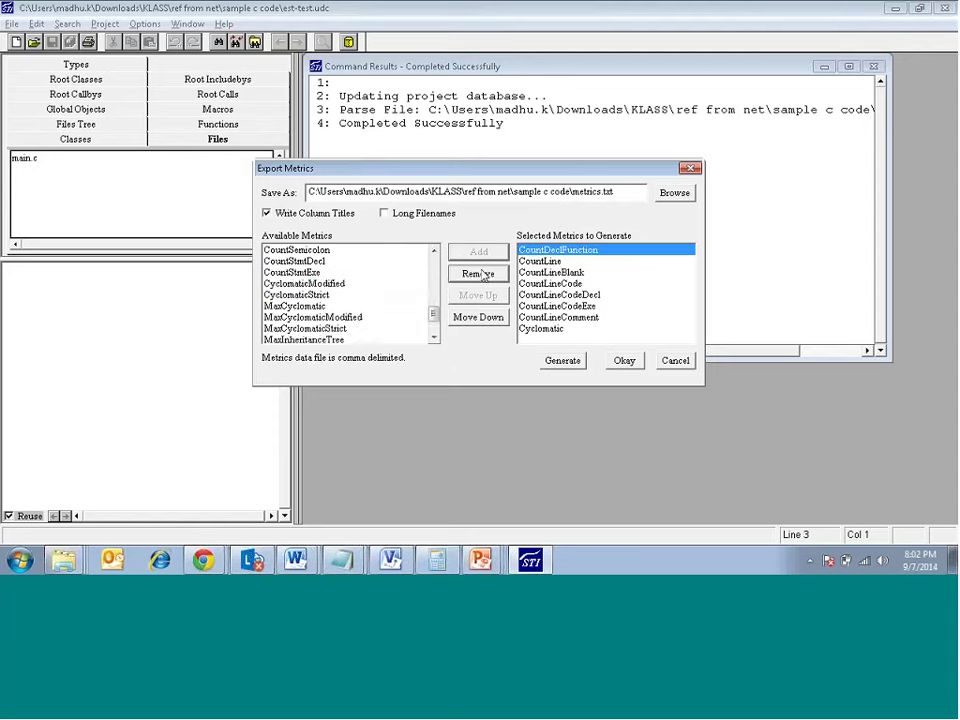
# Add the RatioCommentToCode metric to the selected metrics to generate.
pyautogui.click(434, 338)
pyautogui.click(300, 306)
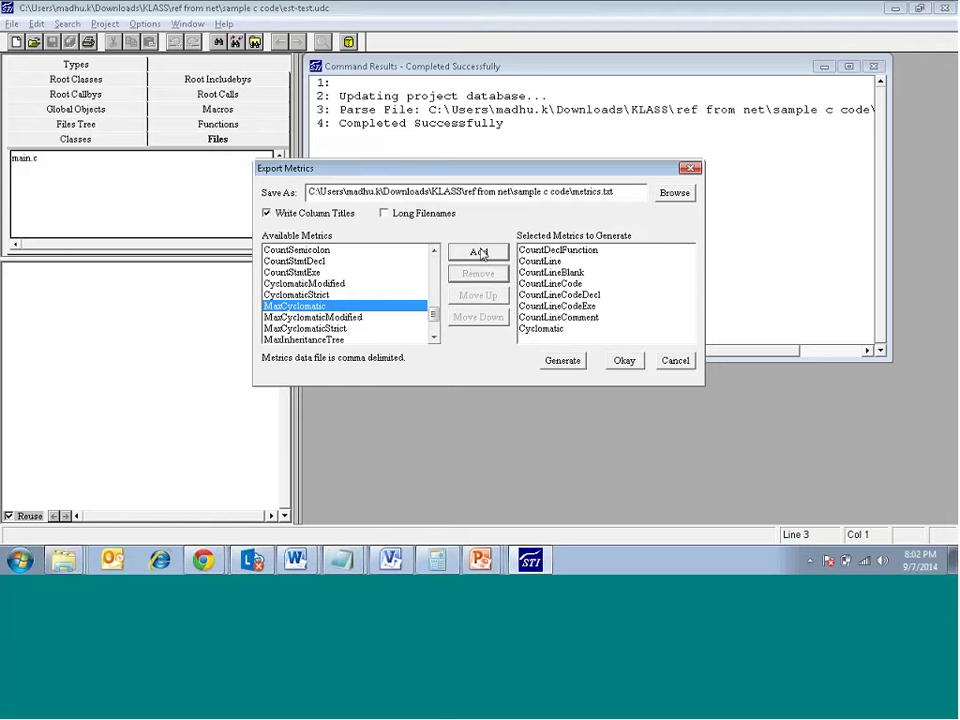
pyautogui.click(434, 338)
pyautogui.click(434, 338)
pyautogui.click(434, 338)
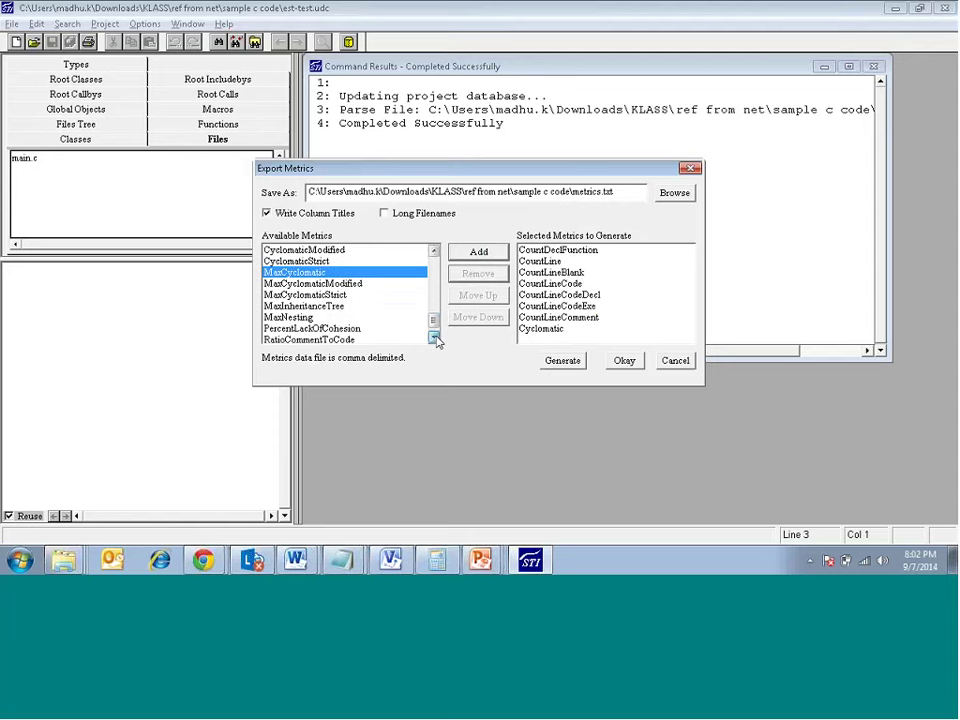
pyautogui.click(434, 338)
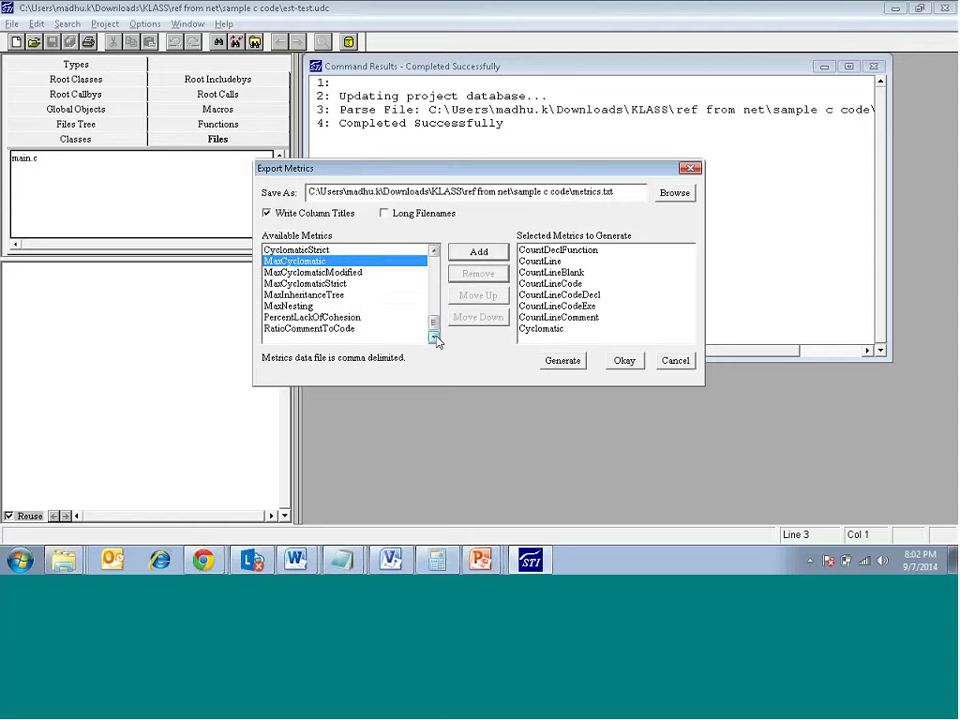
pyautogui.click(298, 330)
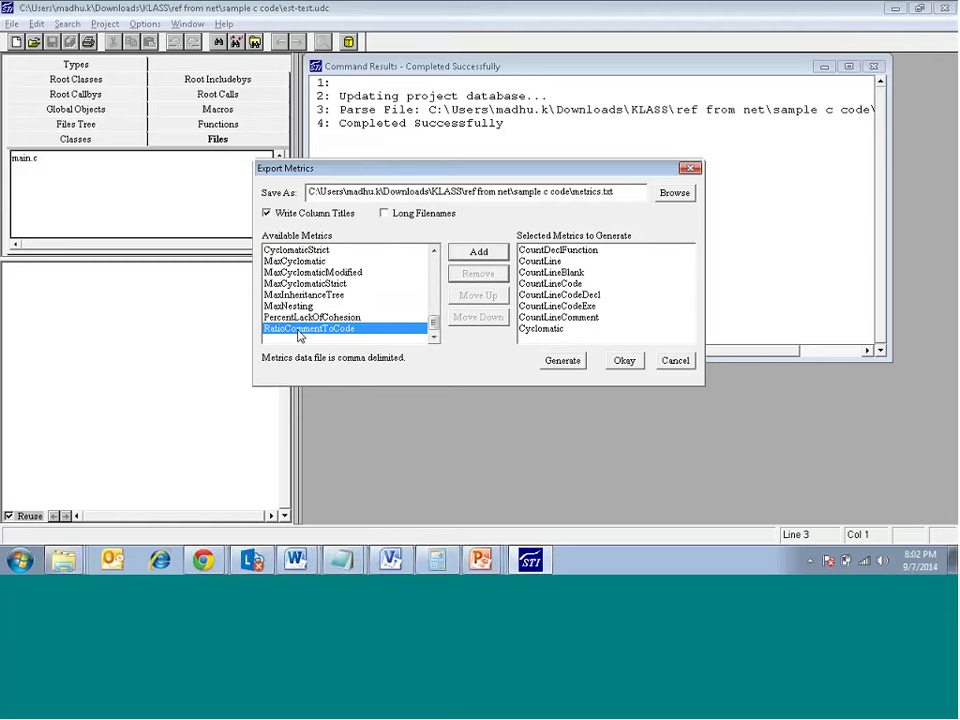
pyautogui.click(476, 259)
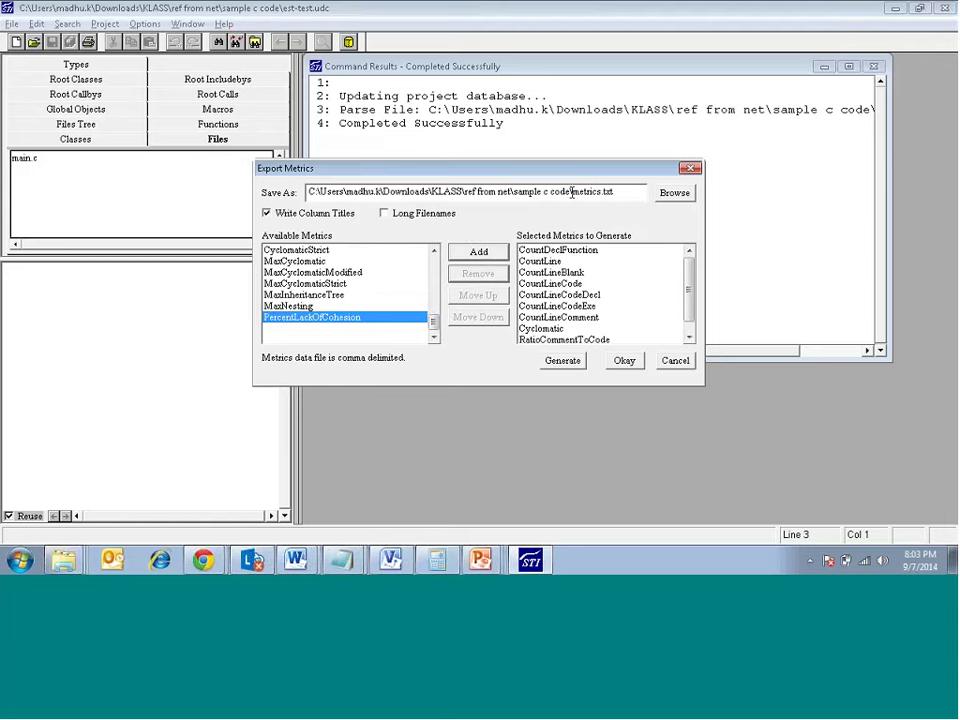
# Rename the metrics export file to metrics-est-tst.txt and accept the export settings.
pyautogui.moveTo(571, 192); pyautogui.dragTo(626, 192)
pyautogui.click(626, 192)
pyautogui.press('Left')
pyautogui.press('Left')
pyautogui.press('Left')
pyautogui.write('-est-t')
pyautogui.write('st')
pyautogui.click(614, 363)
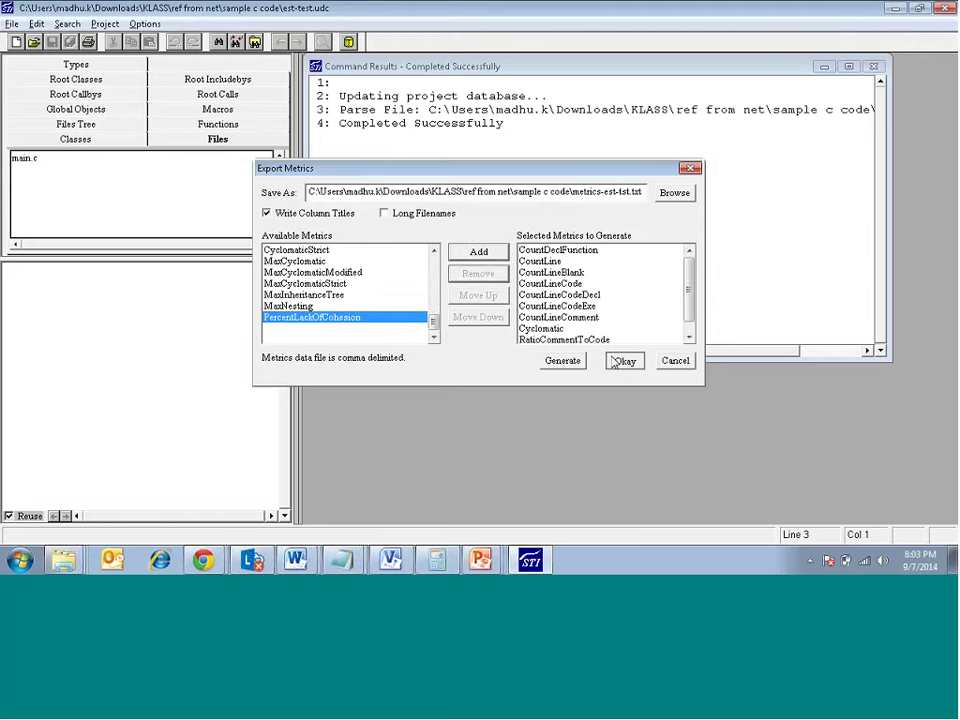
# Open the report generation settings and enable text report output in addition to HTML.
pyautogui.click(105, 24)
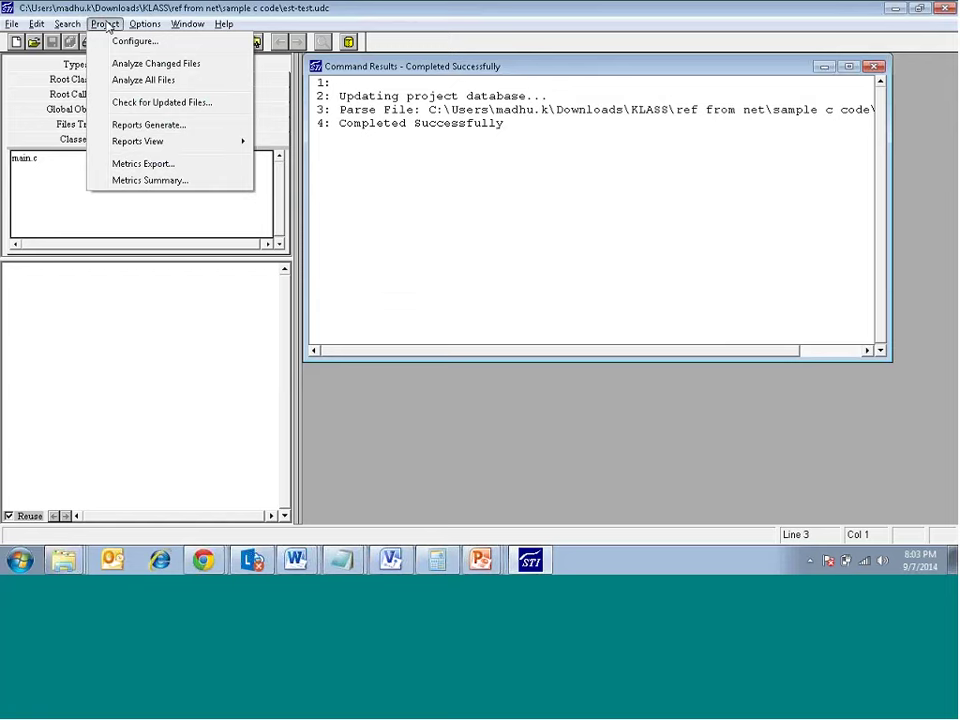
pyautogui.click(172, 125)
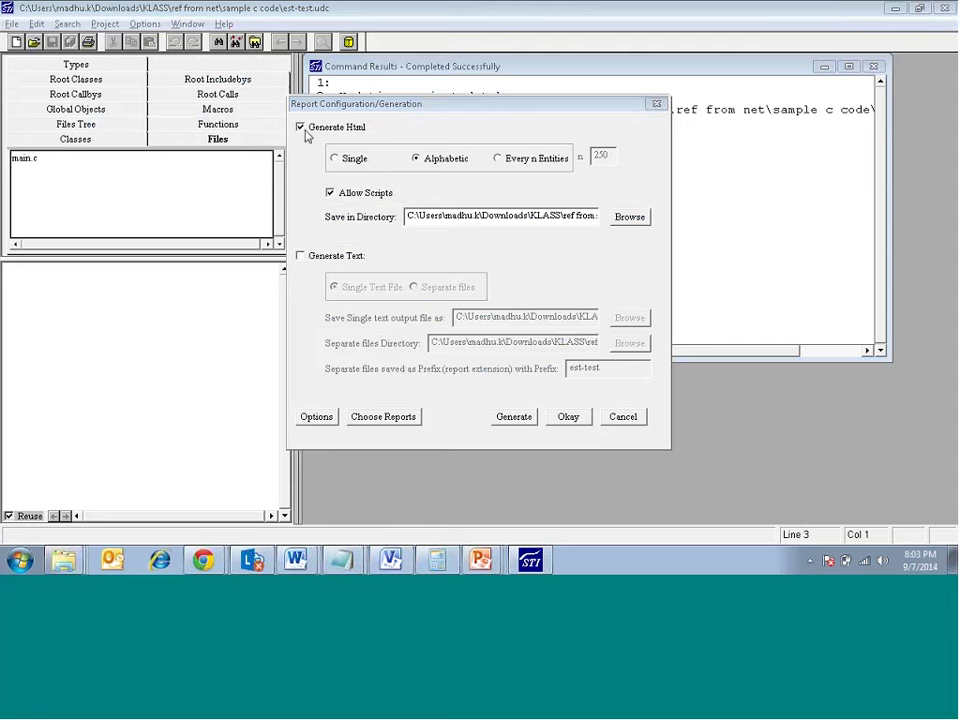
pyautogui.click(432, 115)
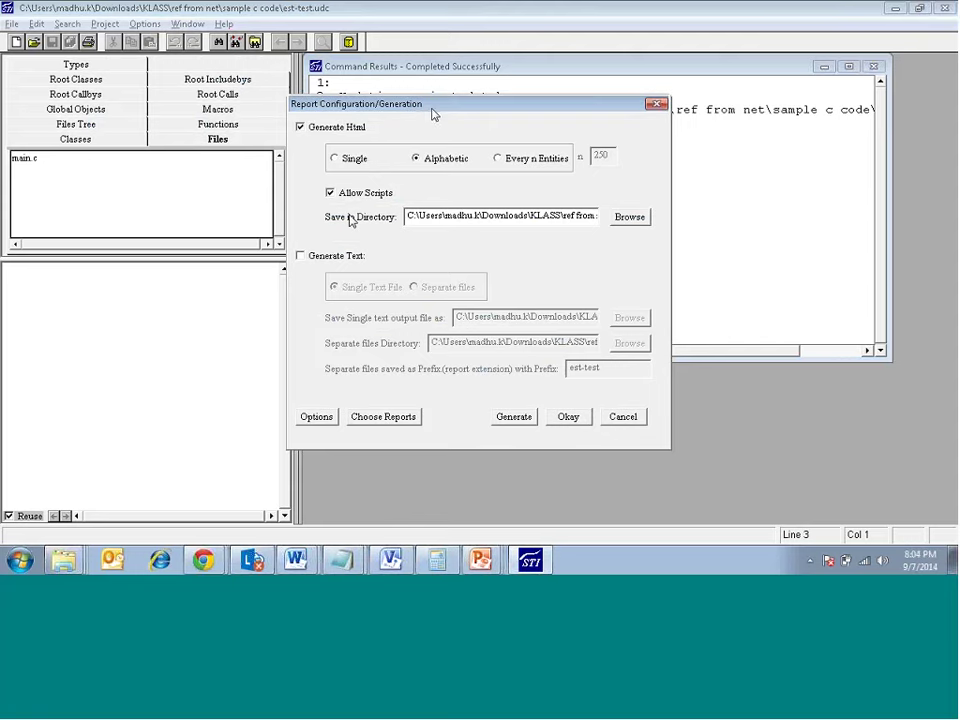
pyautogui.click(308, 257)
pyautogui.click(303, 257)
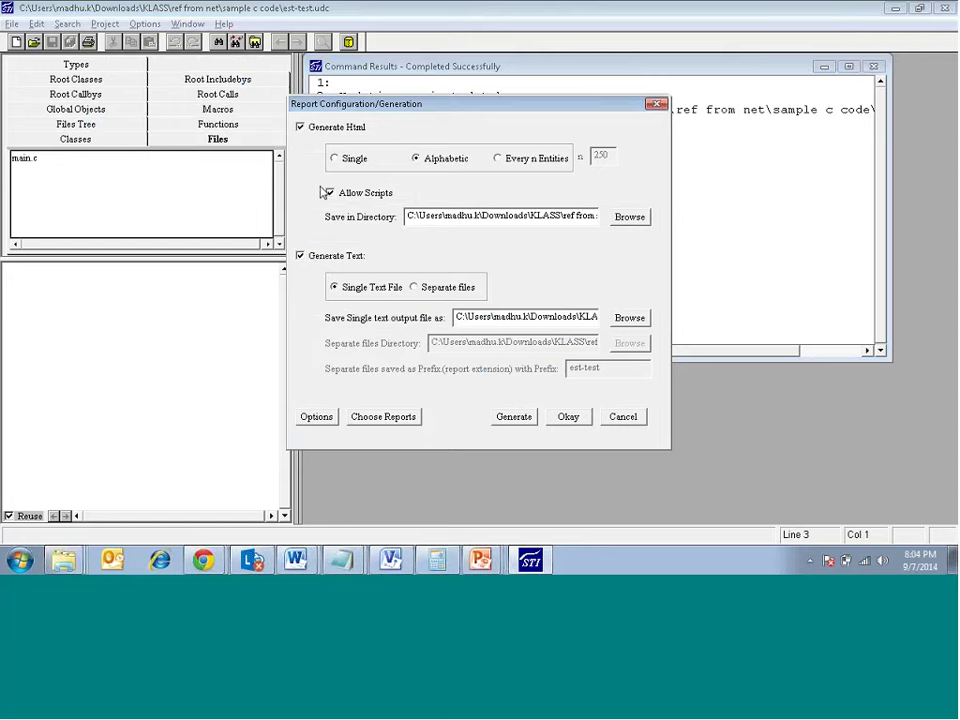
# Check the HTML save directory, the HTML splitting mode and the single text output file path of the reports.
pyautogui.click(439, 221)
pyautogui.press('End')
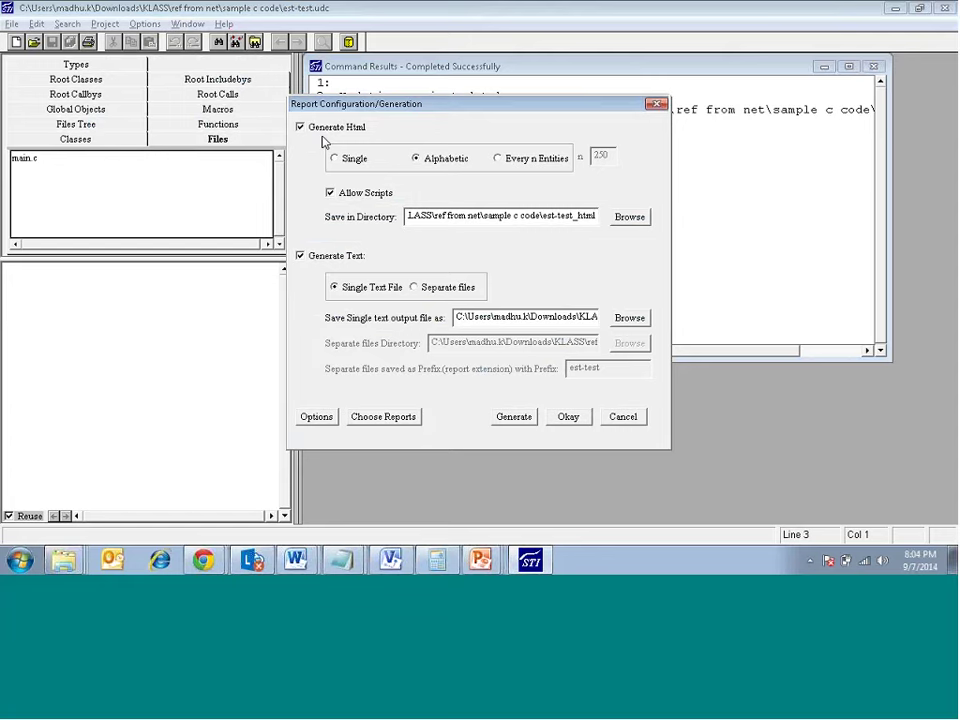
pyautogui.click(525, 165)
pyautogui.click(525, 165)
pyautogui.click(424, 166)
pyautogui.click(510, 323)
pyautogui.press('End')
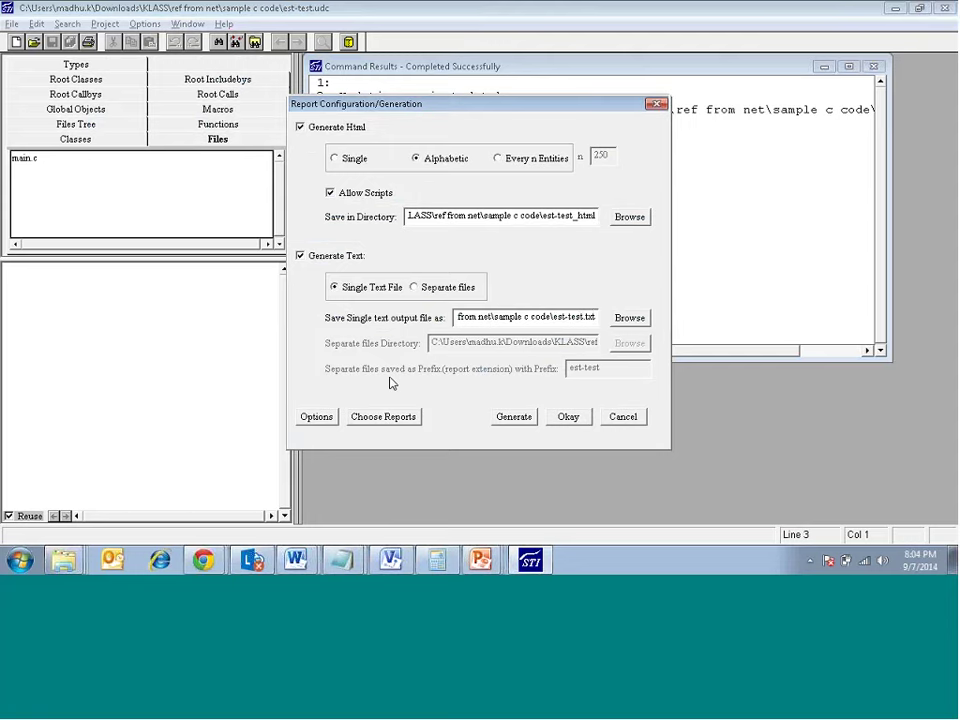
# Accept the report options as they are and exclude Class OO Metrics from the reports to generate.
pyautogui.click(318, 418)
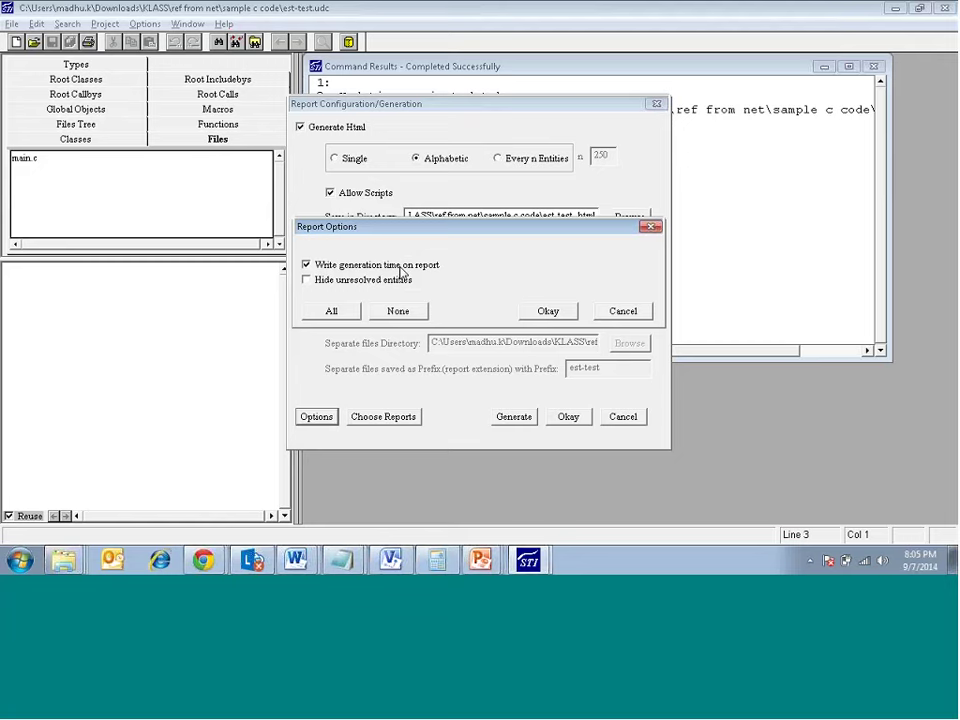
pyautogui.click(550, 312)
pyautogui.click(384, 417)
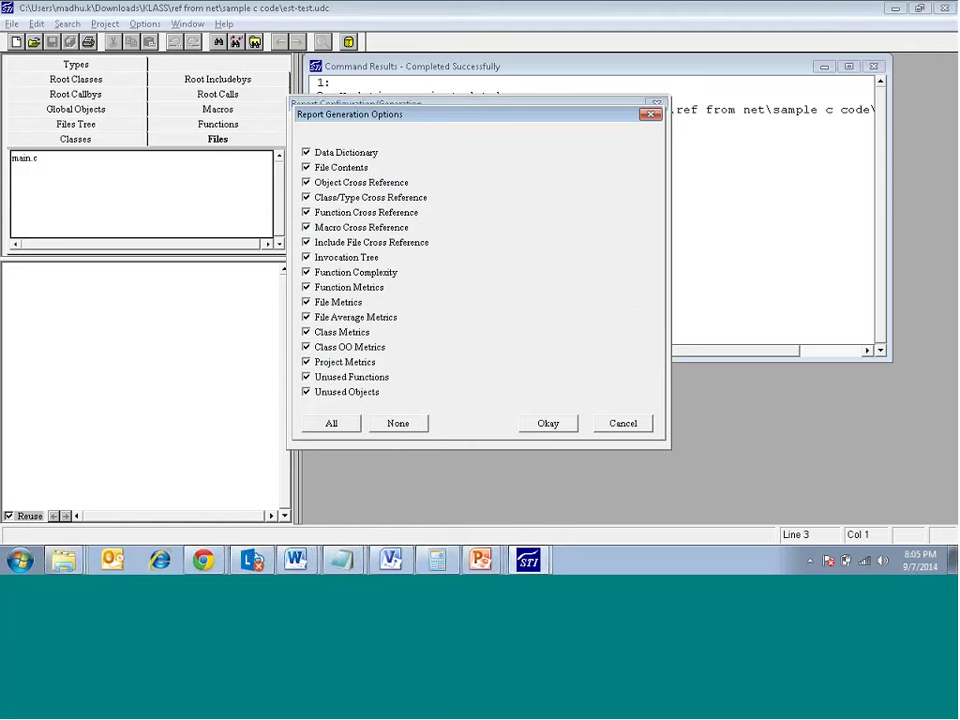
pyautogui.click(306, 347)
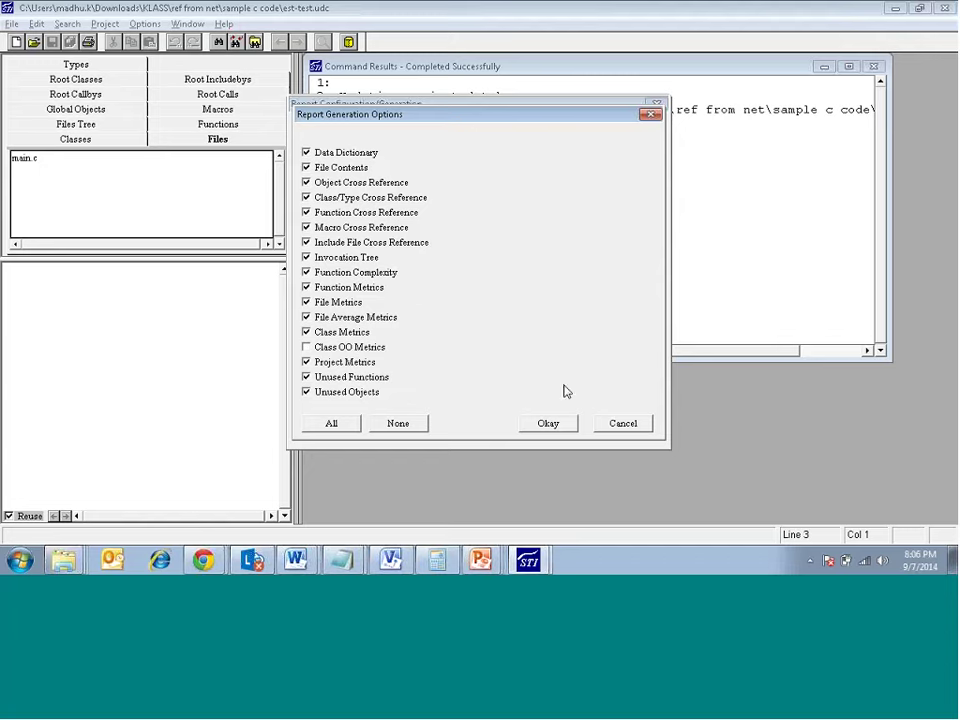
pyautogui.click(548, 423)
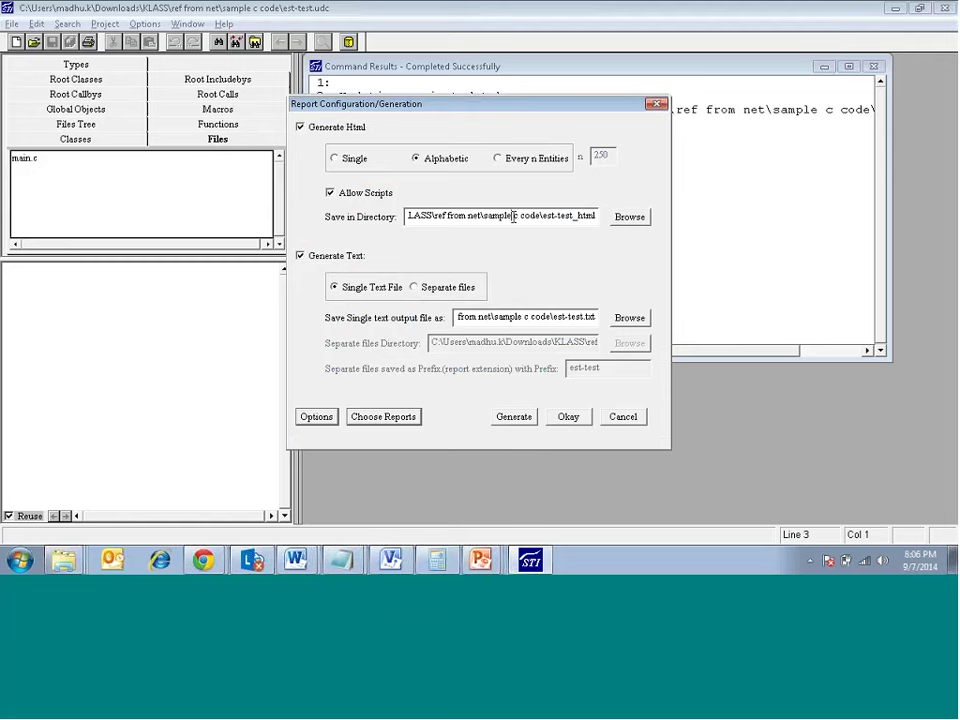
# Generate the project reports and allow creation of the est-test_html directory.
pyautogui.click(556, 318)
pyautogui.click(514, 418)
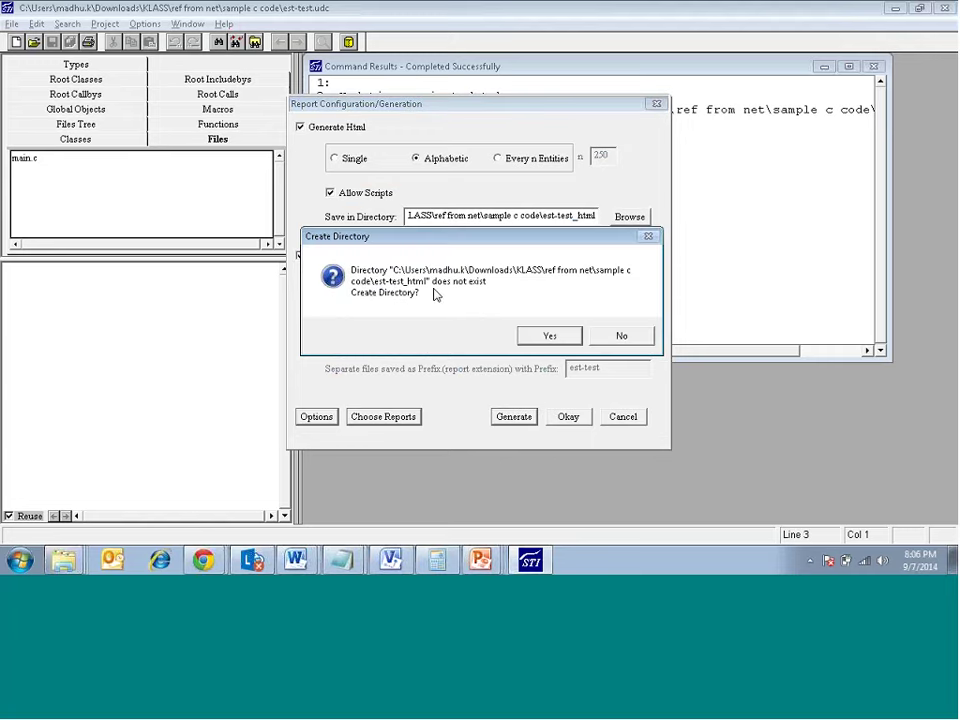
pyautogui.click(549, 340)
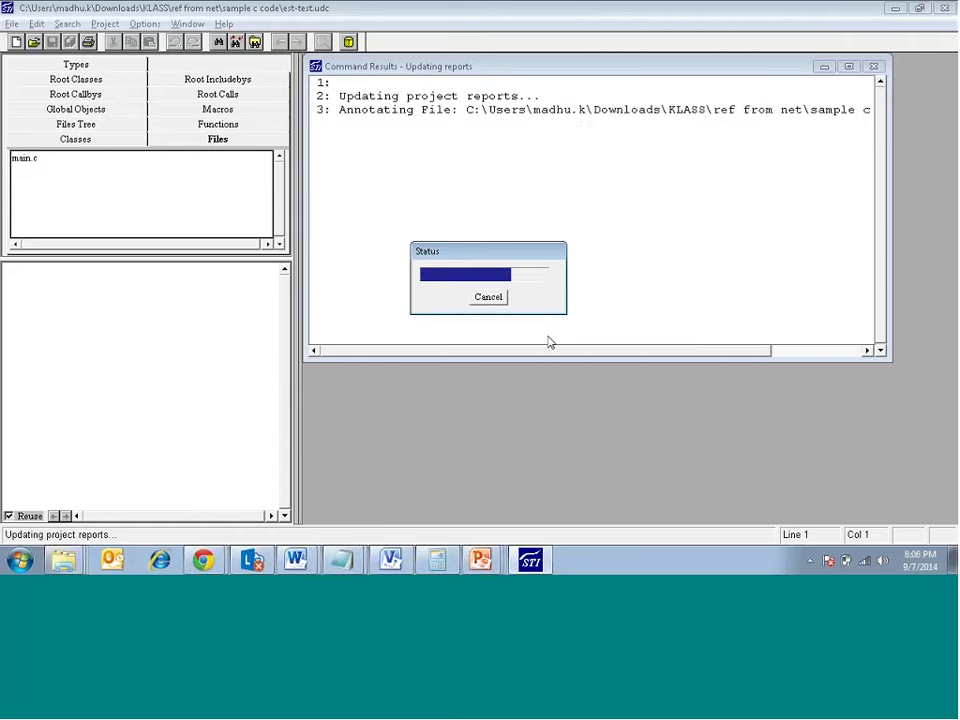
# Maximize the Command Results window and narrow the project browser so the full report generation log can be read.
pyautogui.click(848, 66)
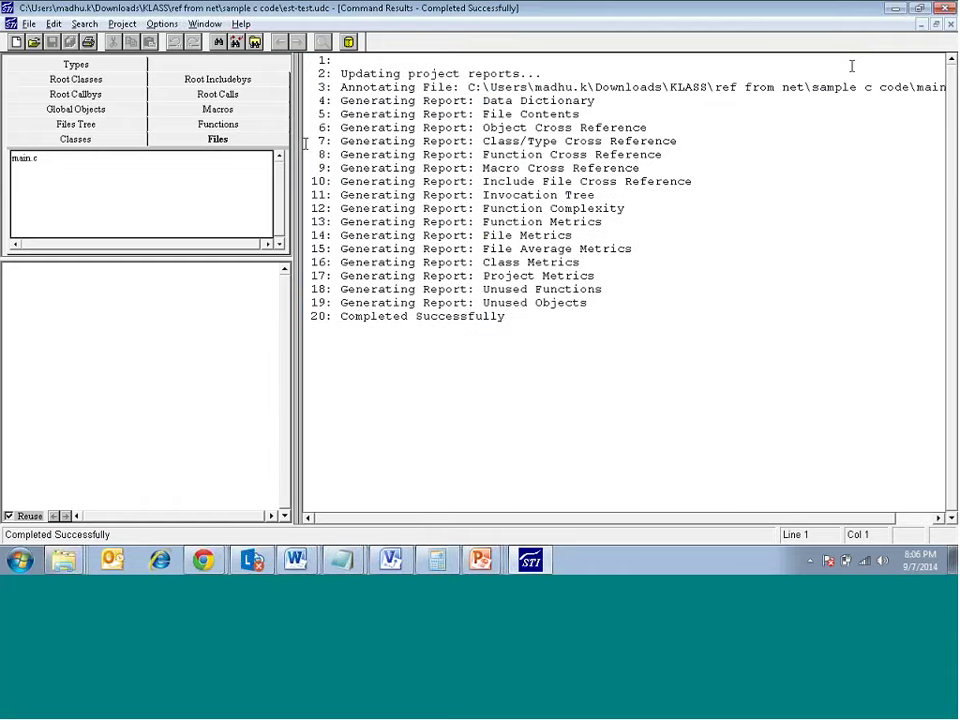
pyautogui.moveTo(295, 141); pyautogui.dragTo(228, 141)
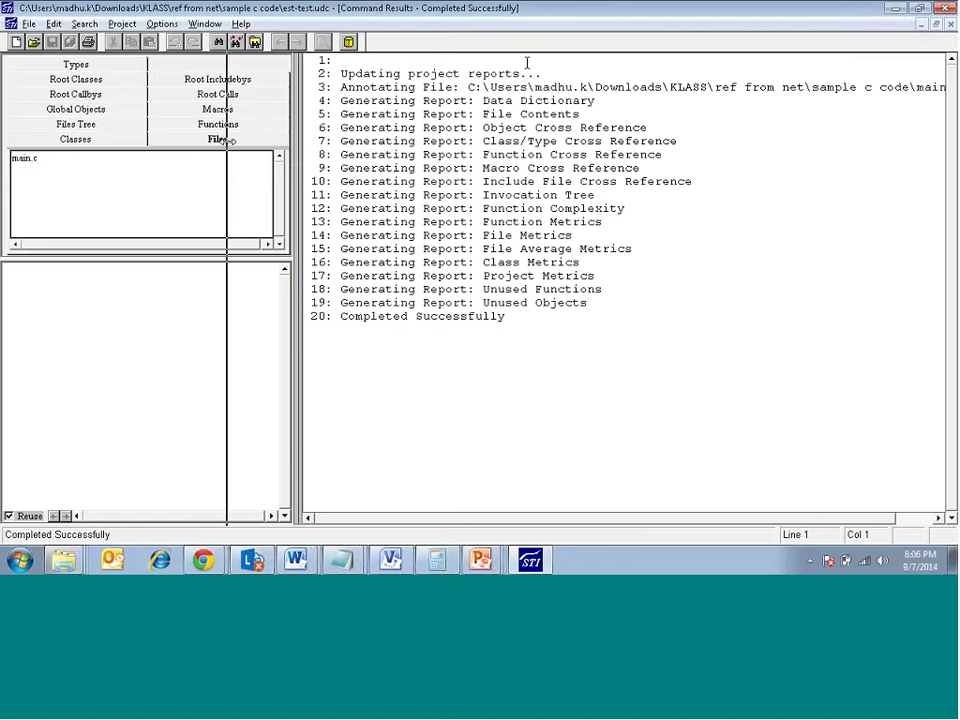
pyautogui.click(510, 87)
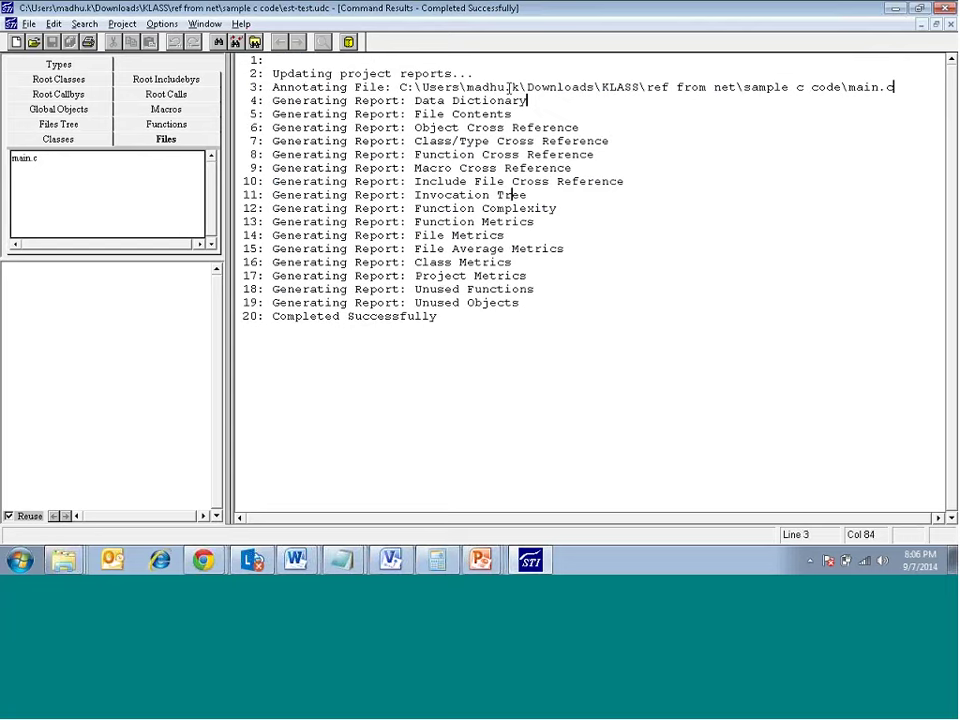
pyautogui.click(440, 316)
pyautogui.press('End')
# Examine the functions and line metrics of main.c in the file list, checking the project's types as well.
pyautogui.click(24, 159)
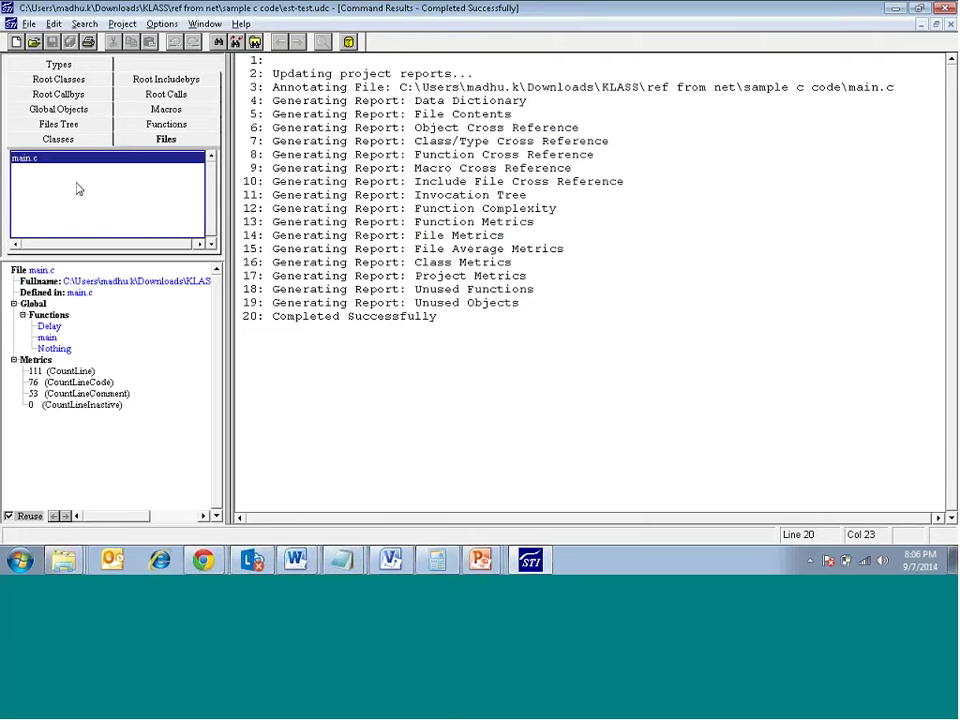
pyautogui.click(77, 65)
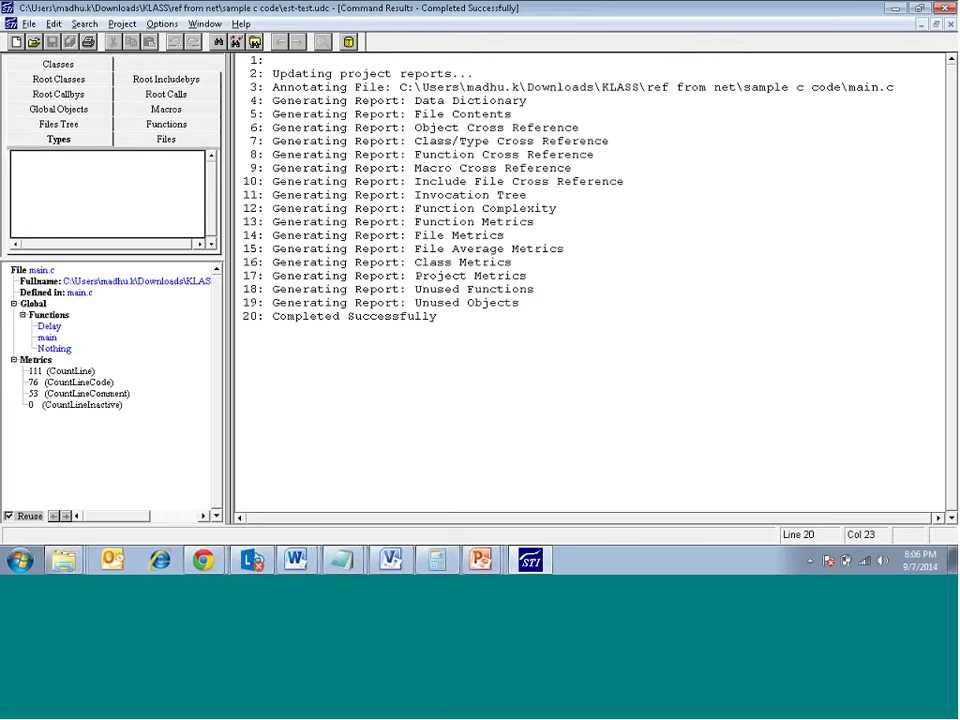
pyautogui.click(162, 139)
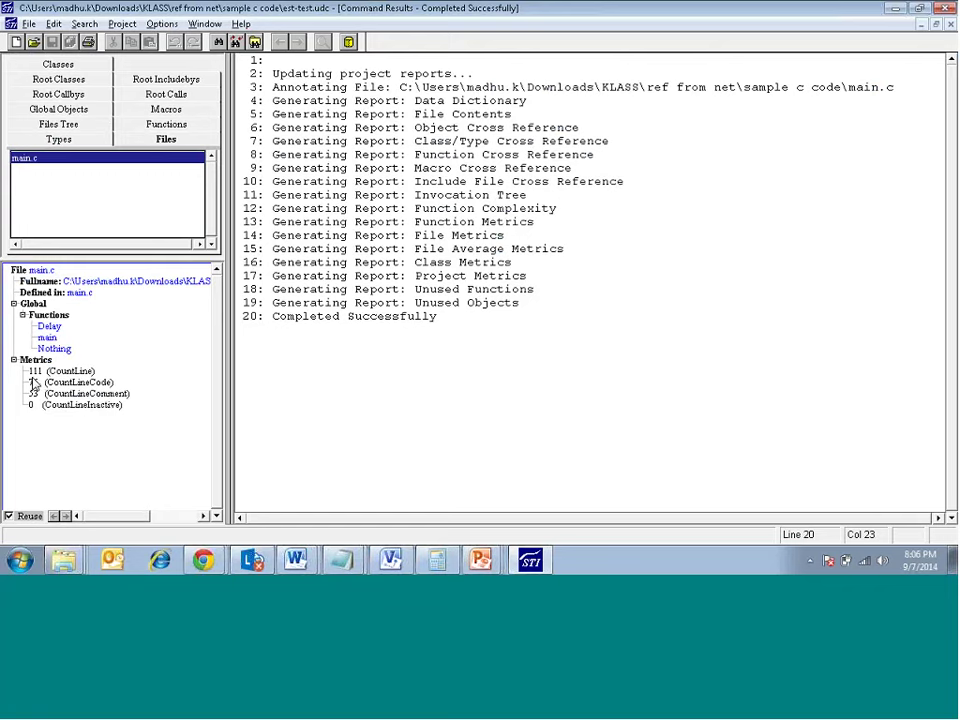
# Generate the project reports again with the current HTML and text settings and highlight the listed reports in the log.
pyautogui.click(118, 24)
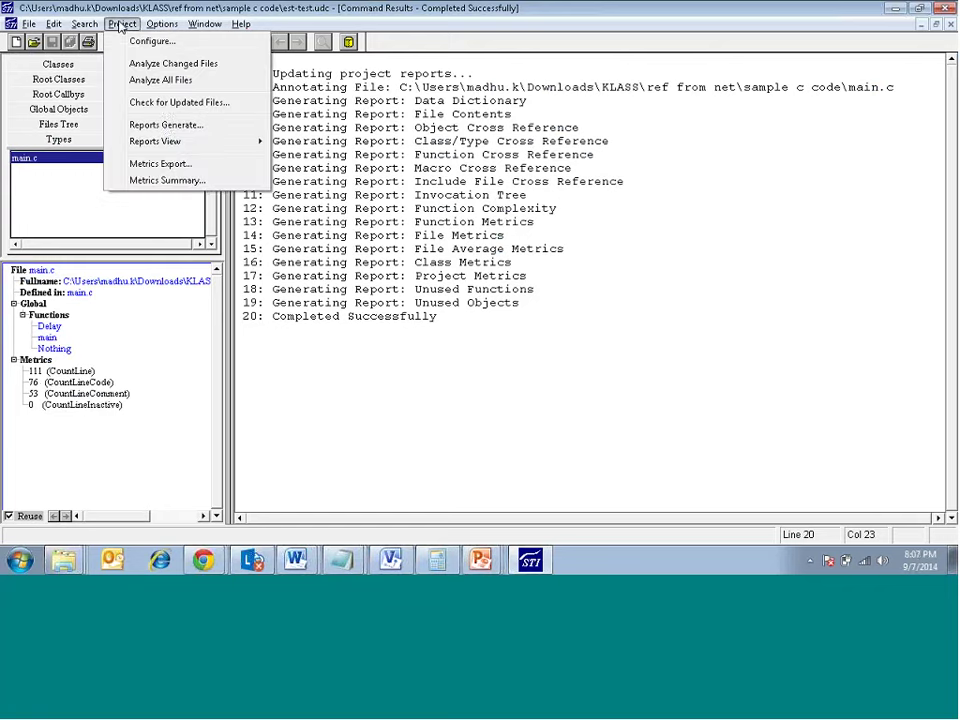
pyautogui.moveTo(185, 145)
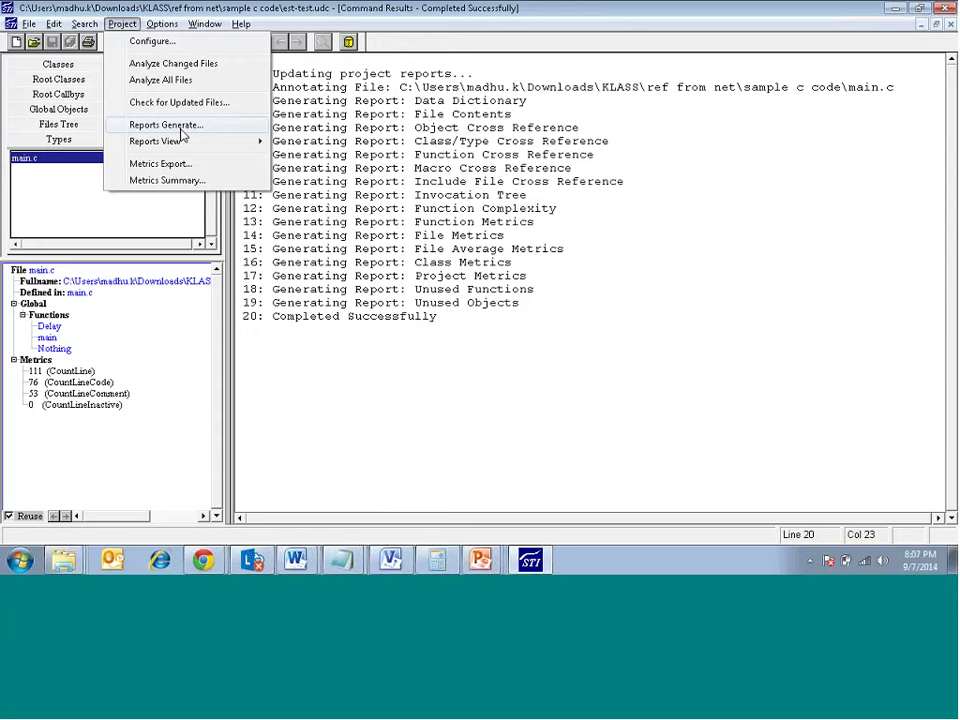
pyautogui.click(181, 128)
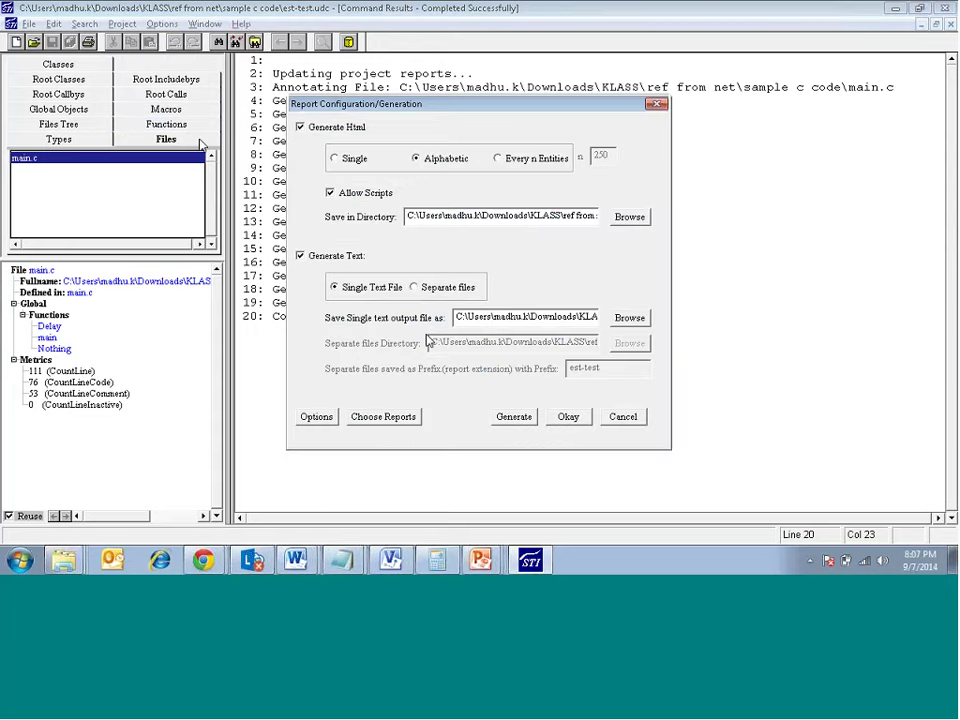
pyautogui.click(527, 422)
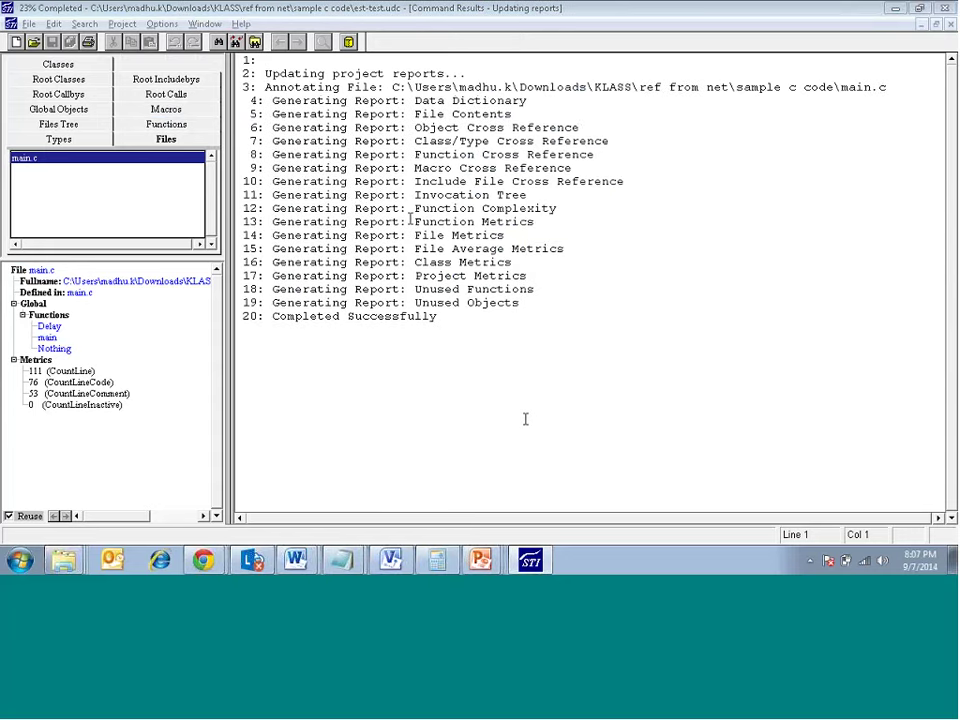
pyautogui.moveTo(310, 101); pyautogui.dragTo(376, 195)
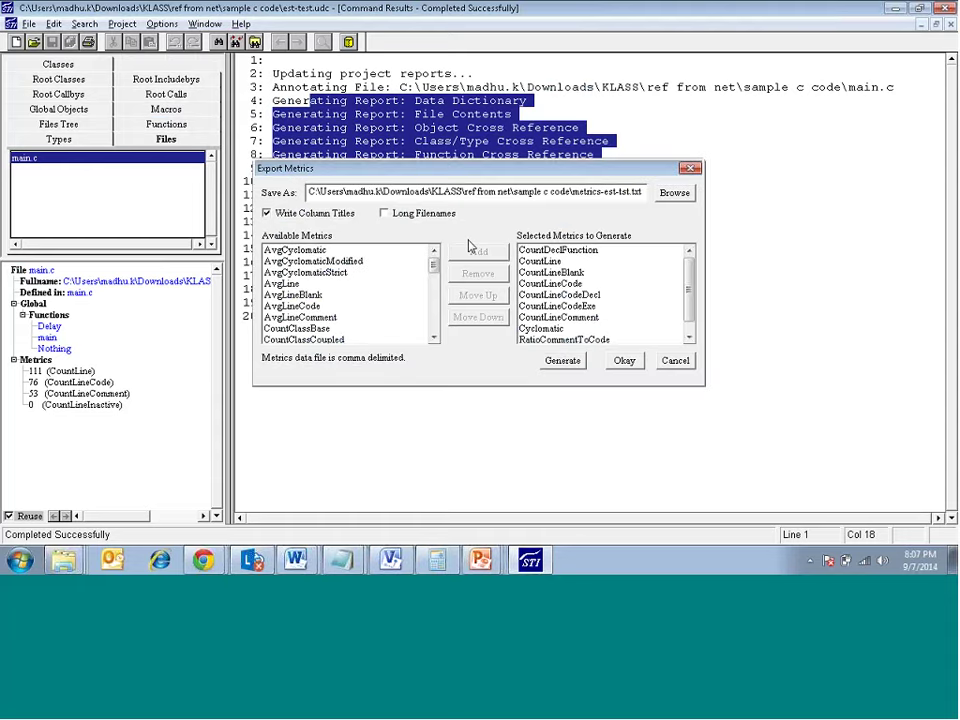
# Cancel the metrics export and display the metrics summary of the est-test project.
pyautogui.click(675, 362)
pyautogui.click(121, 23)
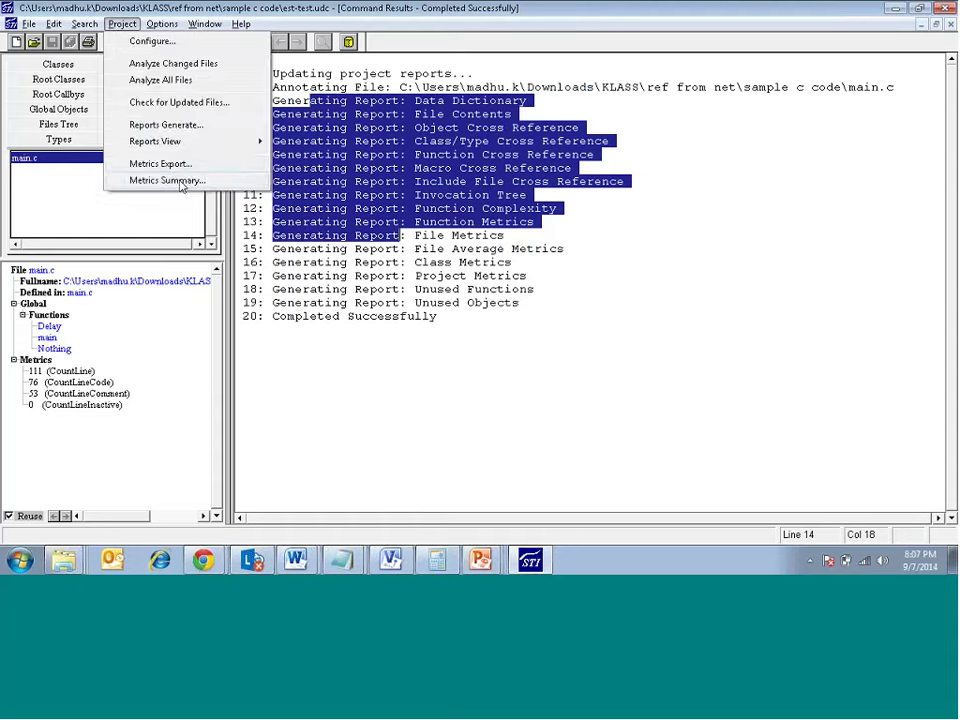
pyautogui.click(160, 180)
pyautogui.click(372, 210)
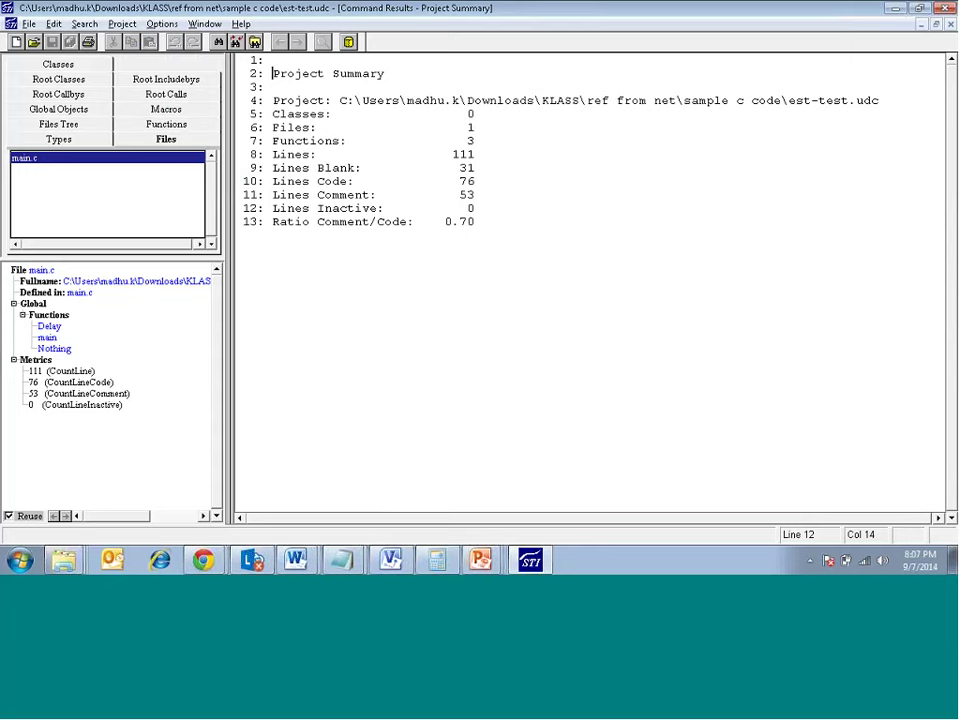
# Examine the project summary from the project path and class, file and function counts down to the line counts and comment-to-code ratio.
pyautogui.moveTo(272, 100); pyautogui.dragTo(785, 100)
pyautogui.click(375, 125)
pyautogui.click(476, 115)
pyautogui.doubleClick(476, 115)
pyautogui.doubleClick(469, 127)
pyautogui.doubleClick(480, 140)
pyautogui.moveTo(456, 154); pyautogui.dragTo(495, 165)
pyautogui.moveTo(458, 181); pyautogui.dragTo(493, 195)
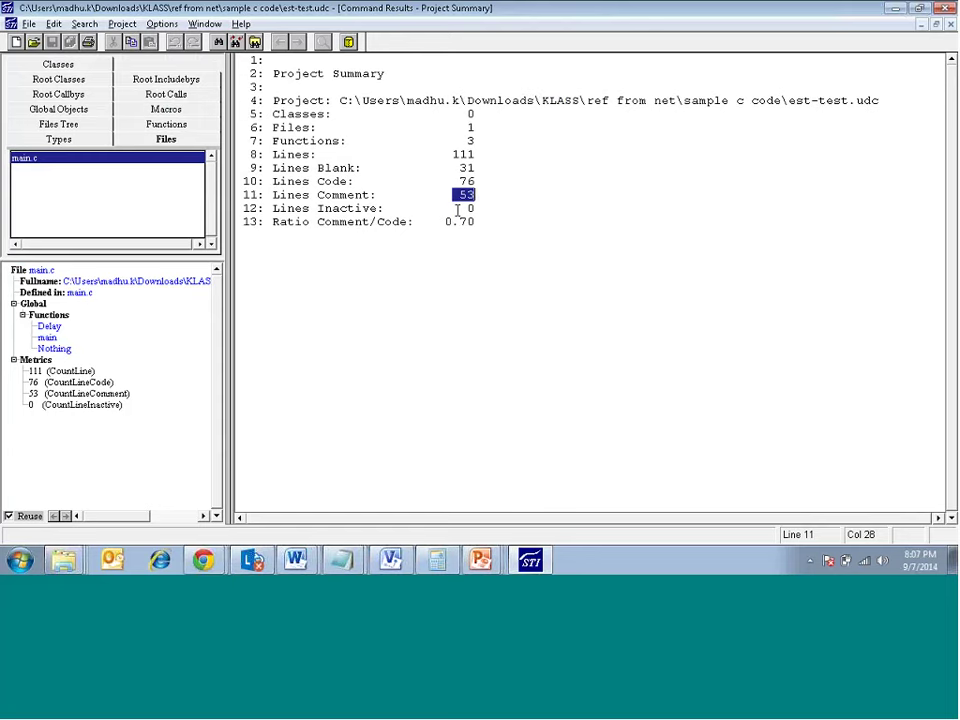
pyautogui.moveTo(474, 208); pyautogui.dragTo(501, 206)
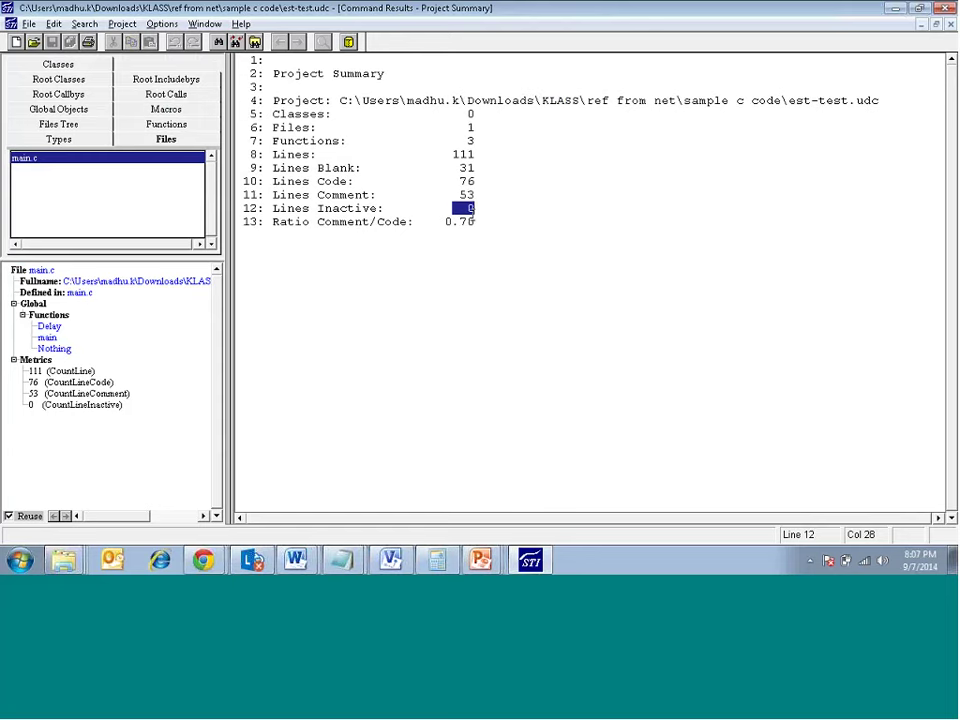
pyautogui.click(481, 214)
pyautogui.press('Right')
pyautogui.press('Down')
pyautogui.moveTo(279, 216); pyautogui.dragTo(480, 222)
pyautogui.click(484, 222)
pyautogui.click(123, 25)
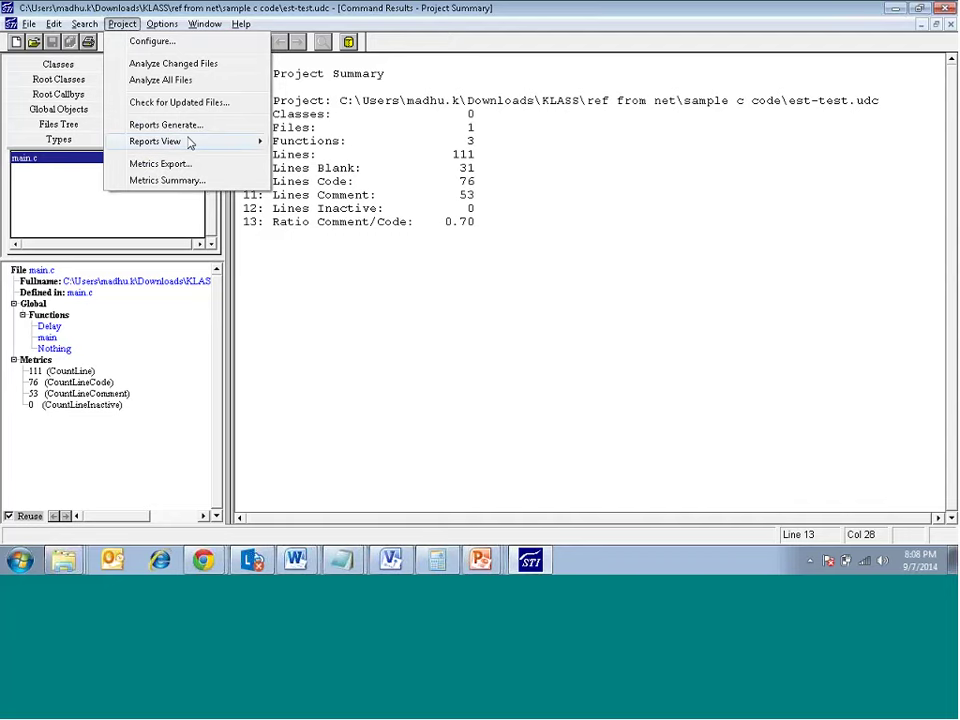
pyautogui.click(462, 118)
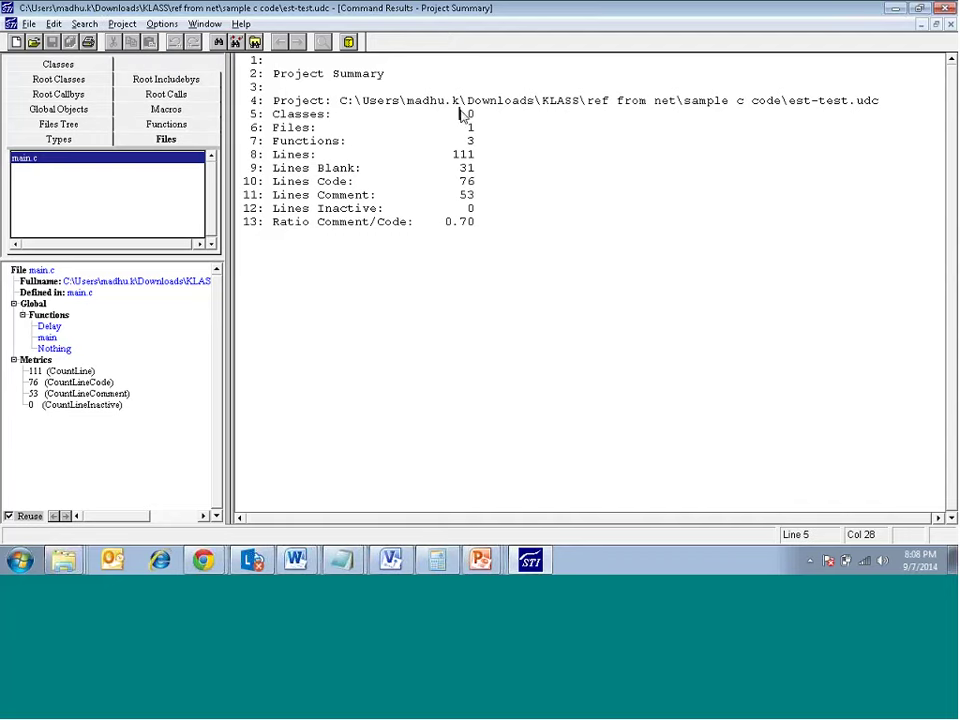
pyautogui.moveTo(482, 100)
pyautogui.mouseDown()
pyautogui.moveTo(750, 114)
pyautogui.moveTo(475, 114)
pyautogui.mouseUp()
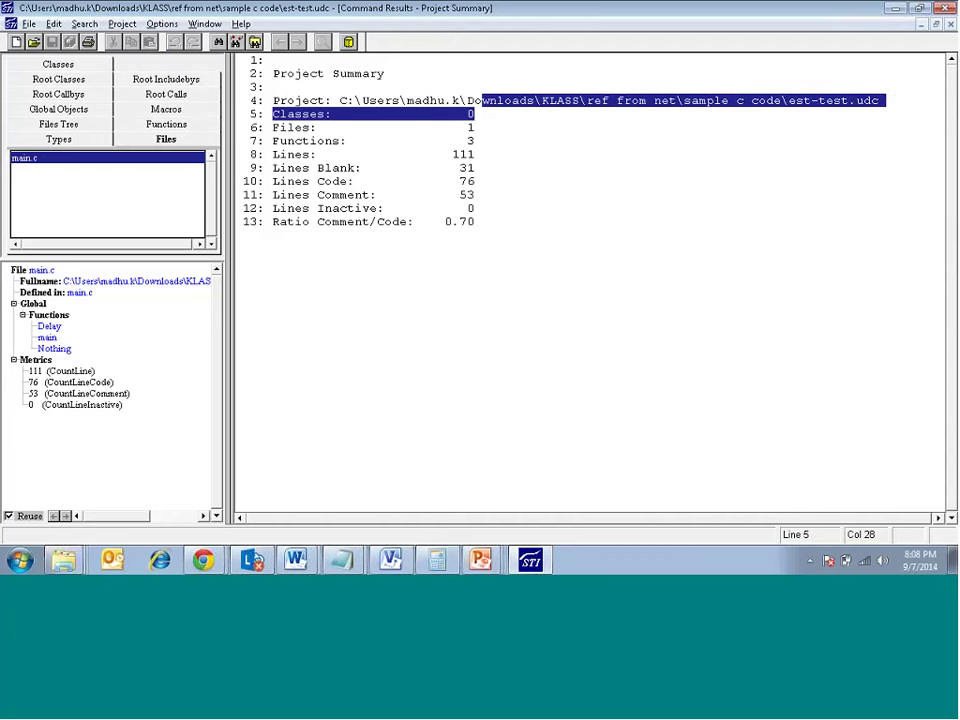
# Switch to the sample c code folder in Windows Explorer and open its est-test_html folder.
pyautogui.rightClick(63, 560)
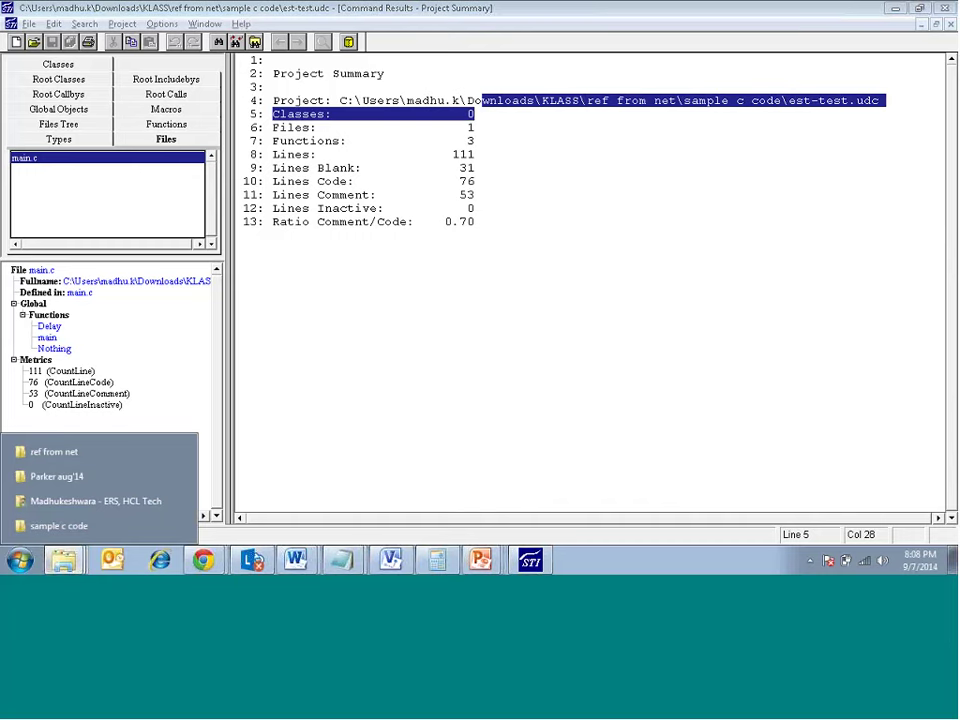
pyautogui.click(450, 400)
pyautogui.rightClick(63, 560)
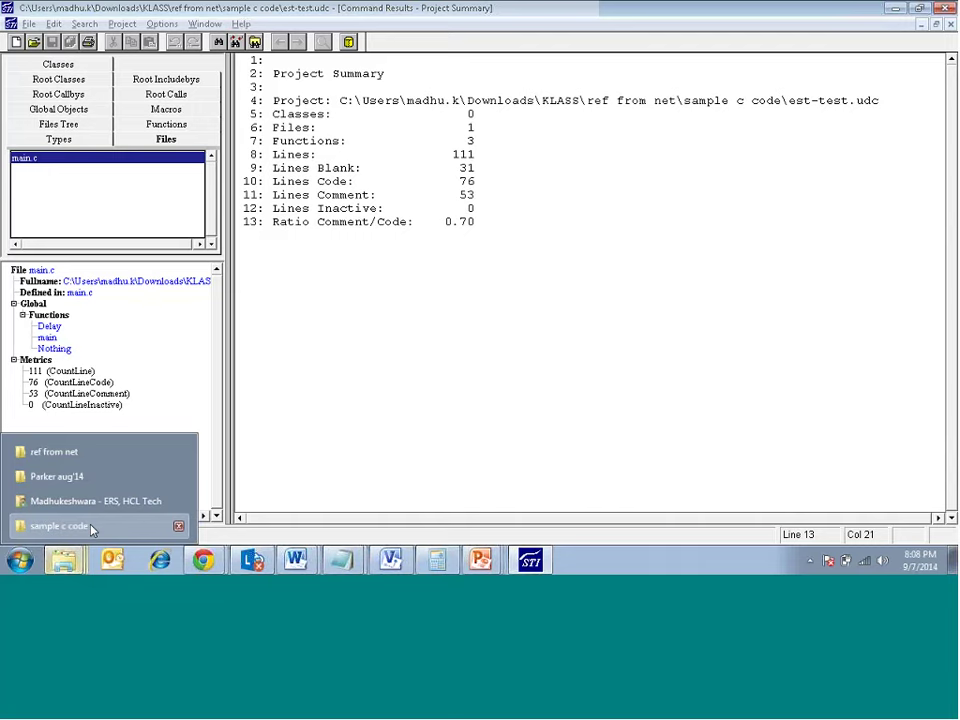
pyautogui.click(90, 530)
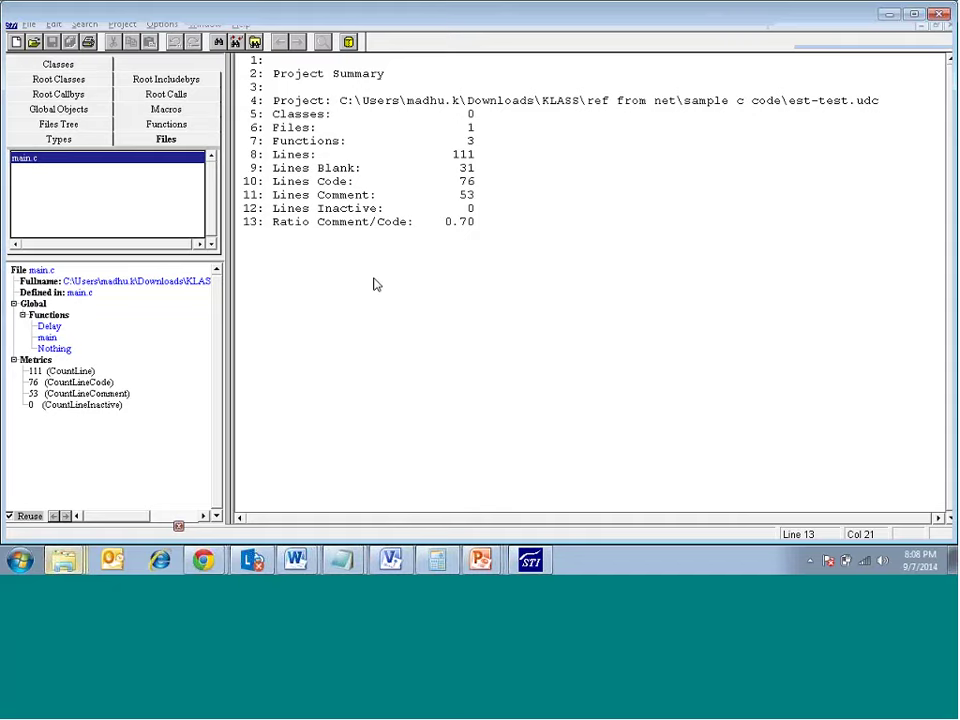
pyautogui.click(444, 235)
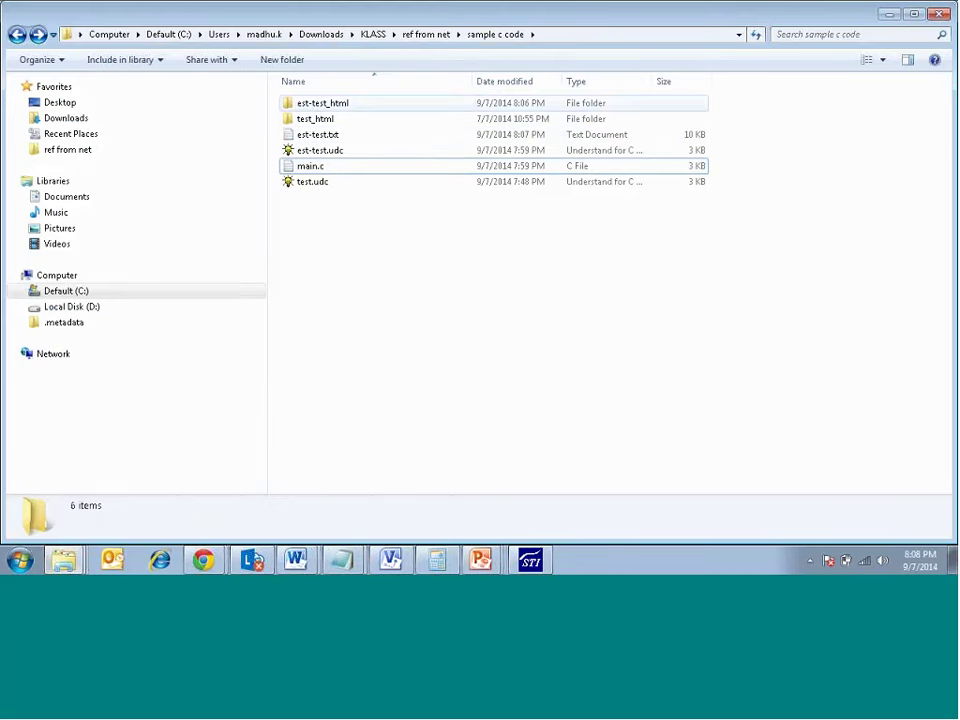
pyautogui.press('Return')
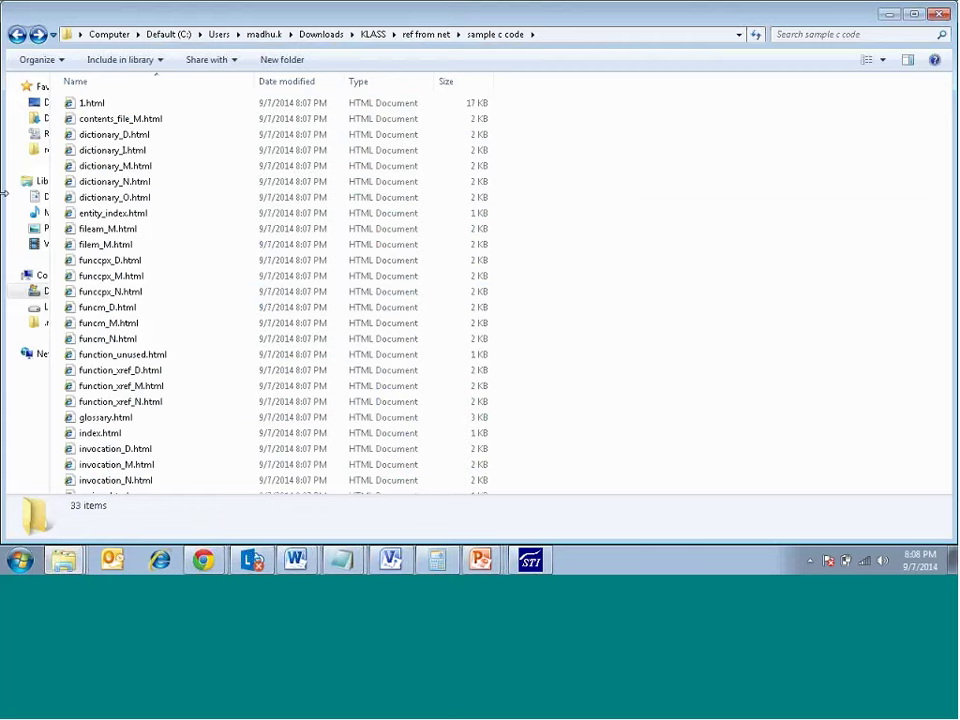
# Open title.html from the generated report files in Internet Explorer, close it again and look over the other HTML files.
pyautogui.scroll(-3, 126, 195)
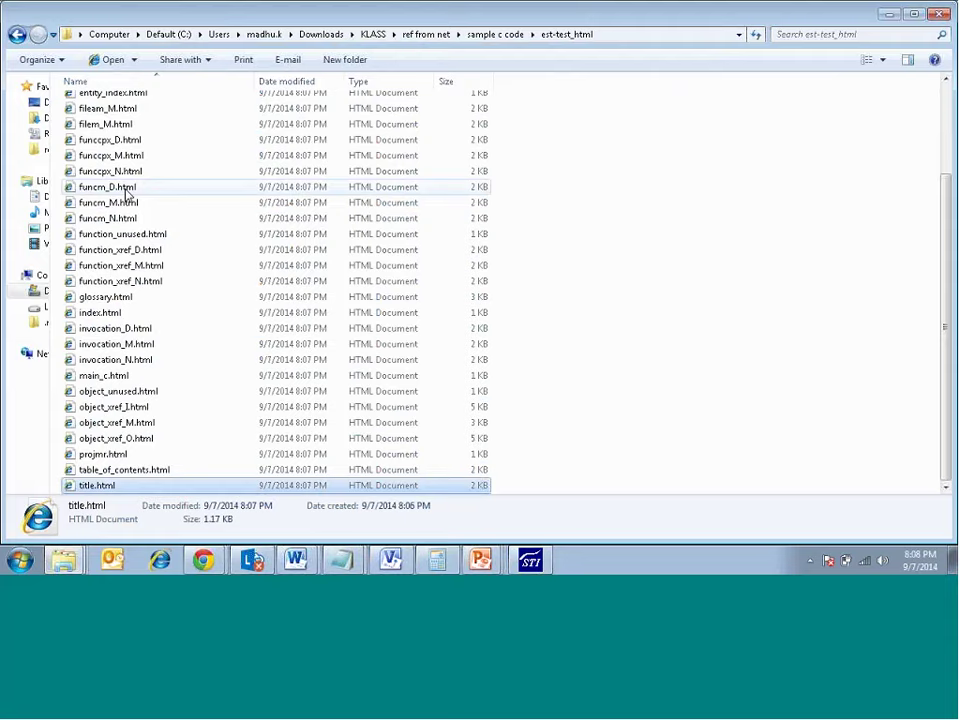
pyautogui.doubleClick(125, 189)
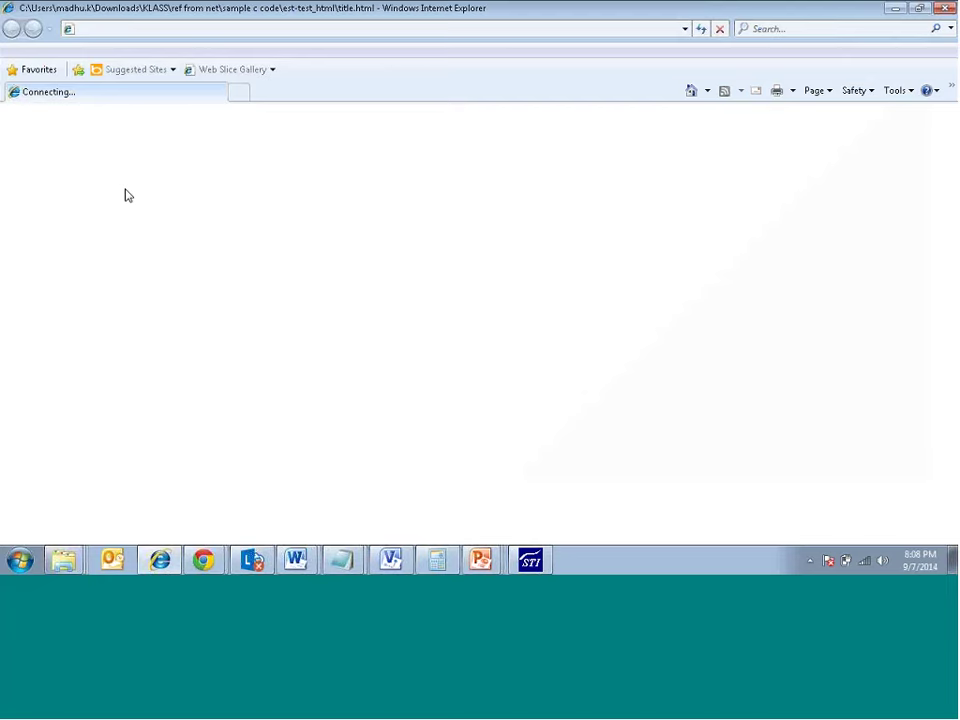
pyautogui.press('Escape')
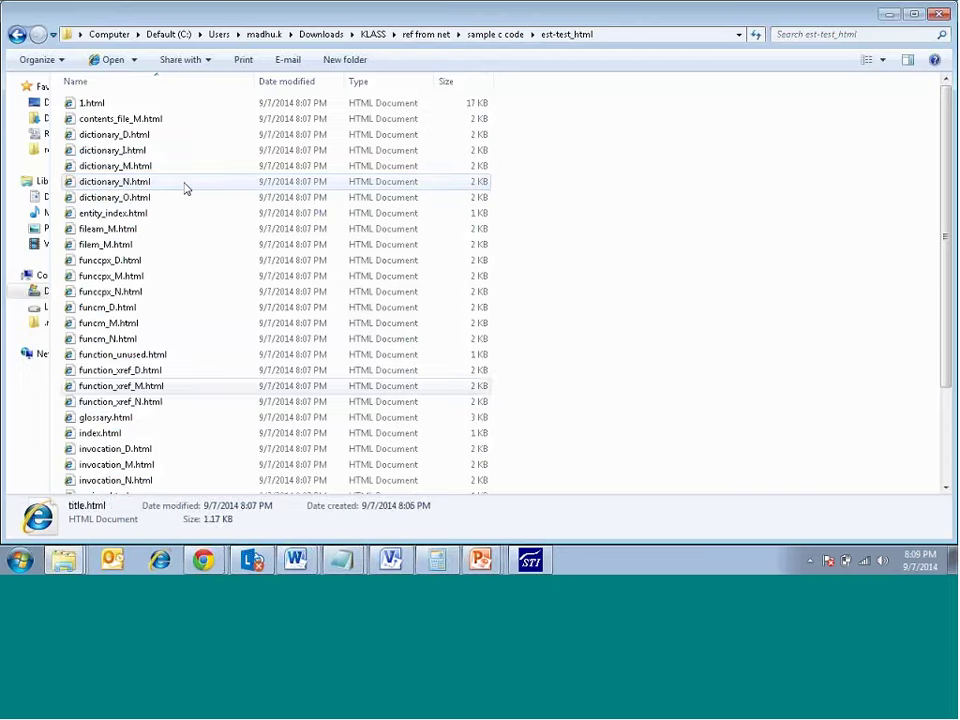
pyautogui.click(185, 188)
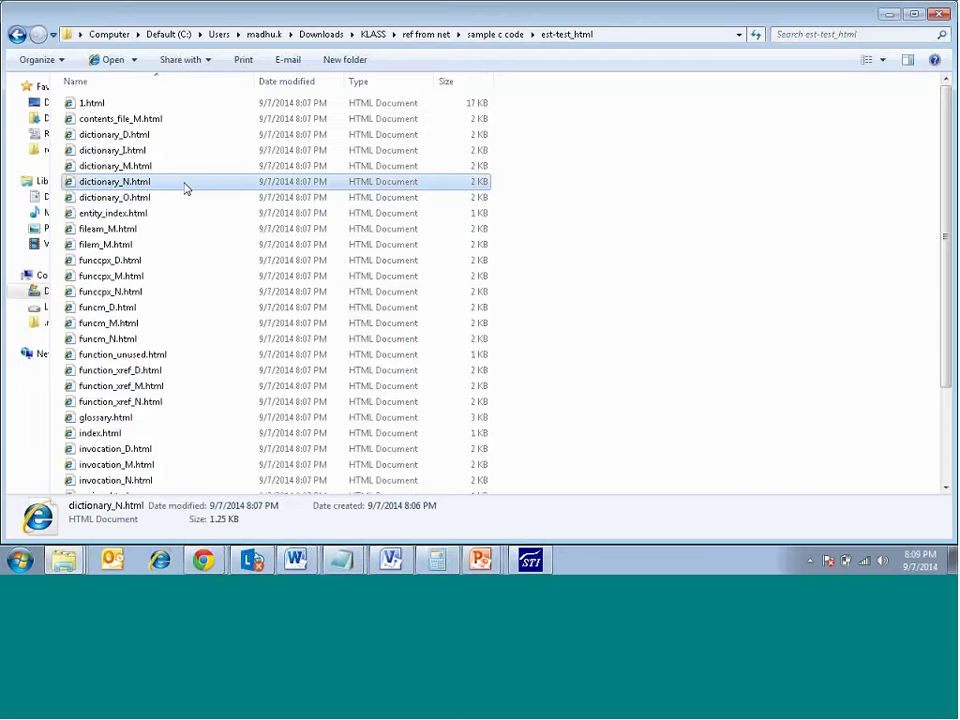
pyautogui.press('Home')
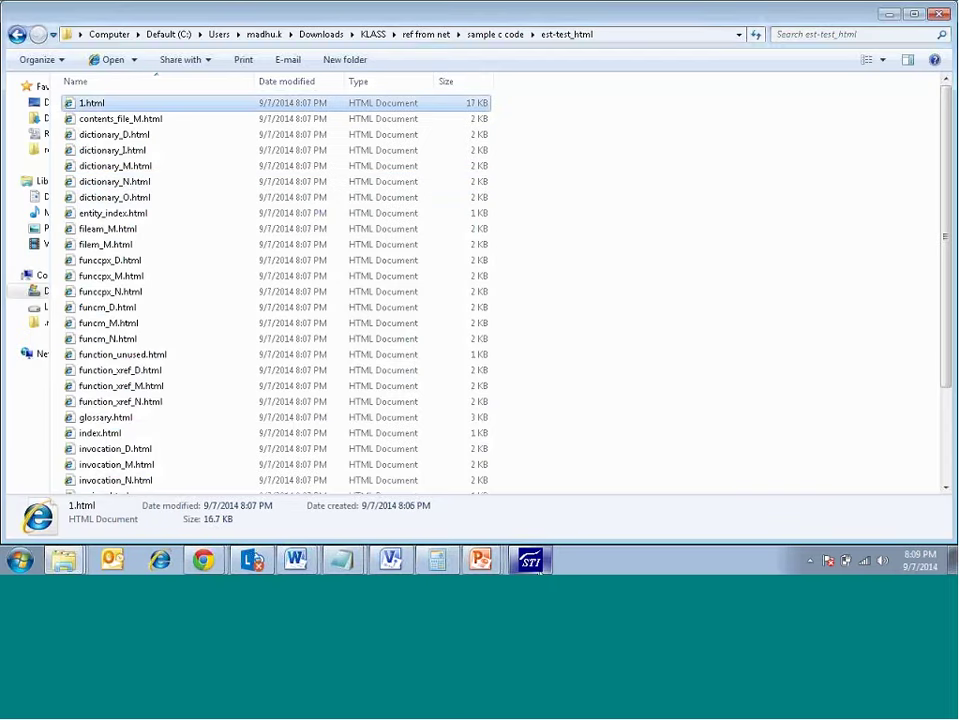
# Return to Understand for C++ and open the project's generated reports in HTML form.
pyautogui.hotkey('alt', 'F4')
pyautogui.hotkey('alt', 'p')
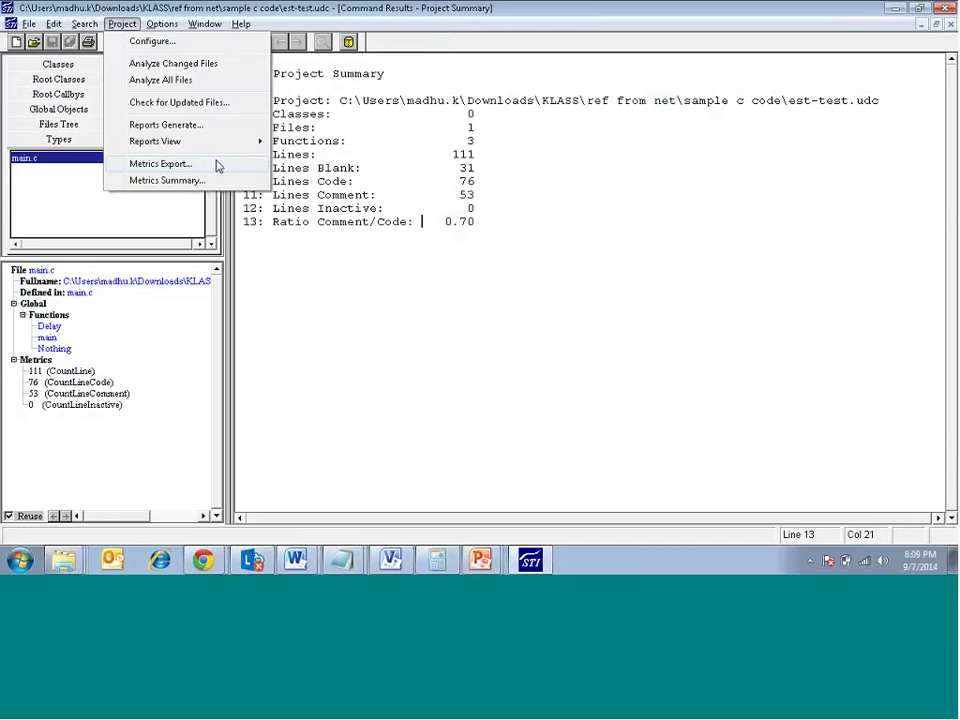
pyautogui.moveTo(235, 149)
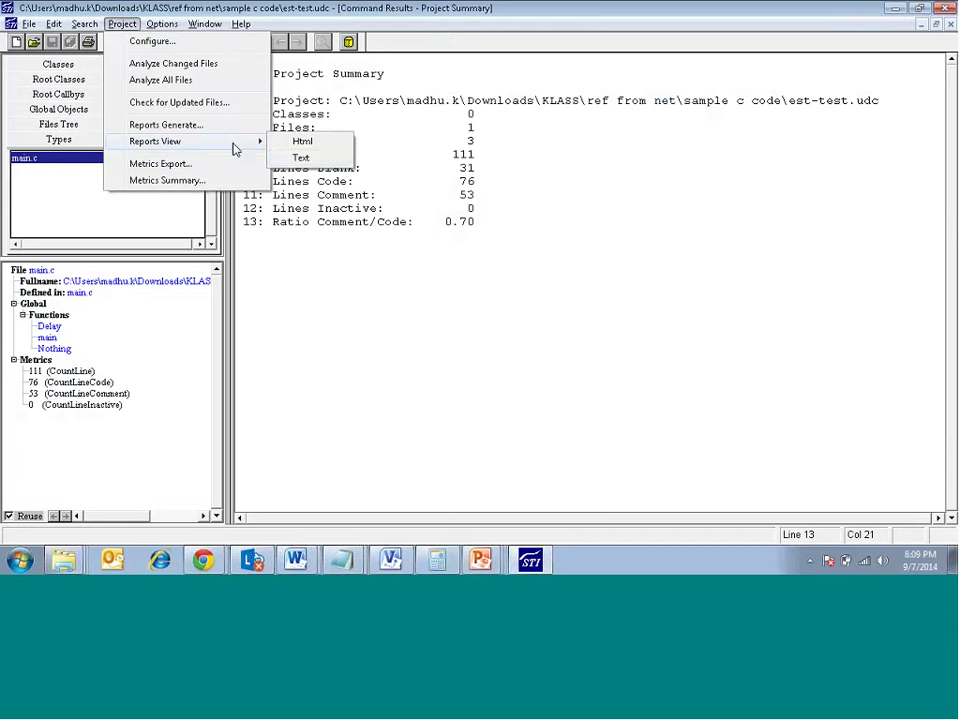
pyautogui.click(326, 144)
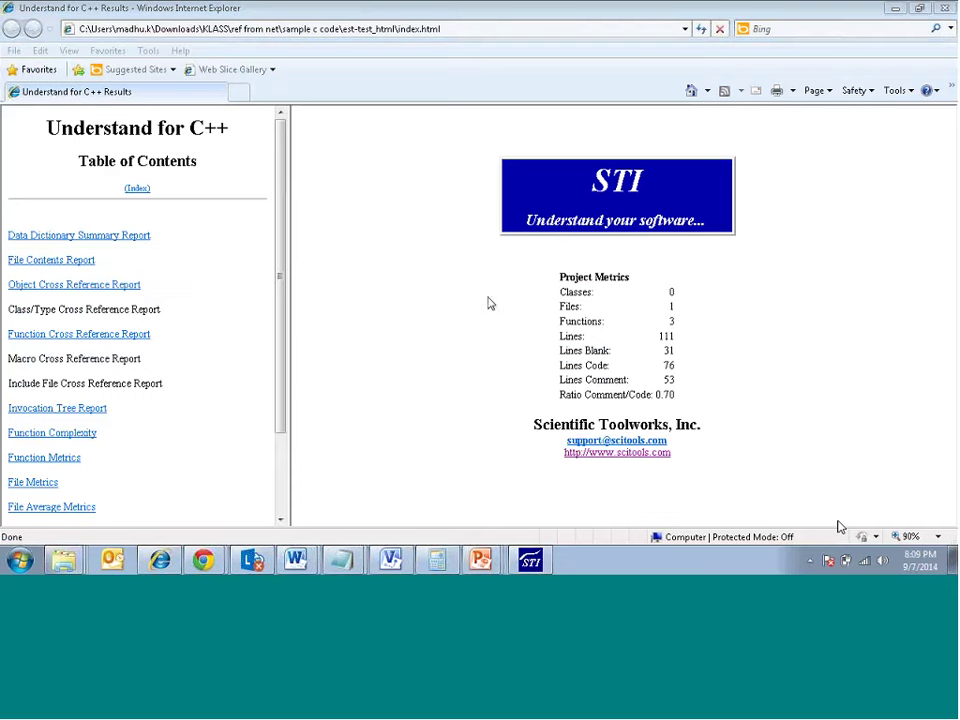
# Look through the HTML report's table of contents and open the index of all report entities.
pyautogui.click(439, 306)
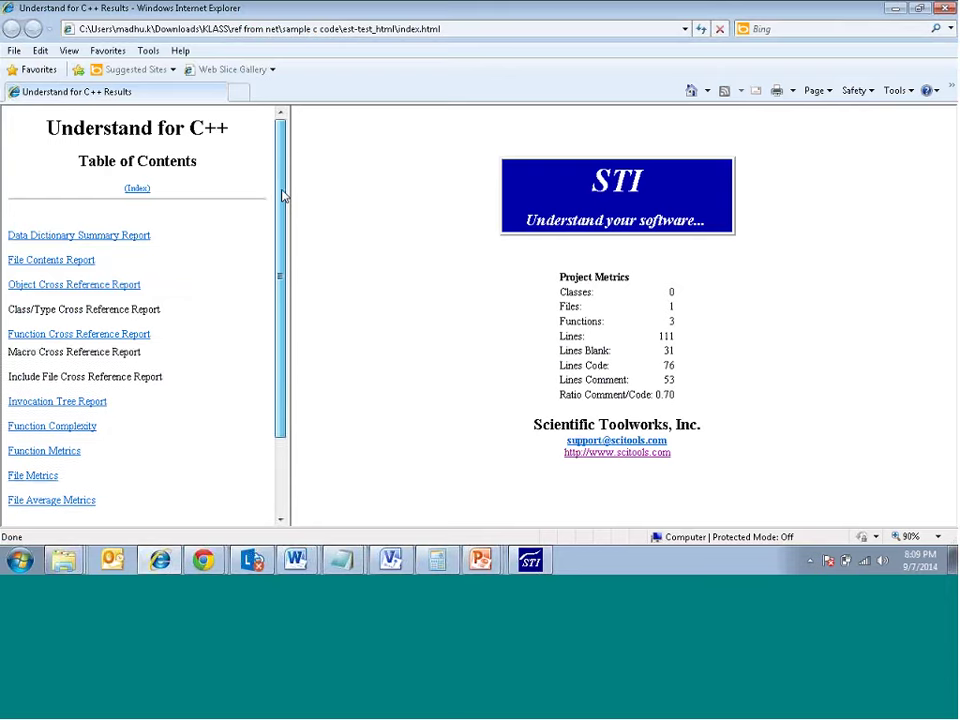
pyautogui.scroll(-1, 283, 208)
pyautogui.scroll(-1, 283, 208)
pyautogui.scroll(1, 281, 214)
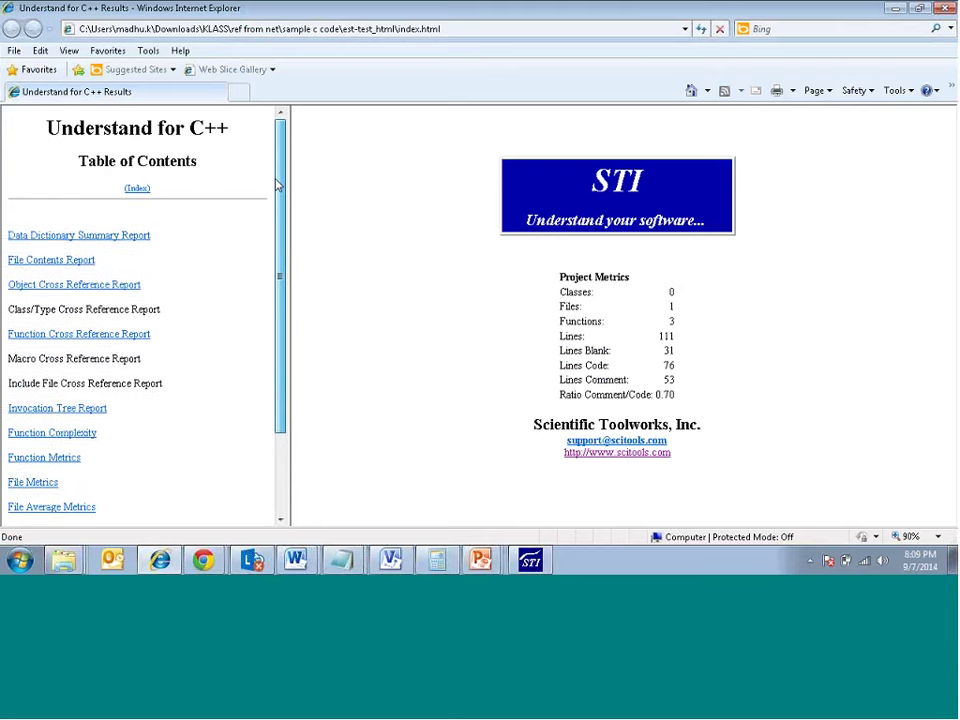
pyautogui.scroll(-2, 258, 324)
pyautogui.scroll(3, 258, 324)
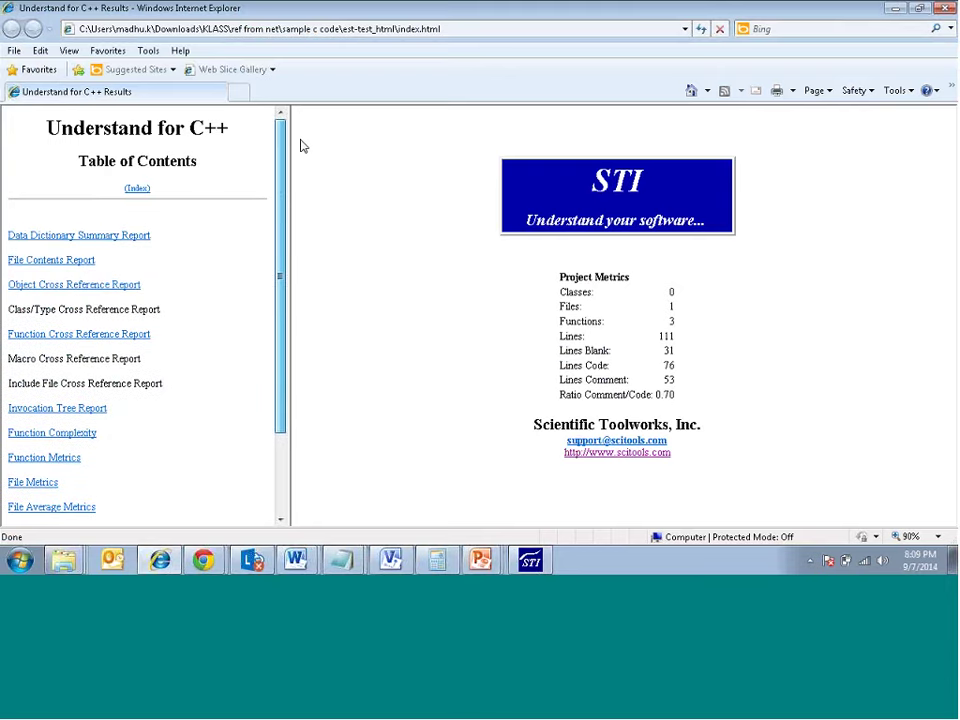
pyautogui.click(137, 190)
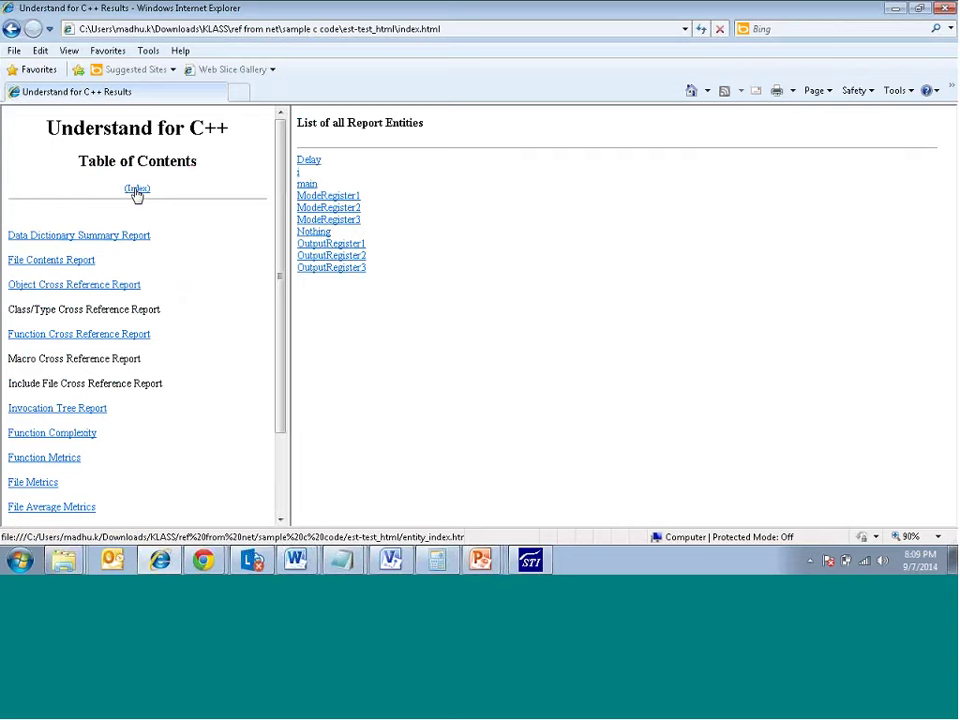